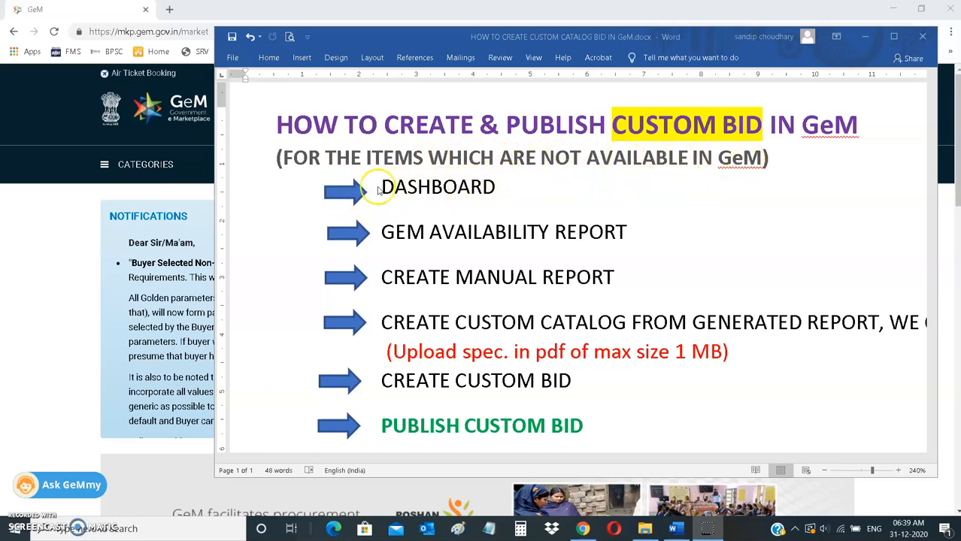
Step: Review the custom catalog line and the PDF specification upload note in the Word outline
left_click(122, 218)
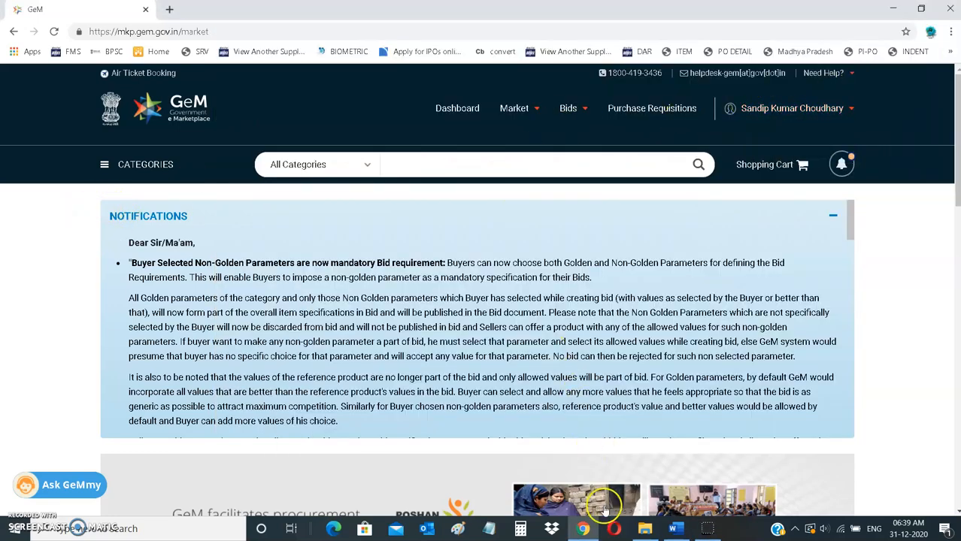
left_click(675, 528)
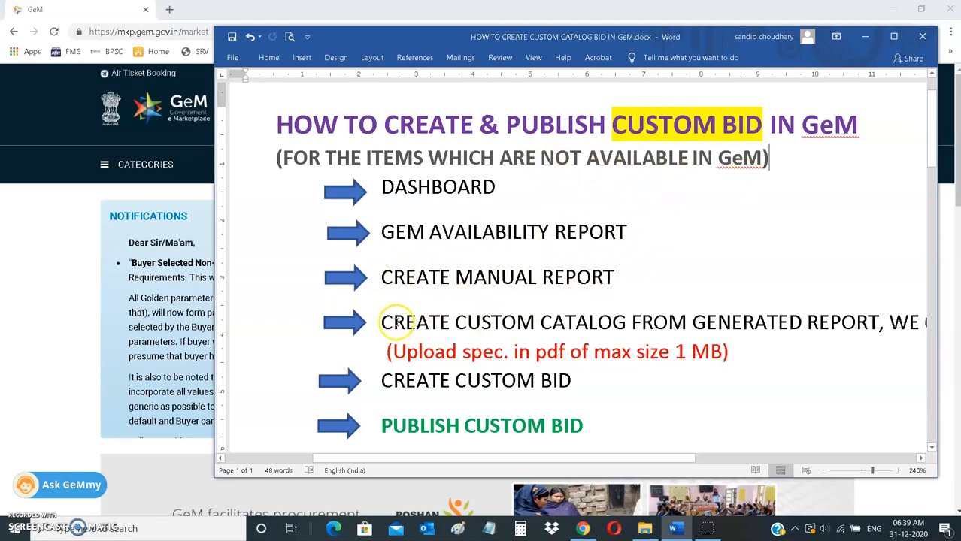
left_click_drag(455, 322, 606, 318)
left_click(599, 322)
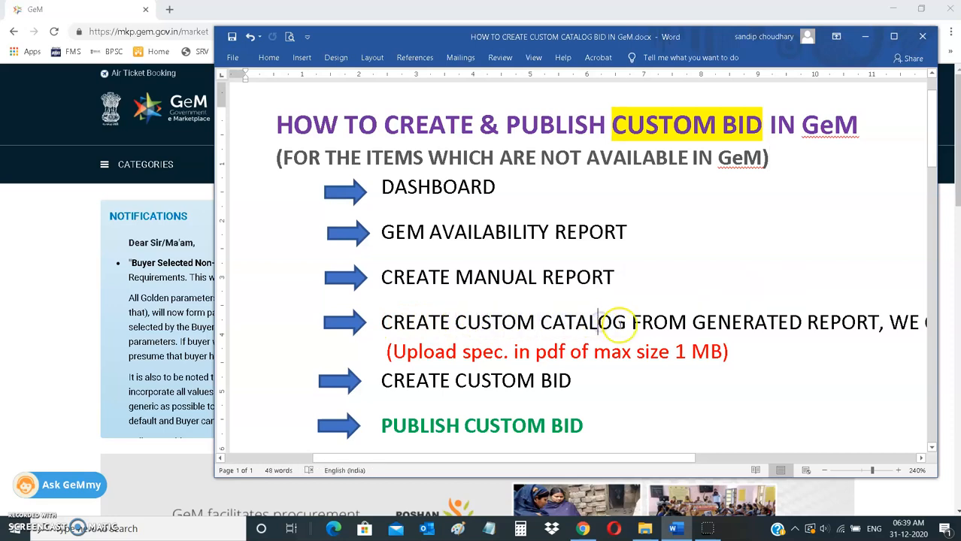
left_click_drag(613, 321, 455, 322)
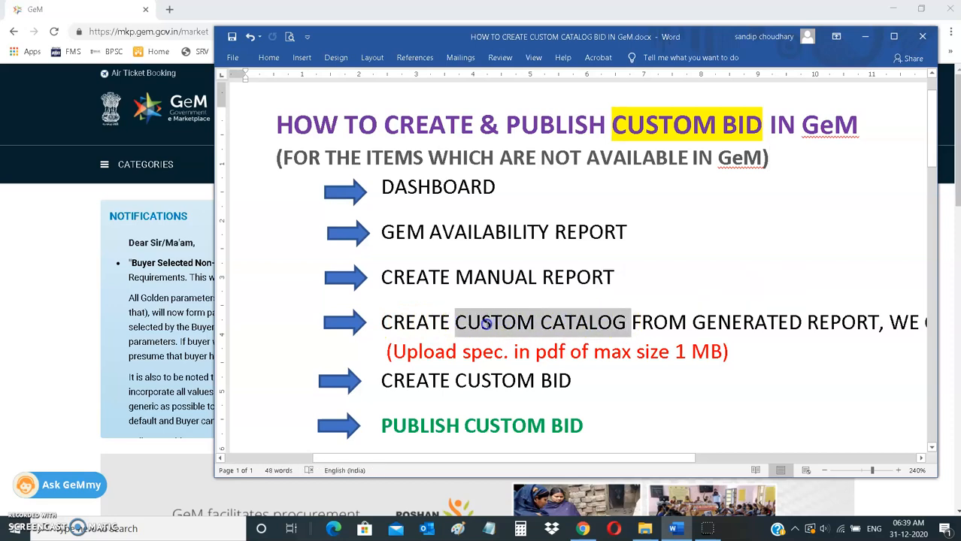
left_click(680, 321)
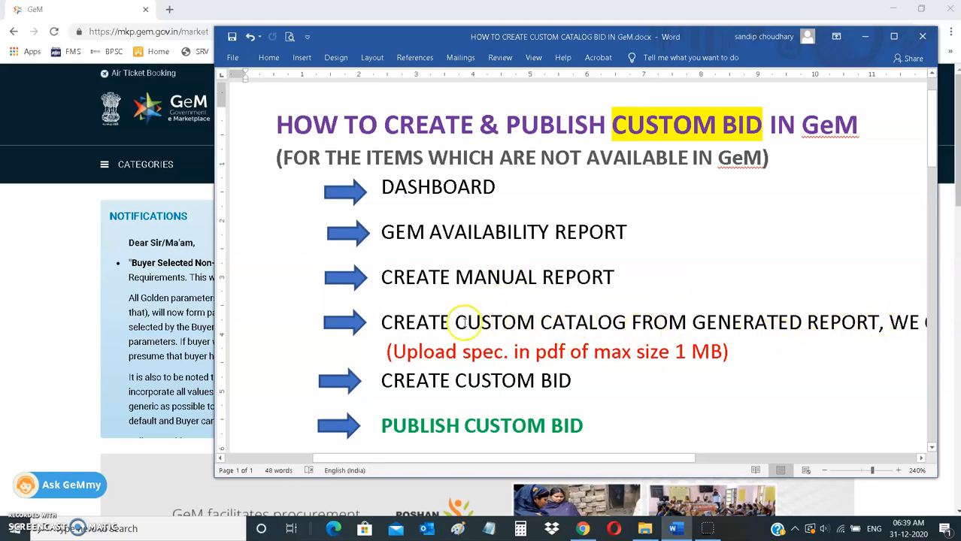
left_click_drag(456, 322, 624, 322)
left_click_drag(399, 351, 686, 351)
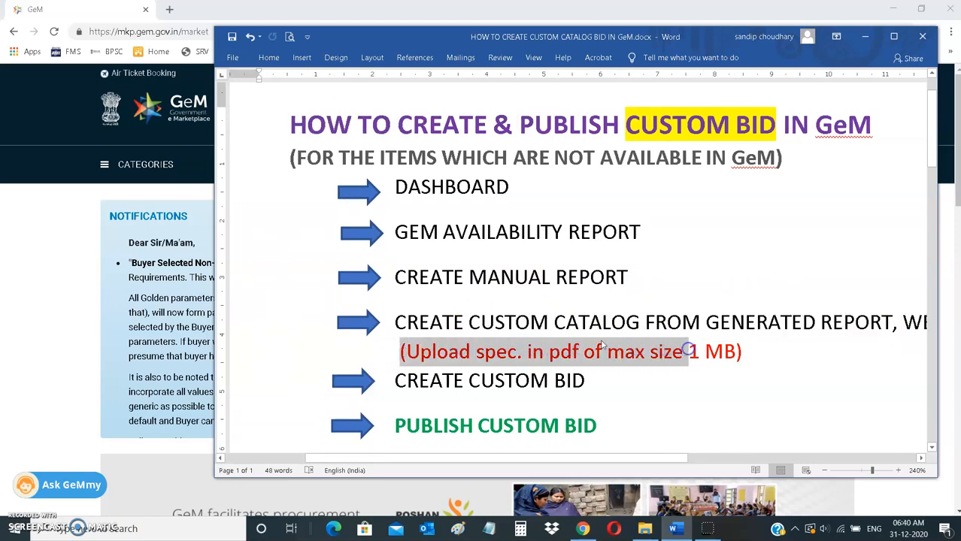
left_click(542, 331)
left_click_drag(390, 350, 710, 358)
left_click(667, 350)
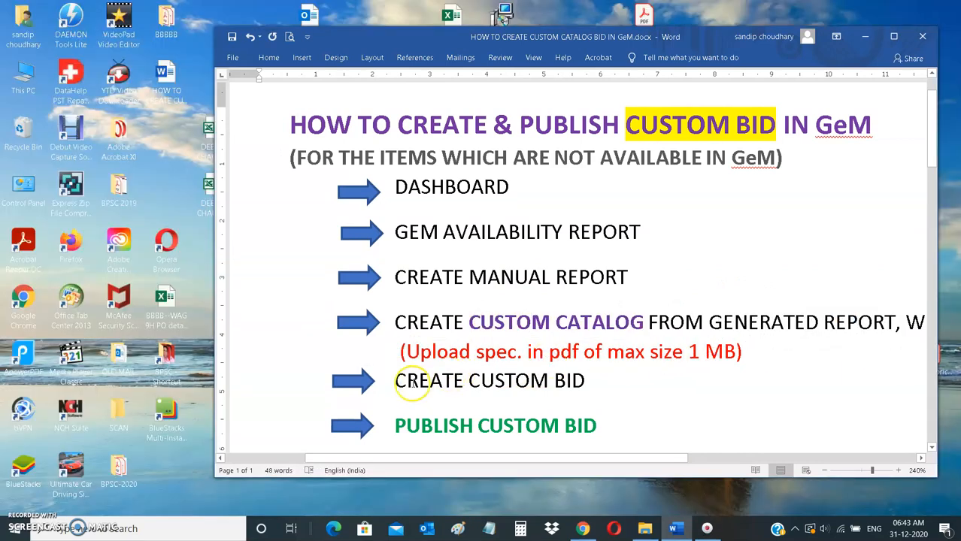
Step: Review the create custom bid and publish custom bid lines at the end of the Word outline
left_click_drag(399, 380, 525, 379)
left_click(531, 381)
left_click_drag(586, 380, 474, 382)
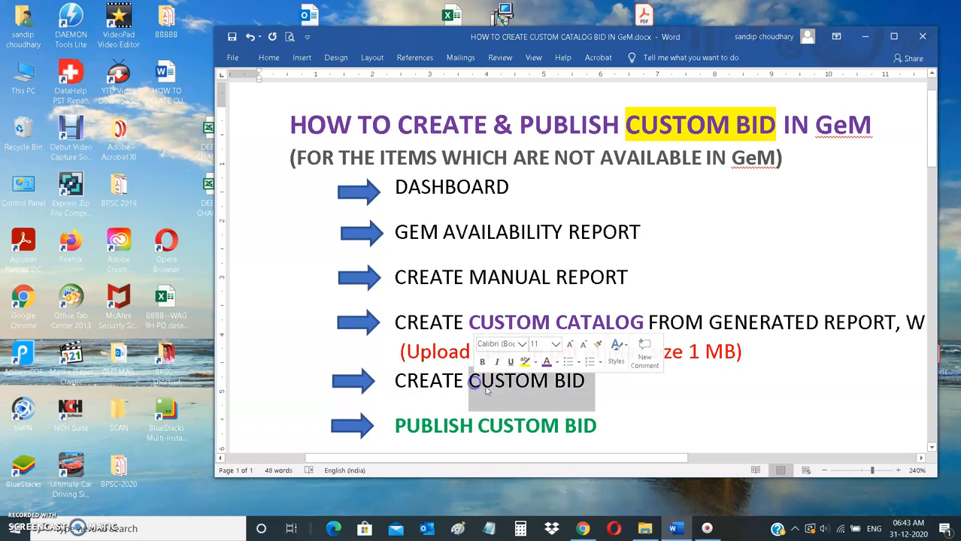
left_click(490, 383)
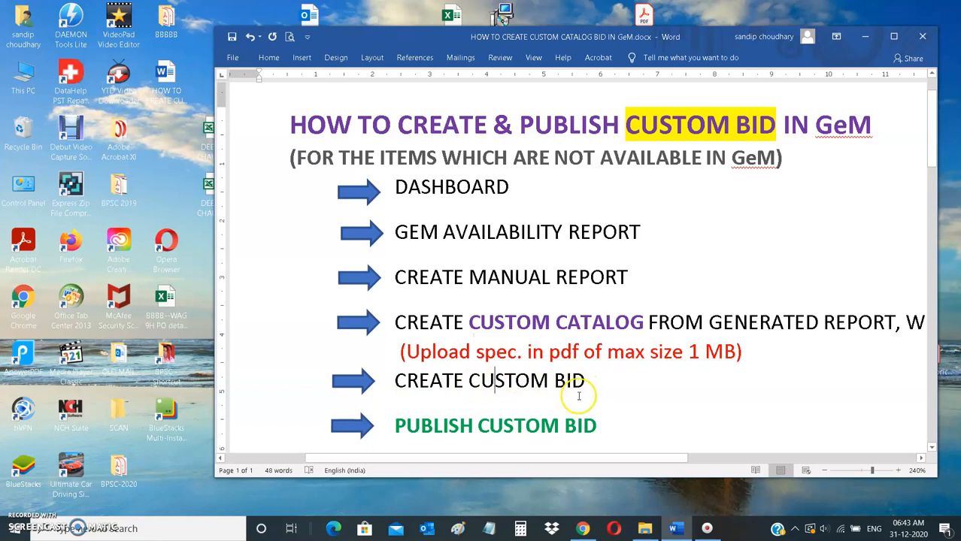
left_click_drag(398, 426, 583, 423)
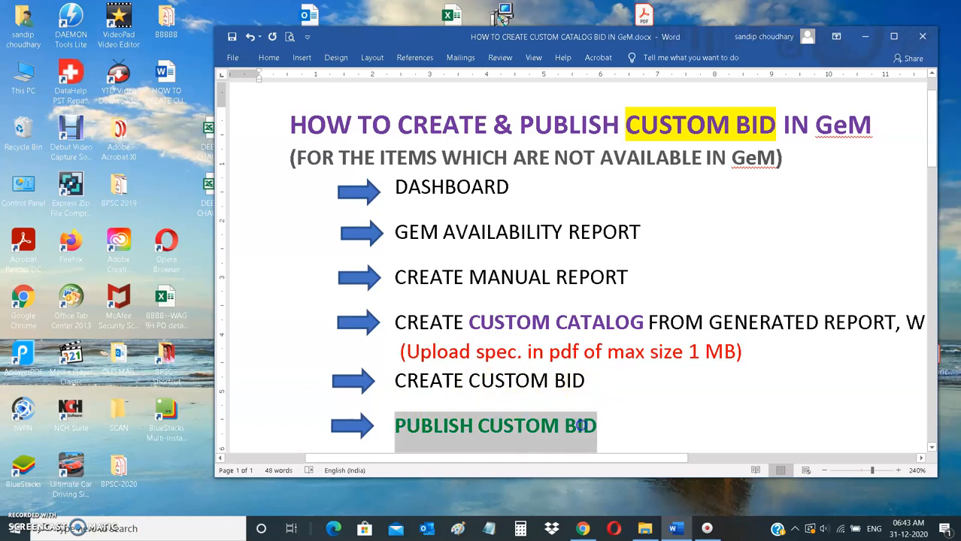
left_click(532, 427)
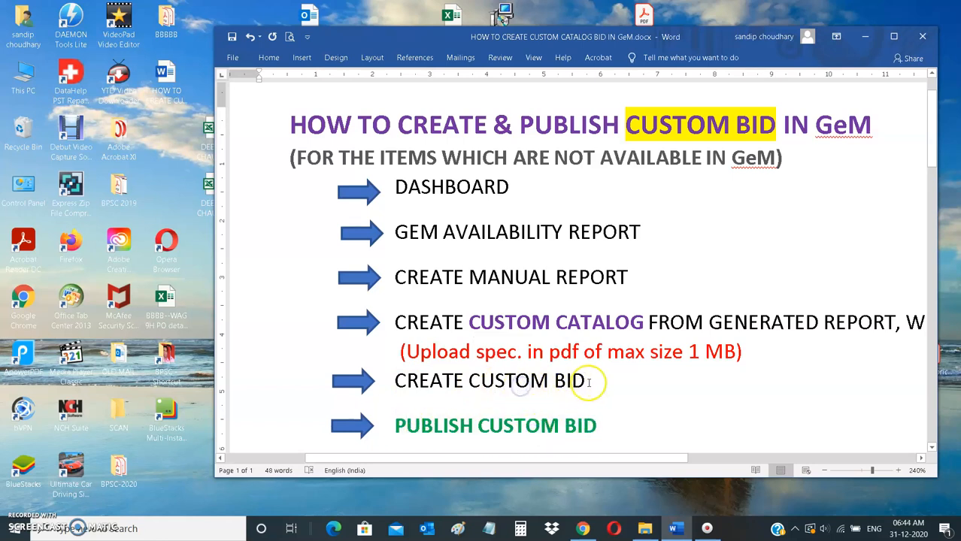
left_click_drag(575, 380, 489, 381)
left_click(544, 385)
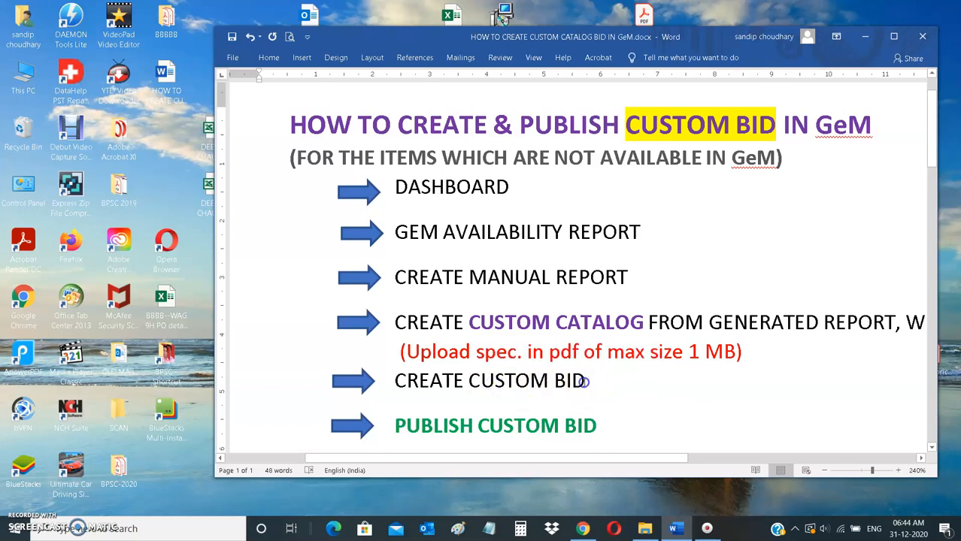
left_click_drag(585, 381, 469, 381)
left_click(560, 388)
left_click_drag(587, 380, 496, 382)
left_click(542, 384)
left_click_drag(584, 380, 478, 386)
left_click(478, 386)
left_click_drag(584, 381, 454, 382)
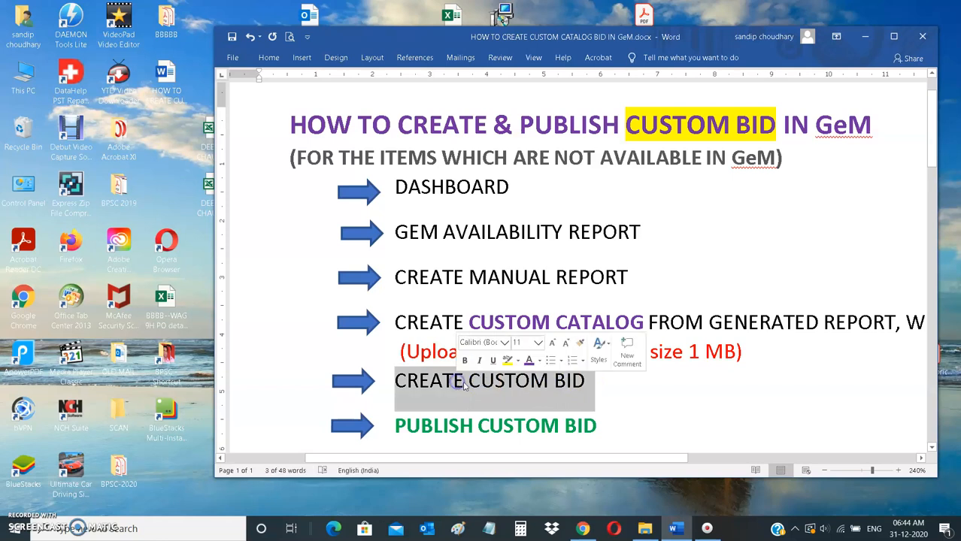
left_click(468, 383)
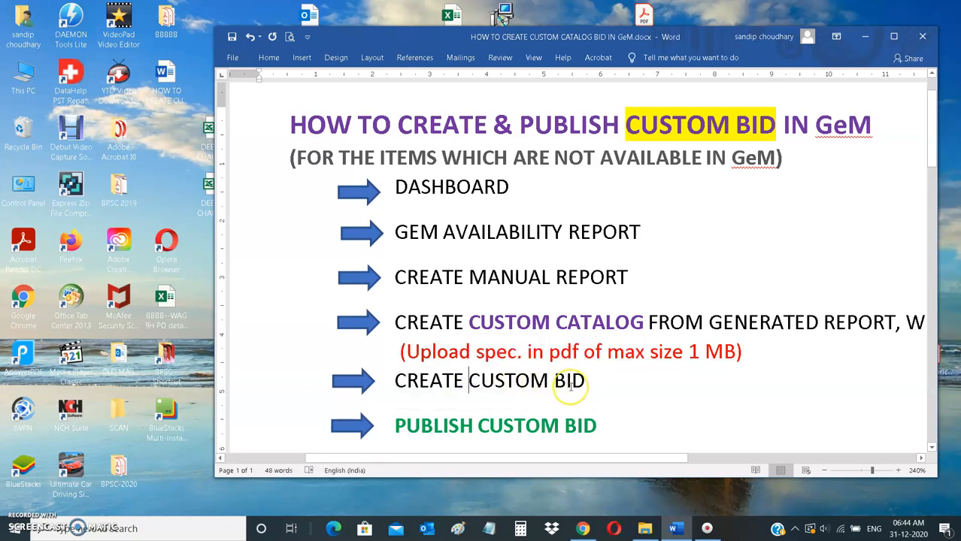
left_click_drag(565, 383, 491, 382)
left_click(493, 389)
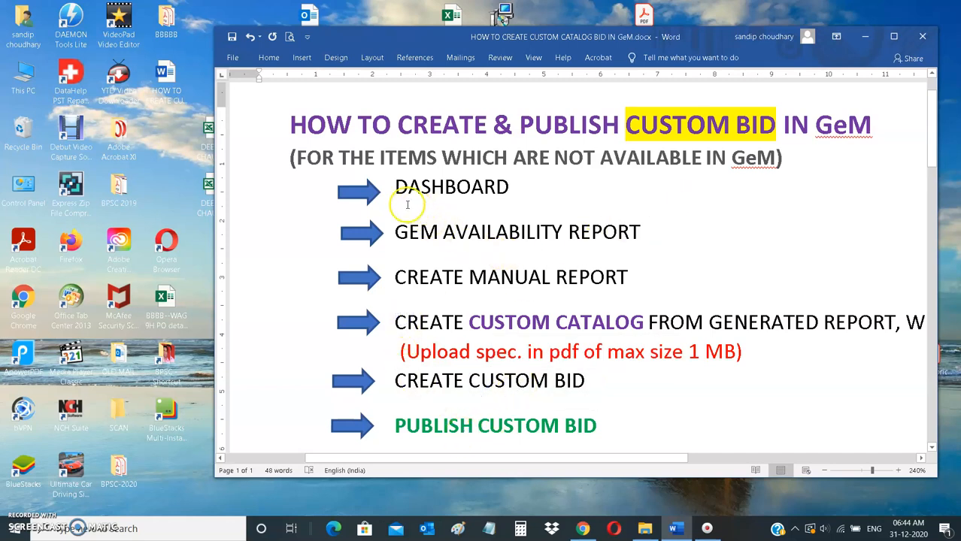
Step: Switch to the GeM site in Chrome and open the GeM Availability Report page from the dashboard
left_click(865, 36)
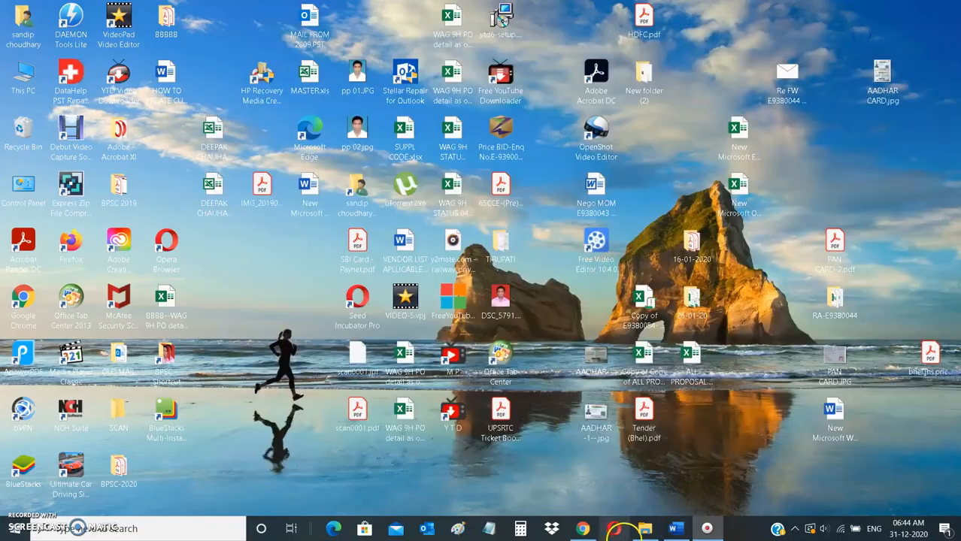
left_click(582, 528)
left_click(459, 110)
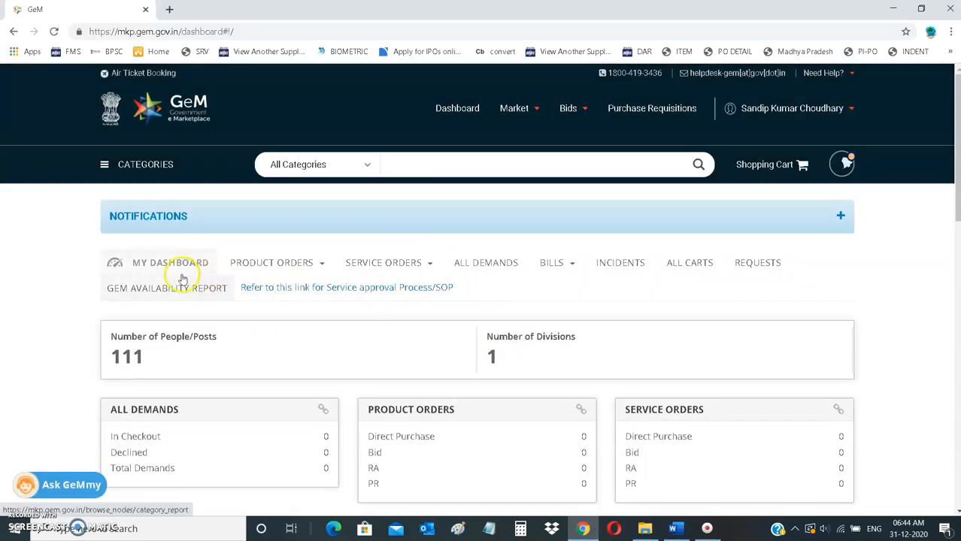
scroll(183, 278, "down", 2)
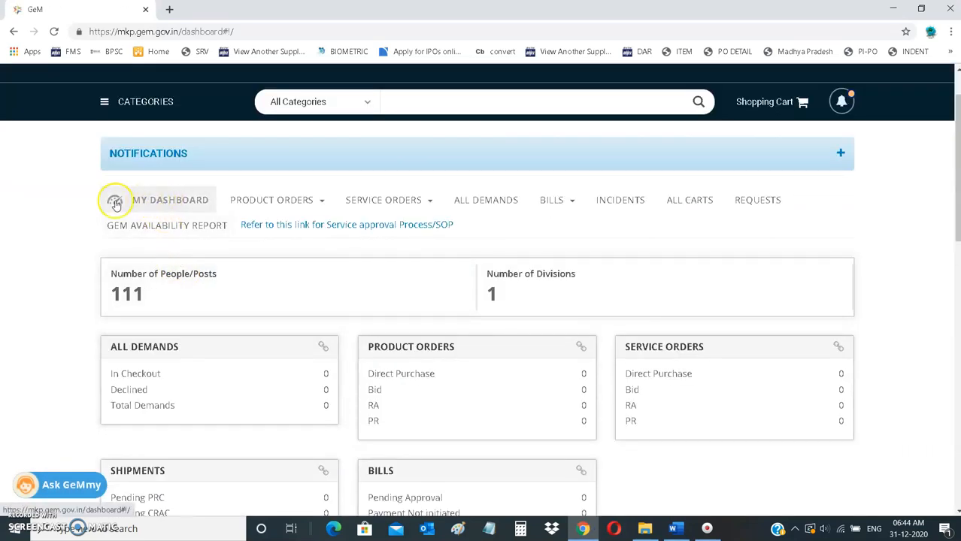
scroll(418, 221, "up", 1)
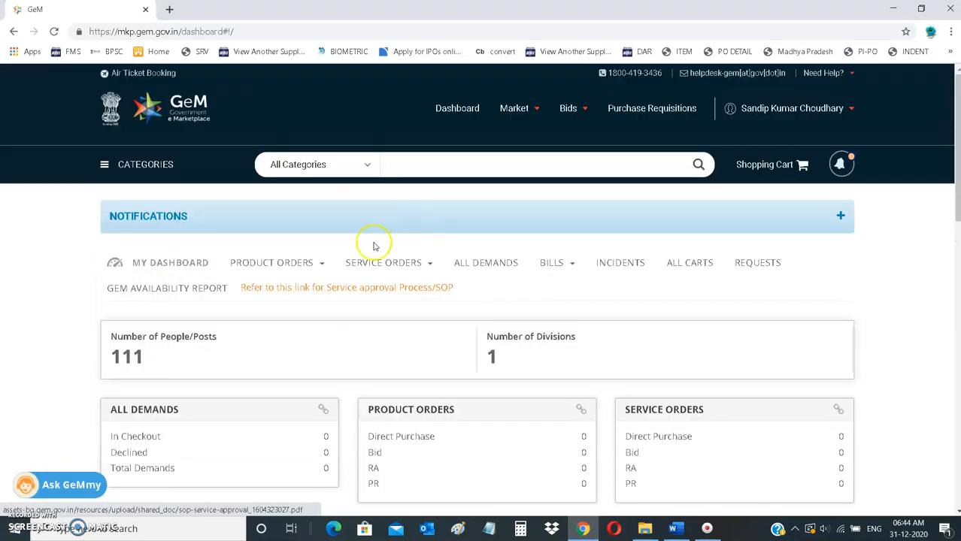
left_click(164, 287)
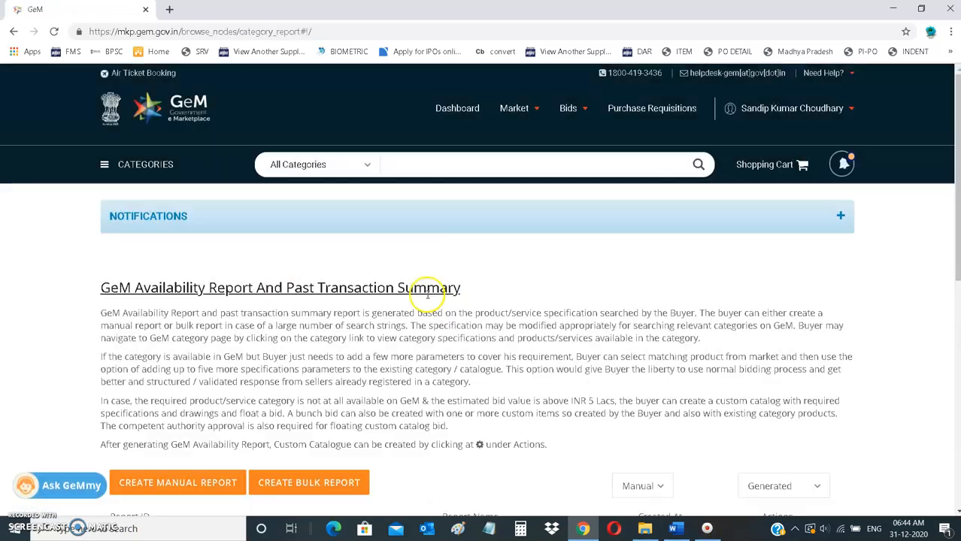
Step: Check the Word outline for the following stage and start a new manual GeM Availability Report
left_click(676, 529)
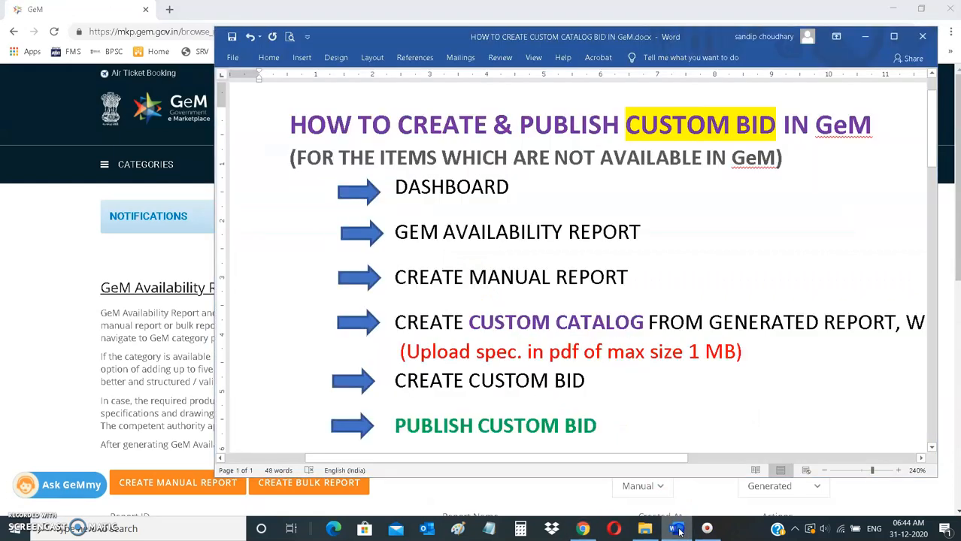
left_click(677, 529)
left_click(325, 439)
scroll(169, 300, "down", 2)
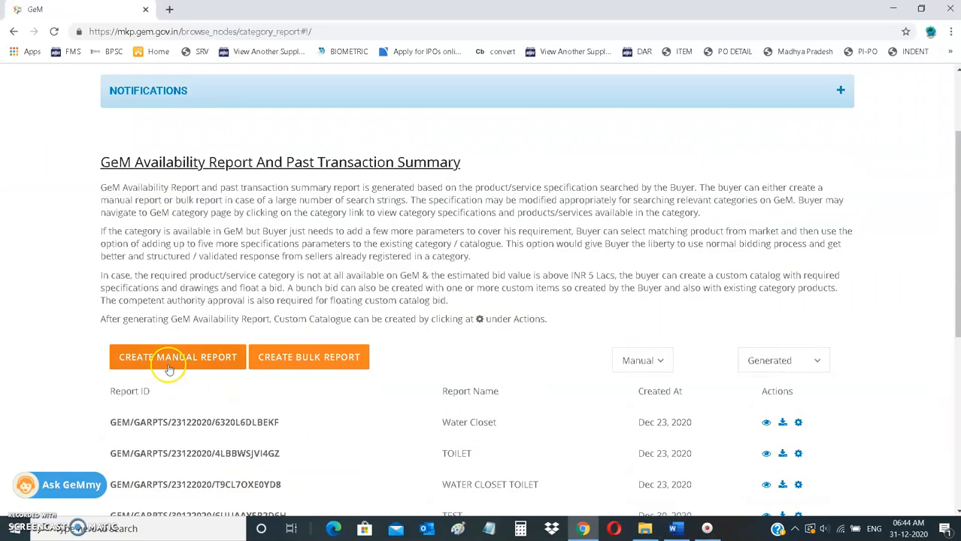
left_click(674, 529)
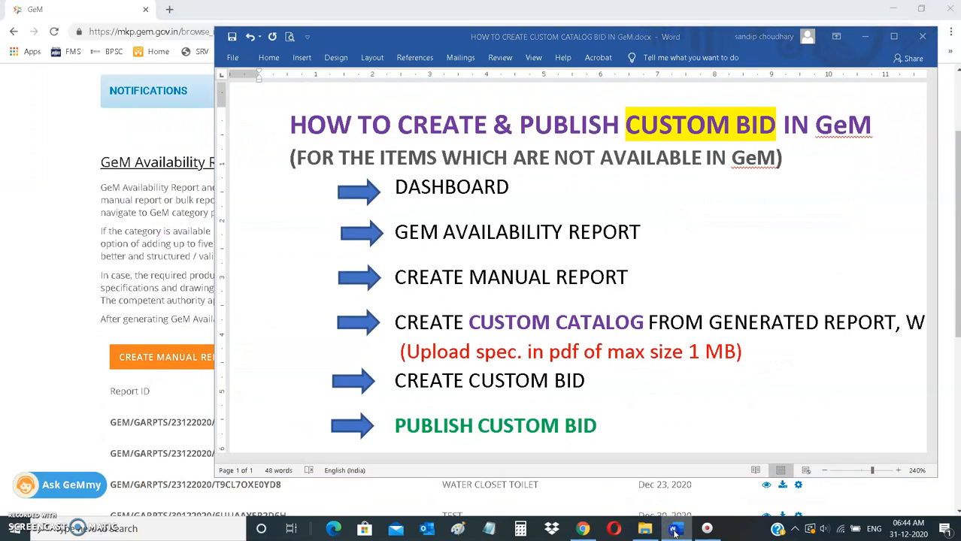
left_click(674, 529)
left_click(173, 361)
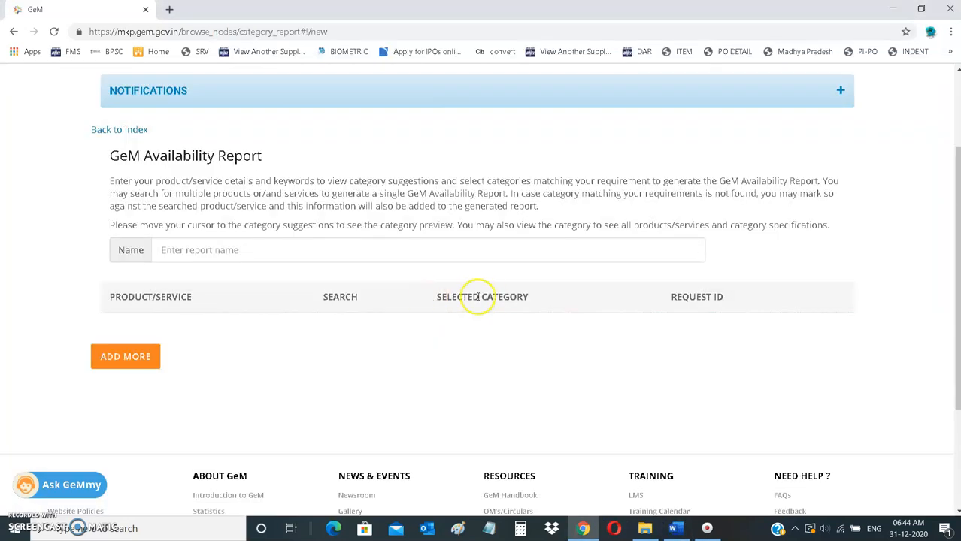
Step: Name the report TERMINAL BAR, add a product line and search it for TERMINAL BAR
left_click(172, 250)
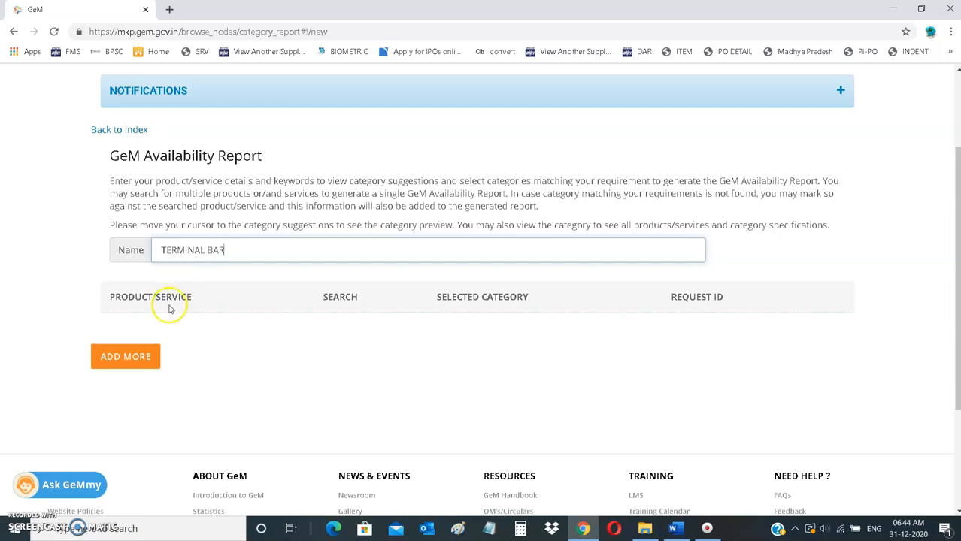
left_click(126, 356)
left_click(223, 346)
type("T")
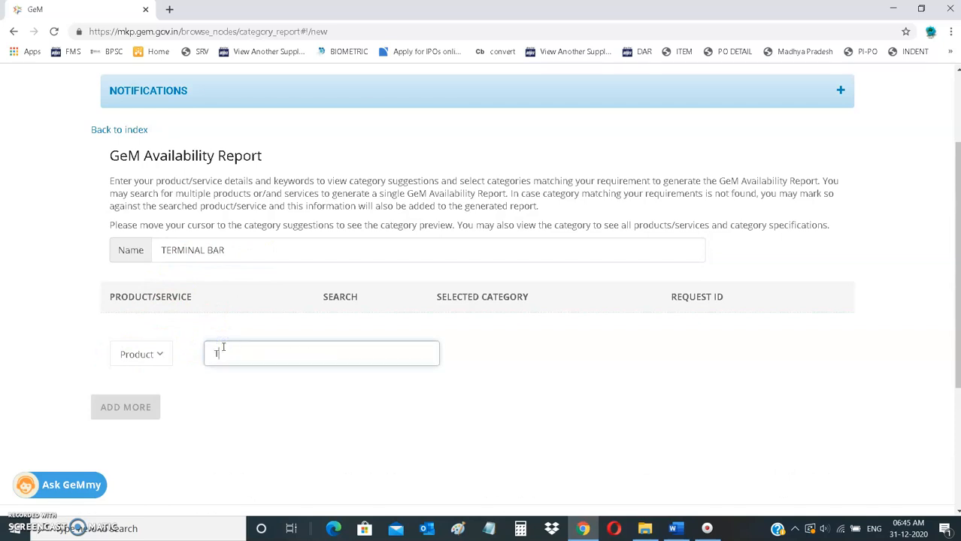
type("ERMINAL ")
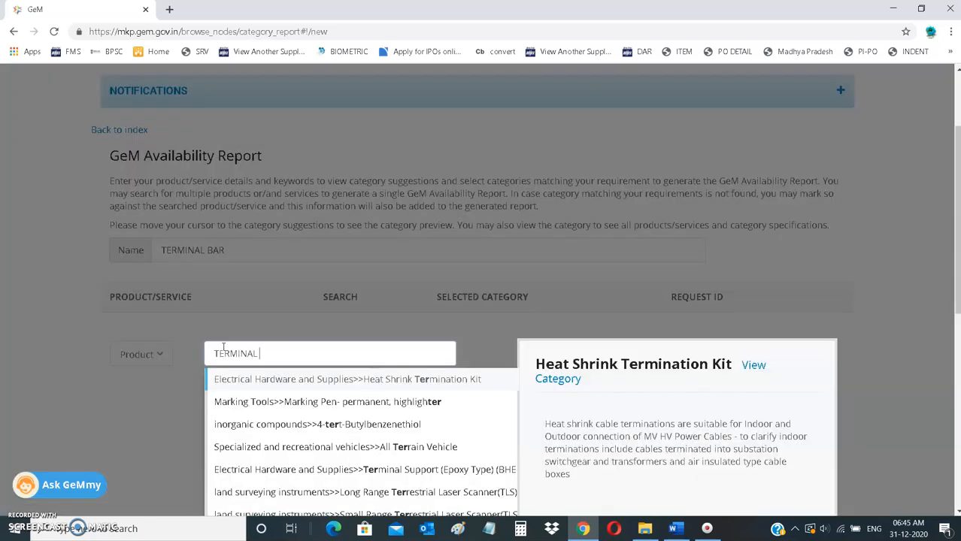
type("BAR")
Step: Declare that the suggestions lack the required category and confirm that all possible keyword combinations were checked
scroll(296, 351, "down", 2)
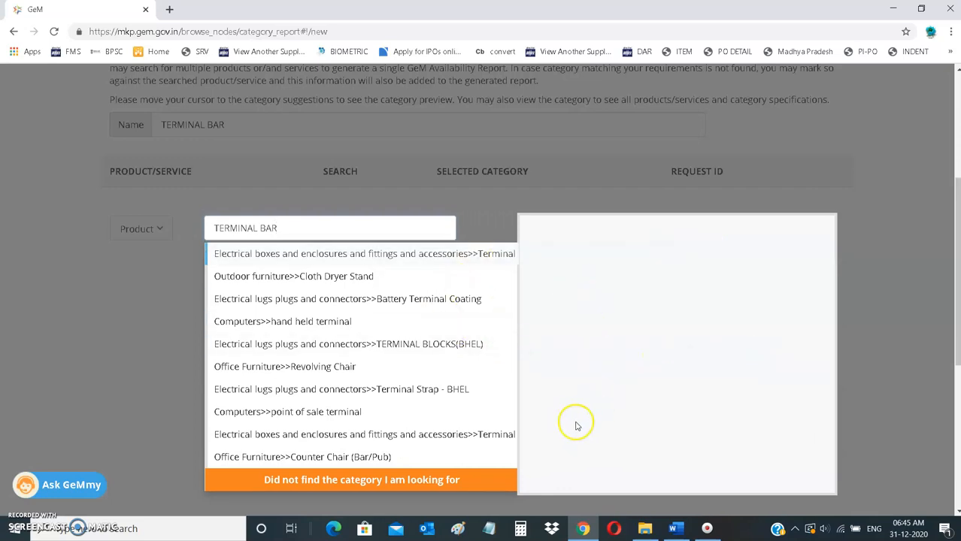
scroll(542, 418, "down", 1)
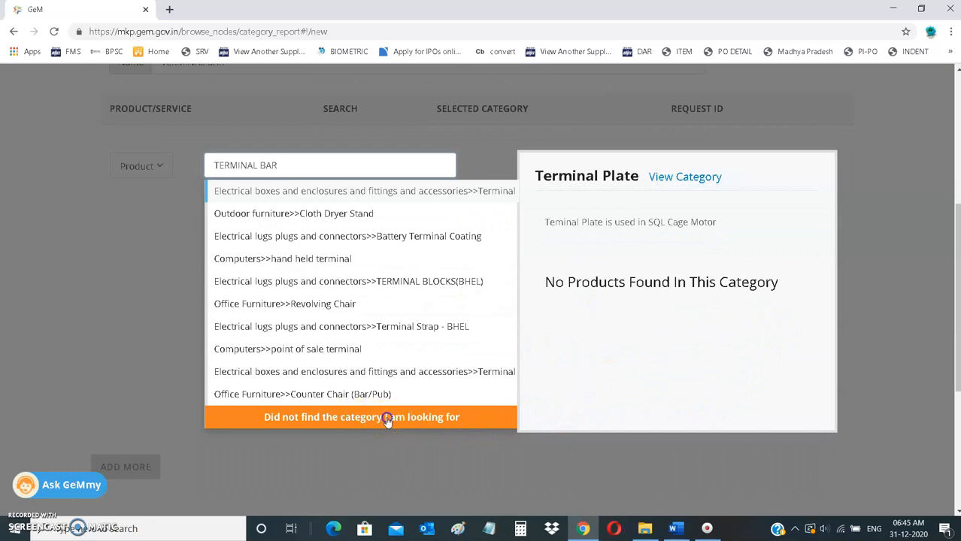
left_click(387, 419)
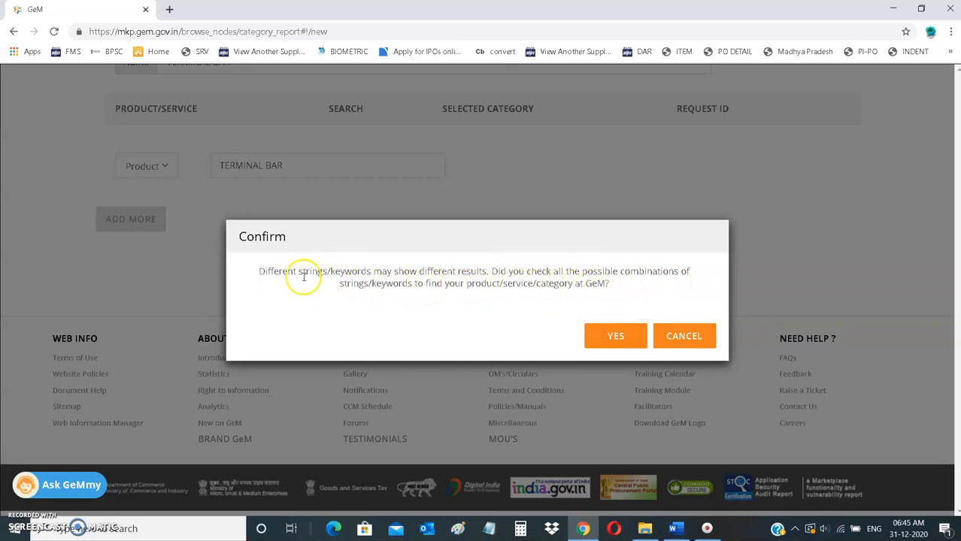
left_click(607, 339)
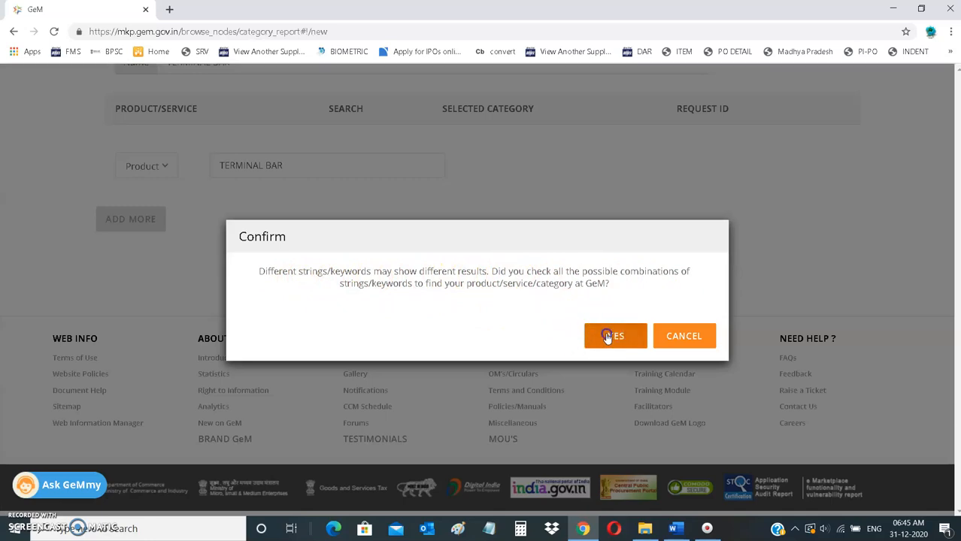
left_click(607, 336)
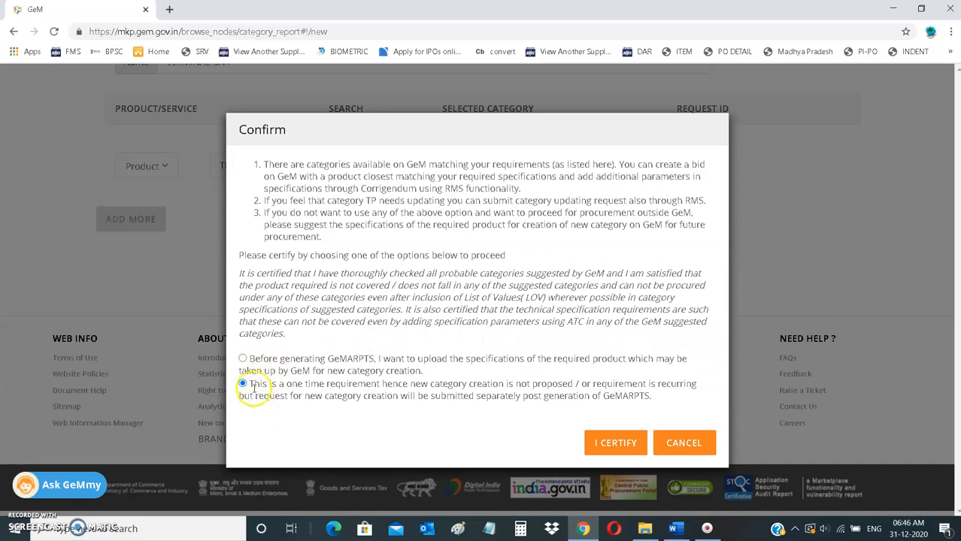
Step: Read the wording of the one-time requirement option in the certification dialog
left_click_drag(361, 390, 554, 396)
left_click(466, 395)
left_click_drag(475, 386, 642, 404)
left_click(596, 394)
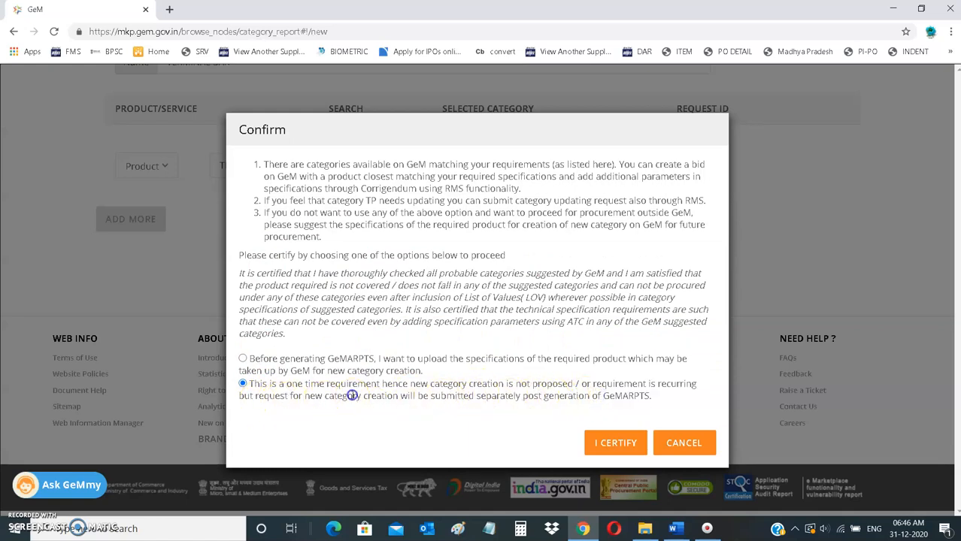
left_click_drag(251, 385, 428, 399)
left_click(422, 406)
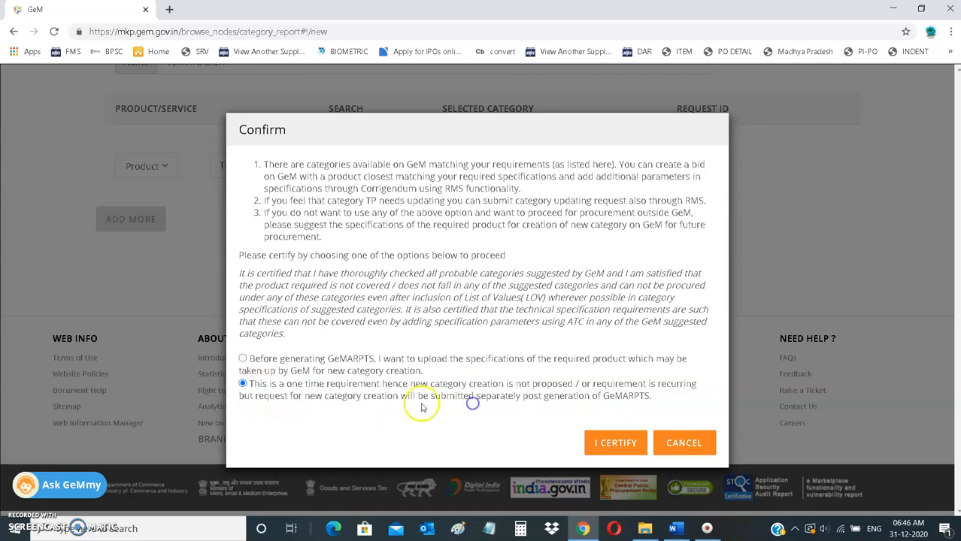
left_click_drag(316, 386, 506, 409)
left_click(562, 408)
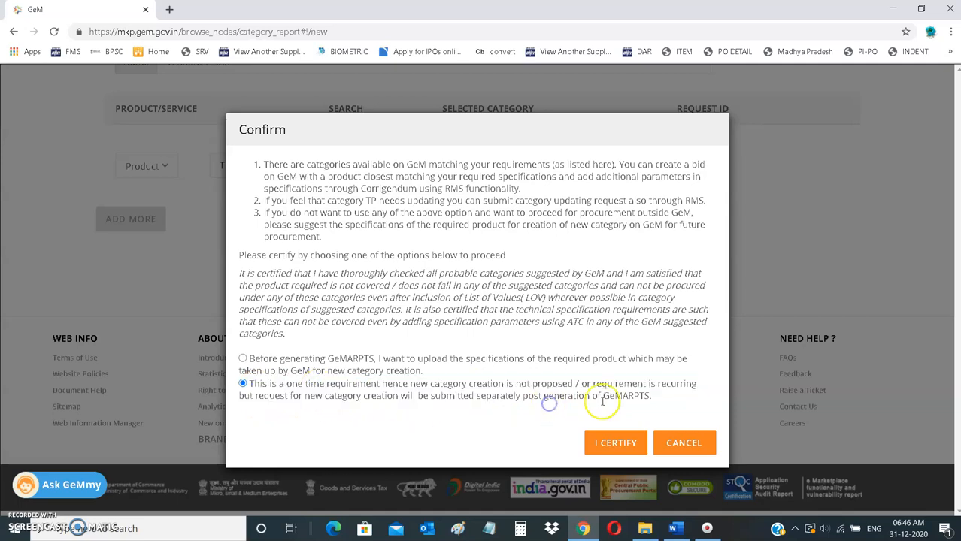
Step: Certify the one-time requirement undertaking and generate the TERMINAL BAR availability report
left_click(615, 444)
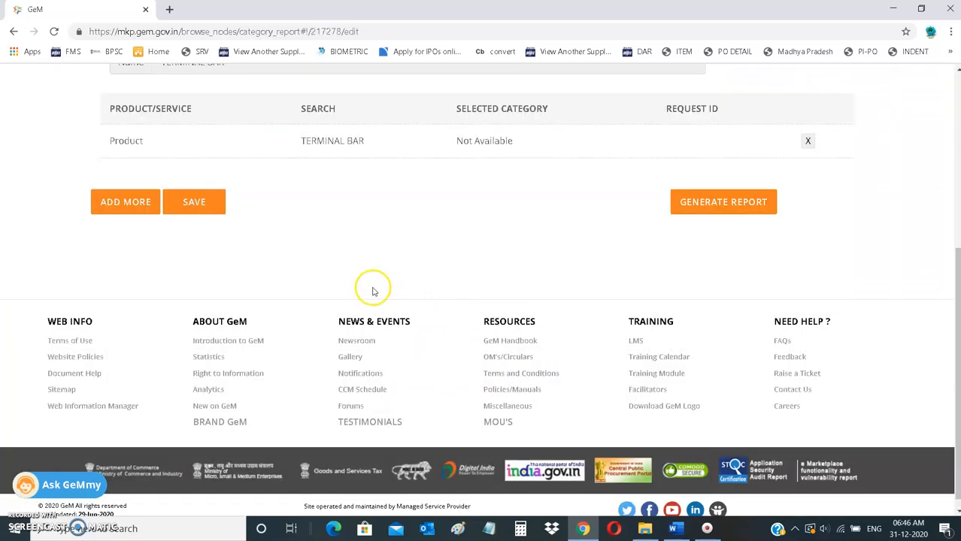
scroll(572, 269, "up", 2)
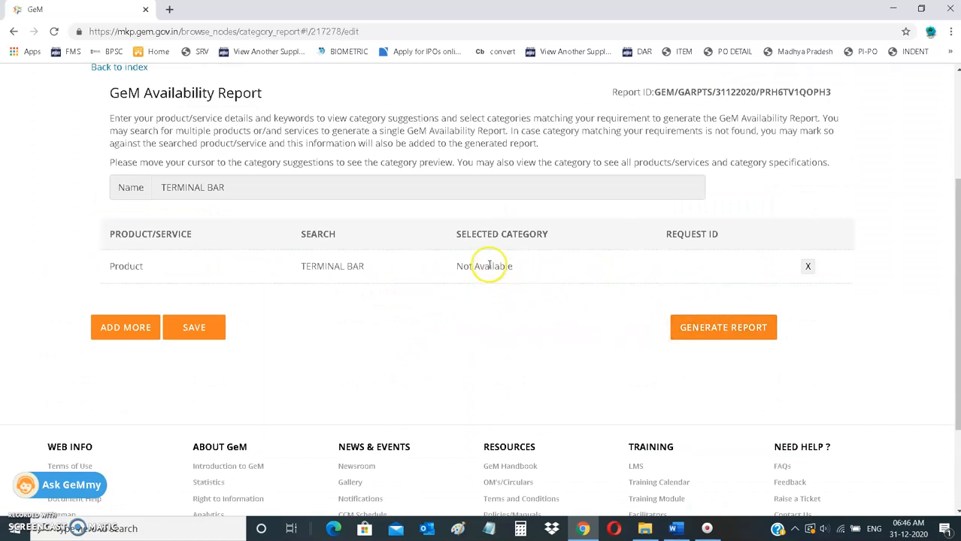
left_click_drag(457, 273, 542, 270)
left_click(573, 269)
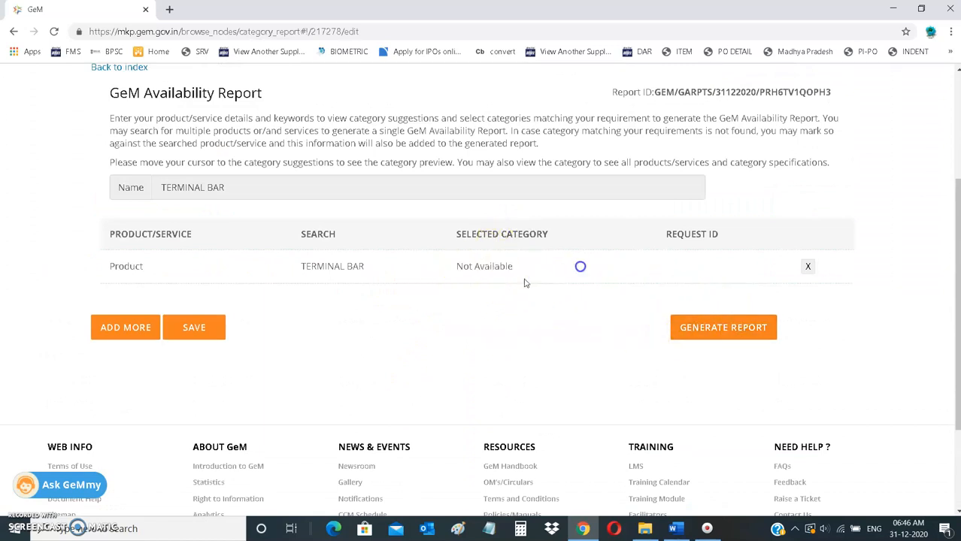
left_click(722, 335)
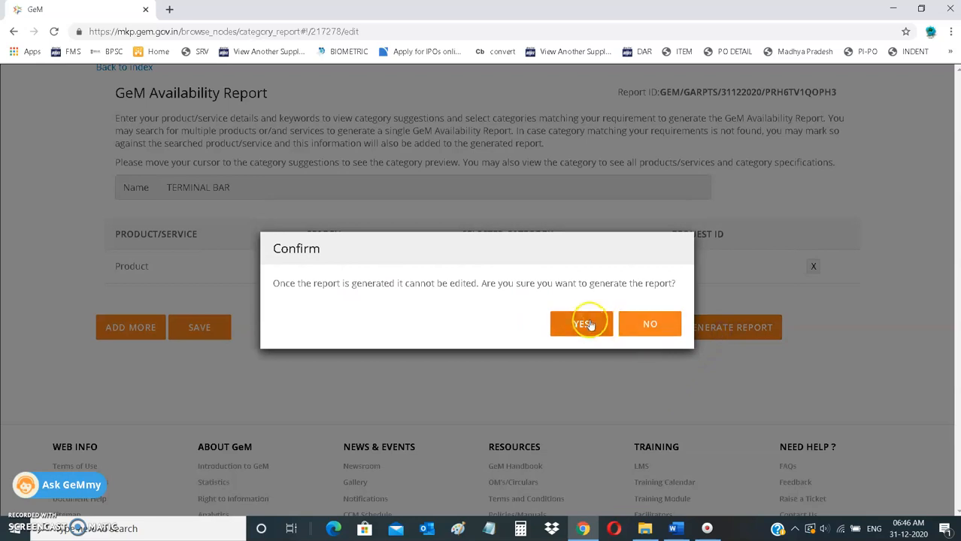
left_click(584, 324)
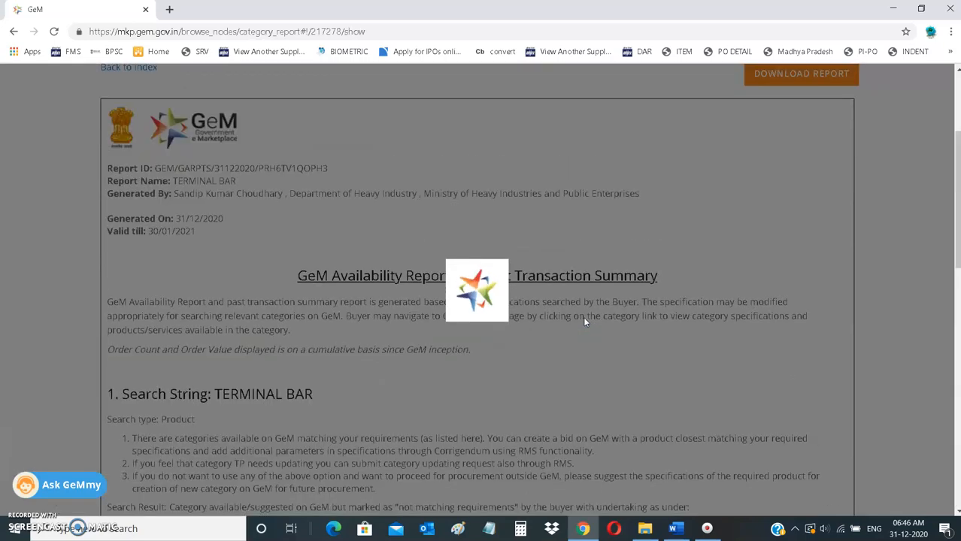
Step: Review the generated report, reading the one-time requirement undertaking under the TERMINAL BAR search string
scroll(511, 353, "down", 8)
scroll(503, 352, "down", 3)
scroll(504, 350, "up", 10)
scroll(503, 350, "down", 5)
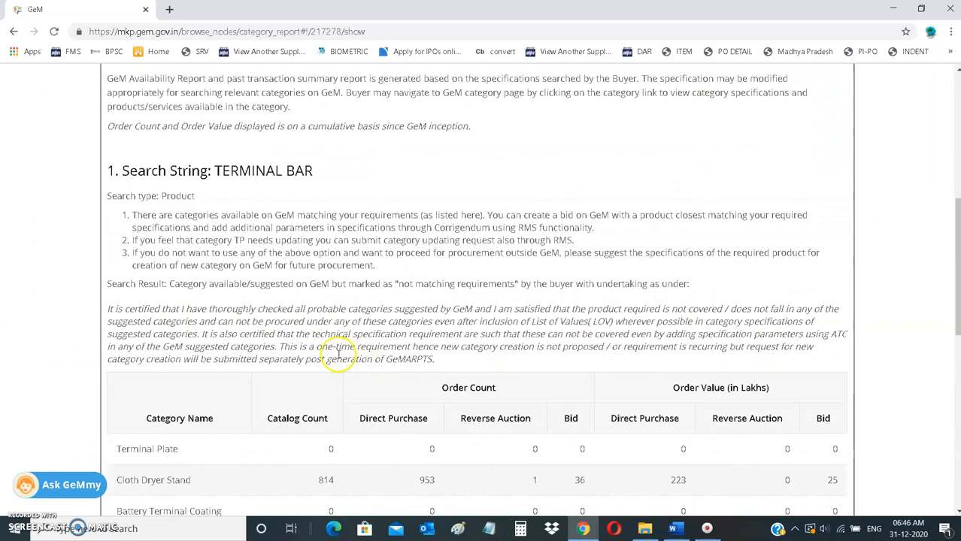
left_click_drag(284, 346, 444, 348)
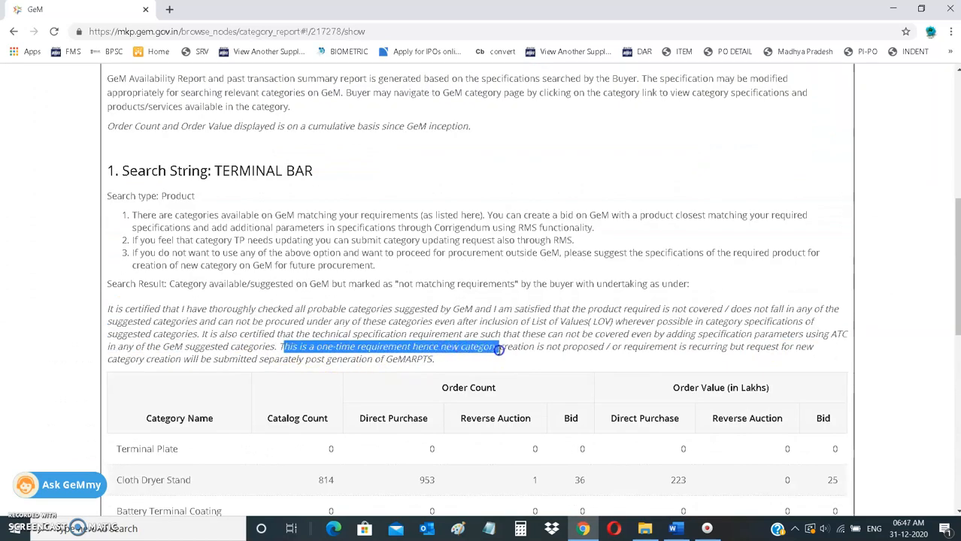
left_click_drag(513, 350, 795, 350)
left_click(805, 352)
left_click_drag(734, 348, 800, 348)
left_click_drag(152, 359, 422, 360)
left_click(454, 360)
scroll(482, 354, "down", 8)
scroll(481, 342, "up", 10)
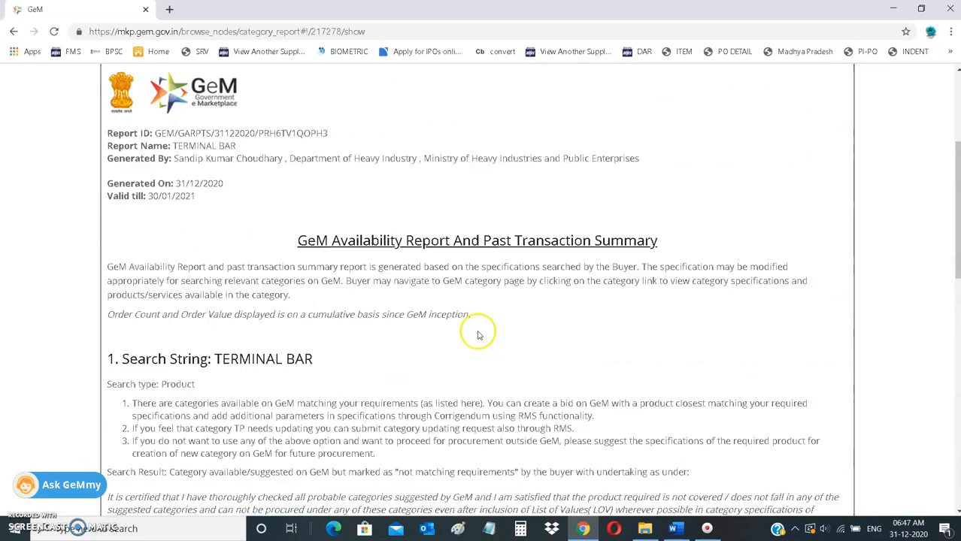
Step: Download the availability report as a PDF into the Documents folder and minimise the PDF viewer
scroll(478, 335, "up", 3)
left_click(778, 263)
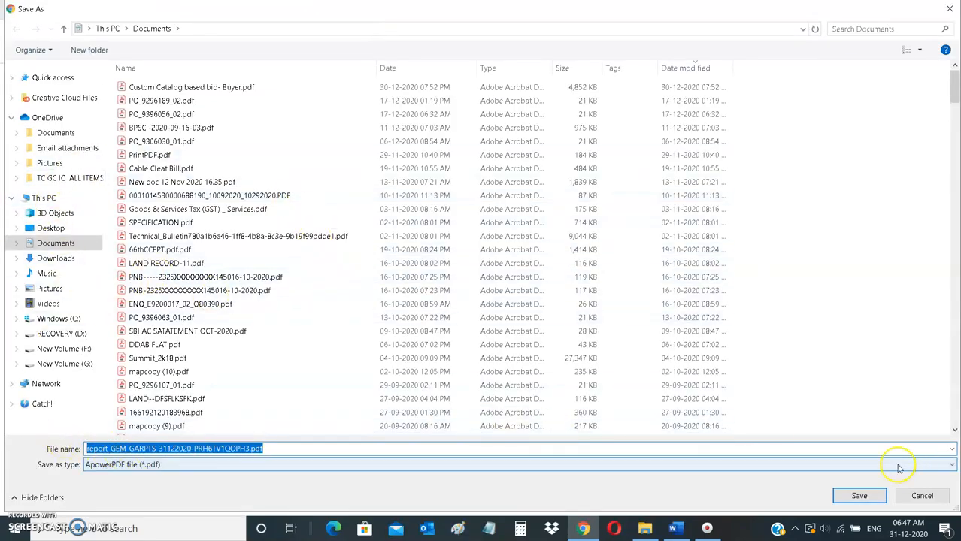
left_click(870, 496)
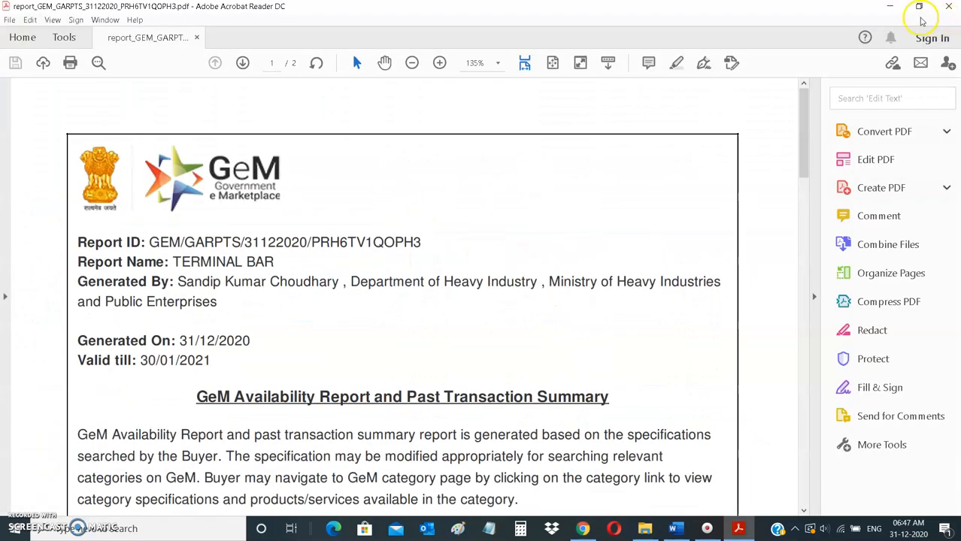
left_click(890, 9)
scroll(275, 295, "down", 3)
scroll(275, 295, "up", 3)
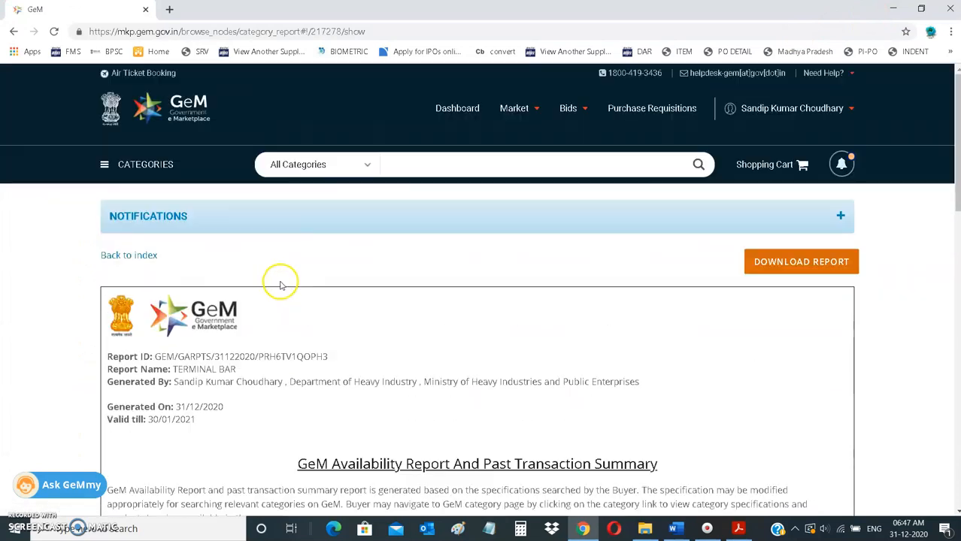
Step: Return to the dashboard and open the list of generated GeM availability reports
left_click(460, 108)
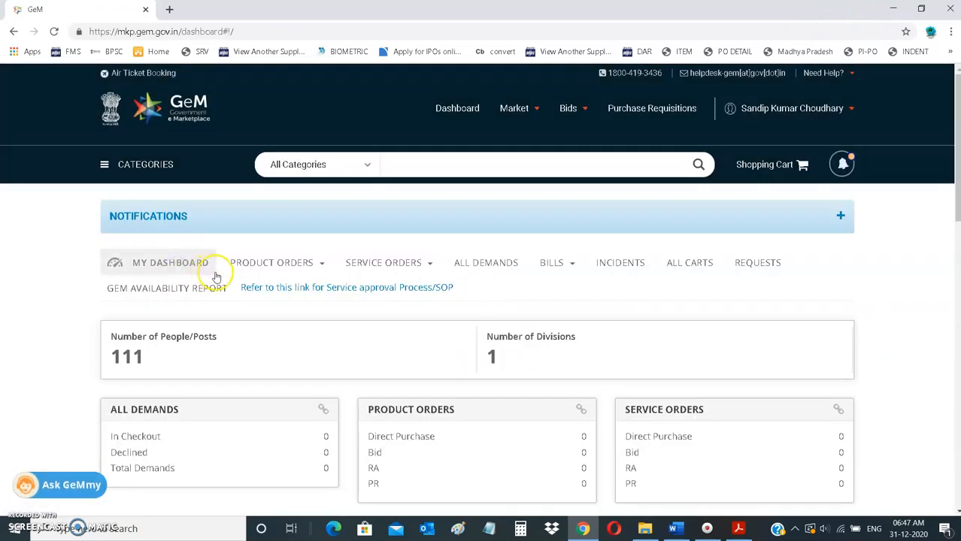
left_click(212, 292)
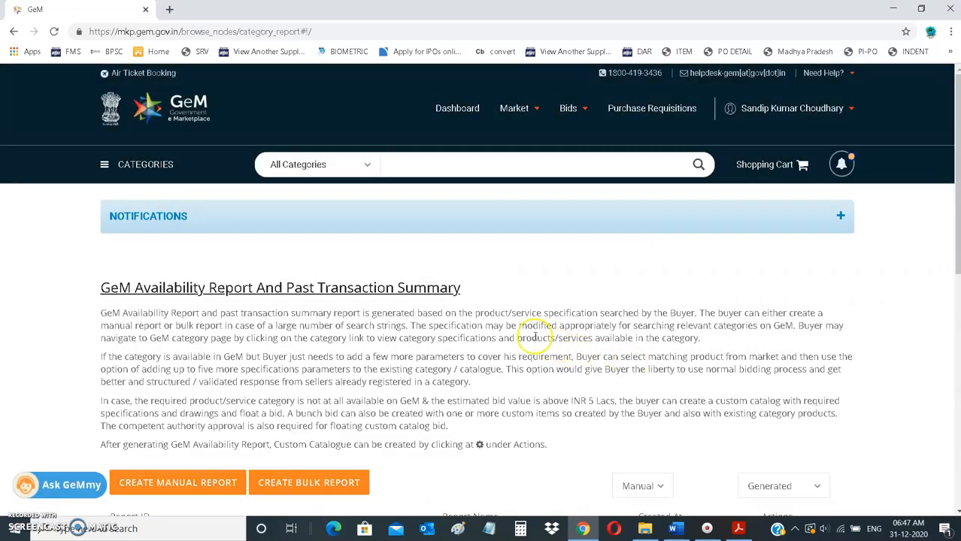
scroll(536, 339, "down", 4)
scroll(534, 336, "up", 4)
scroll(427, 322, "down", 5)
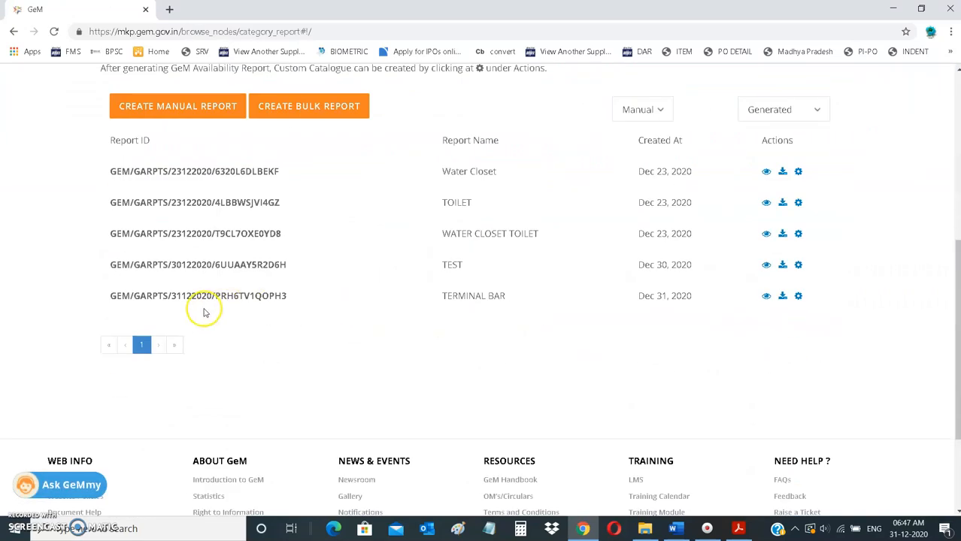
Step: Locate the TERMINAL BAR report in the list and open its custom catalog options
left_click_drag(442, 296, 515, 300)
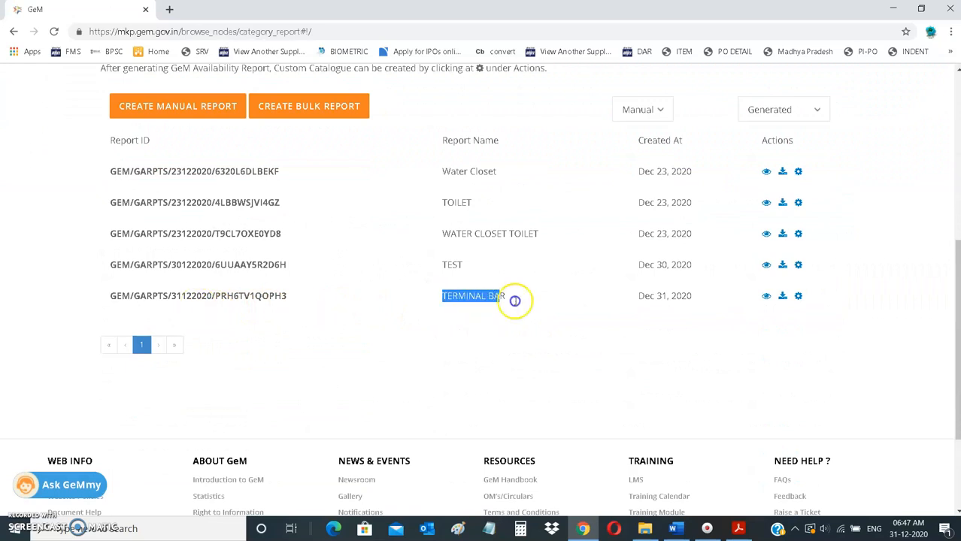
left_click(574, 304)
left_click_drag(446, 296, 634, 306)
left_click(697, 313)
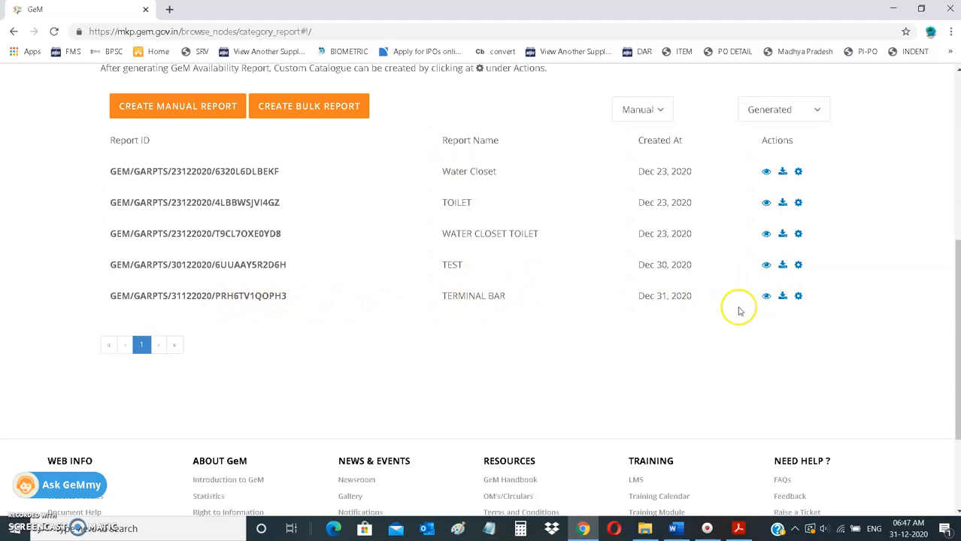
left_click(799, 297)
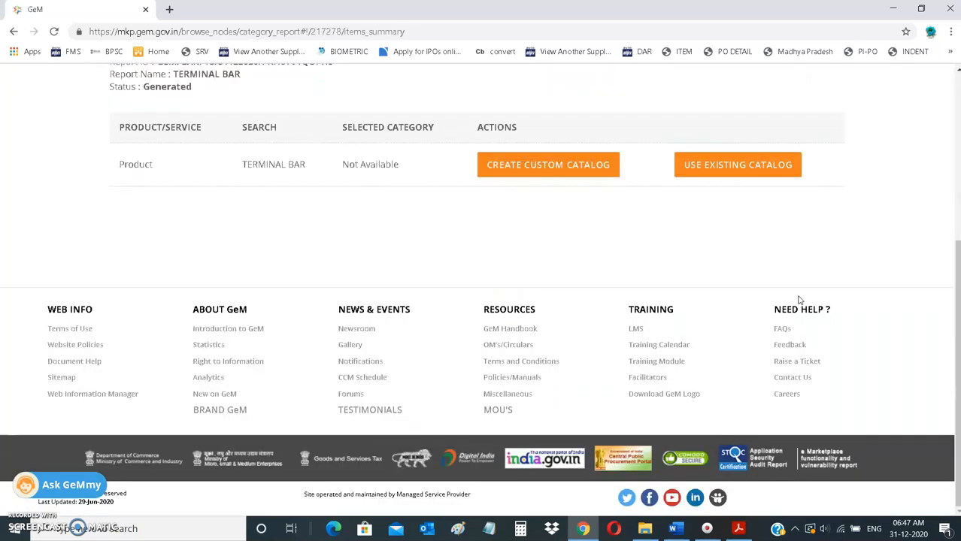
scroll(508, 251, "up", 1)
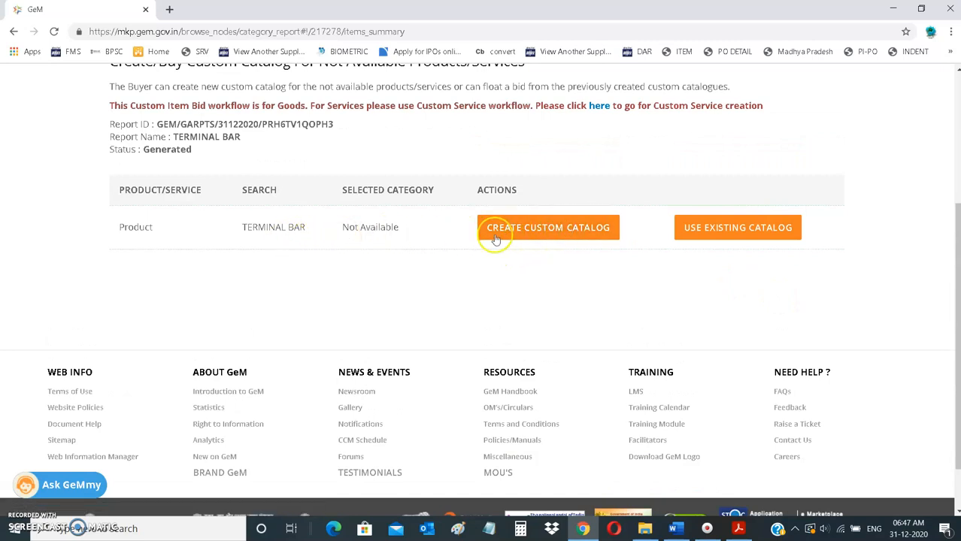
Step: Check the custom catalog stage in the Word outline and start creating a custom catalog for TERMINAL BAR
left_click(673, 528)
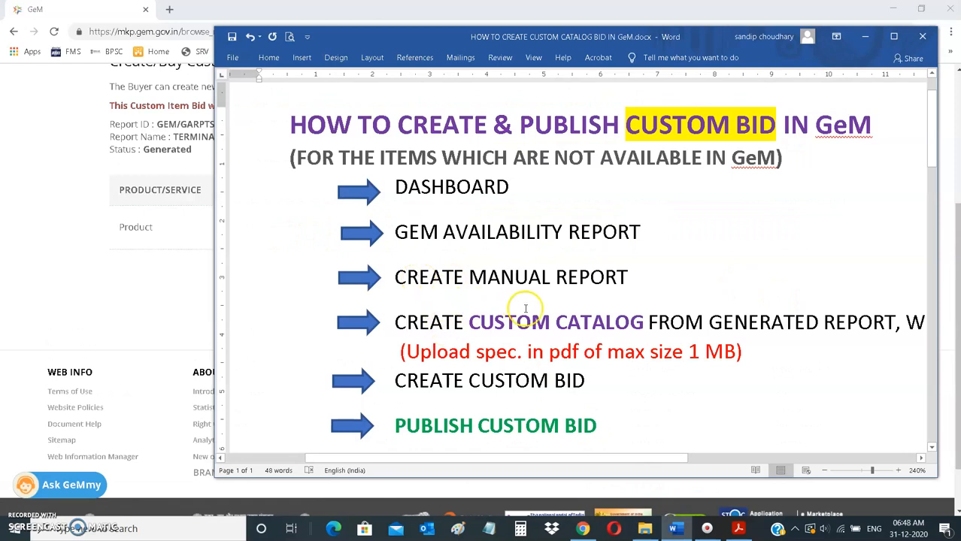
left_click_drag(467, 322, 895, 323)
left_click(864, 36)
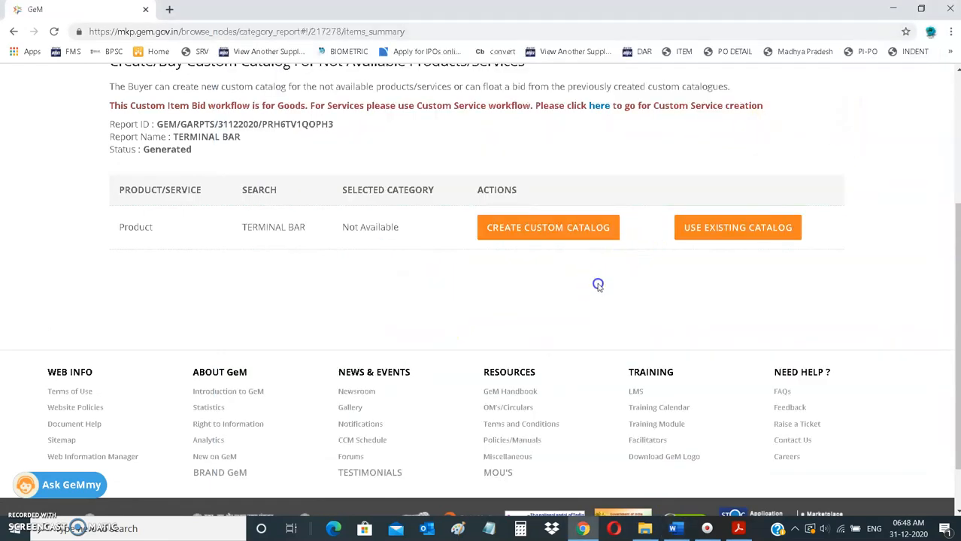
left_click(538, 228)
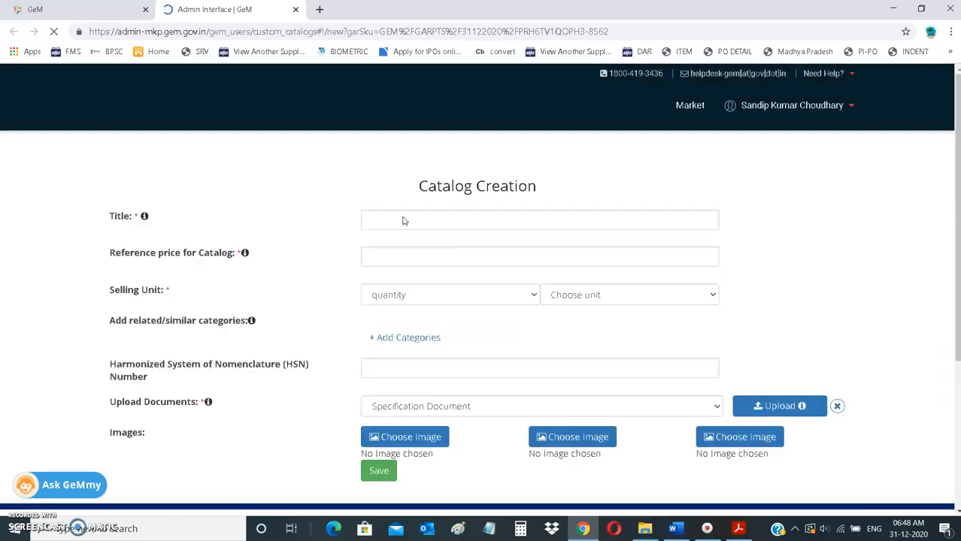
Step: Title the catalog SUPPLY OF TERMINAL BAR and dismiss the chat assistant covering the form
left_click(402, 217)
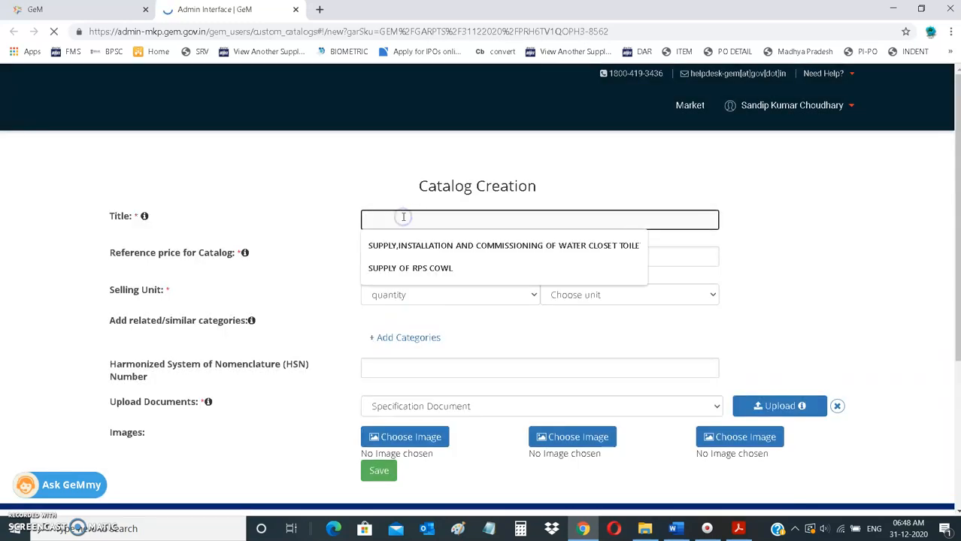
type("SU")
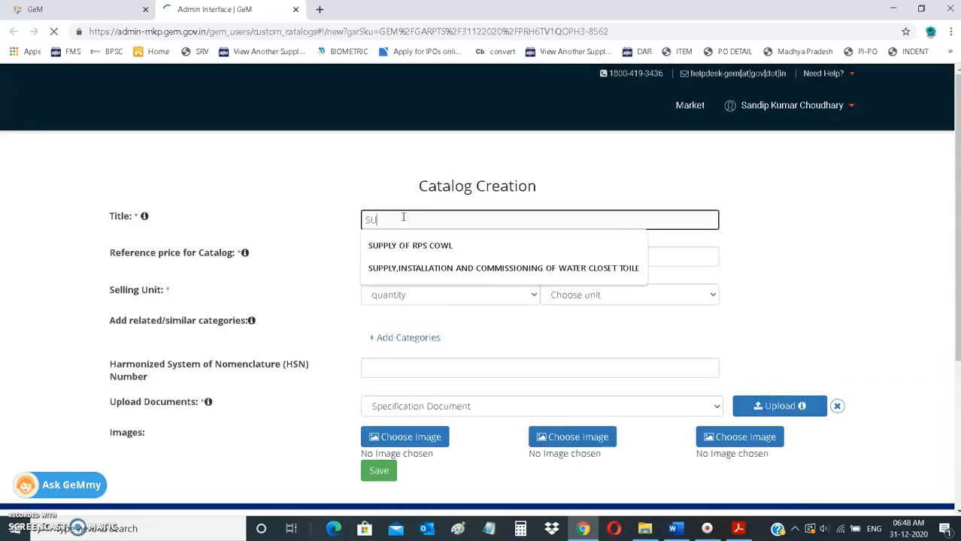
type("PPLY OF")
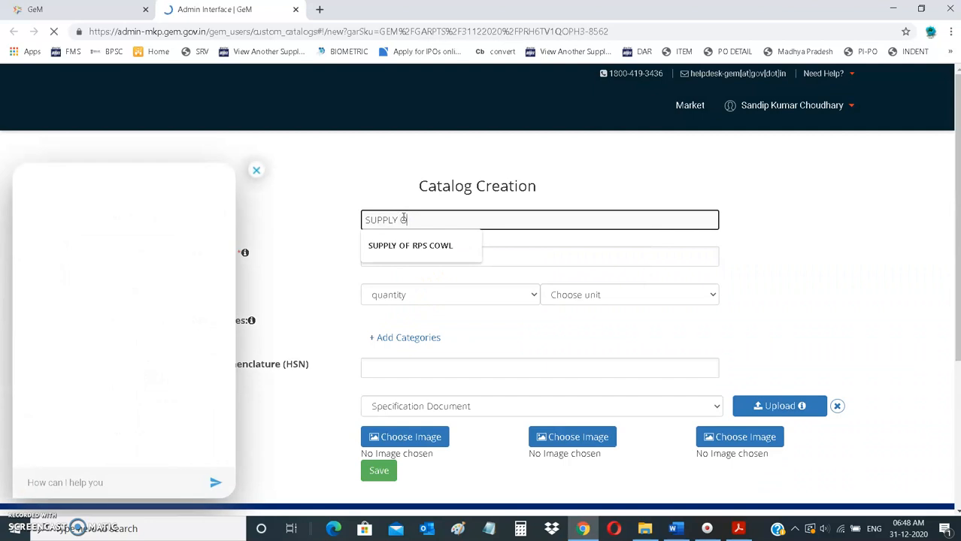
type(" TERMINAL BAR")
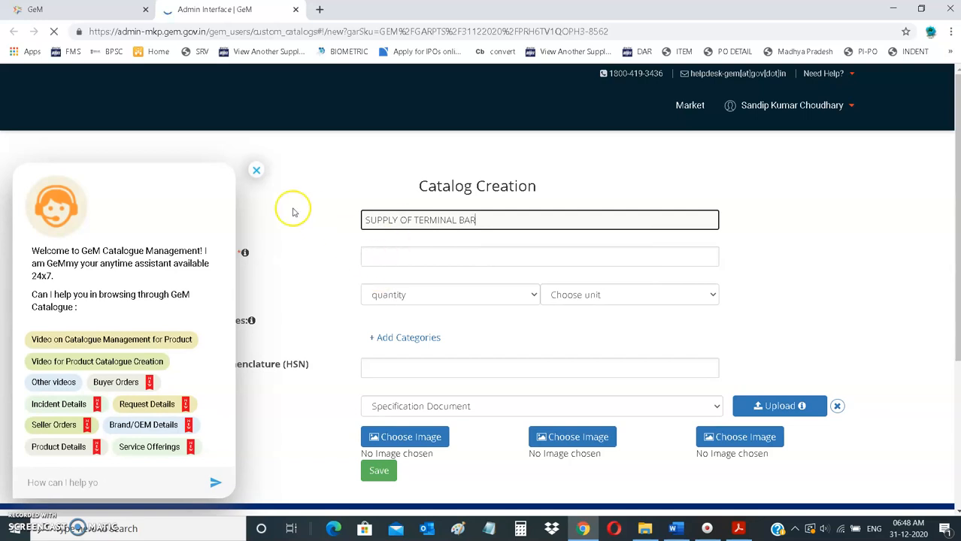
left_click(256, 170)
left_click_drag(366, 220, 390, 221)
left_click(500, 220)
left_click(407, 220)
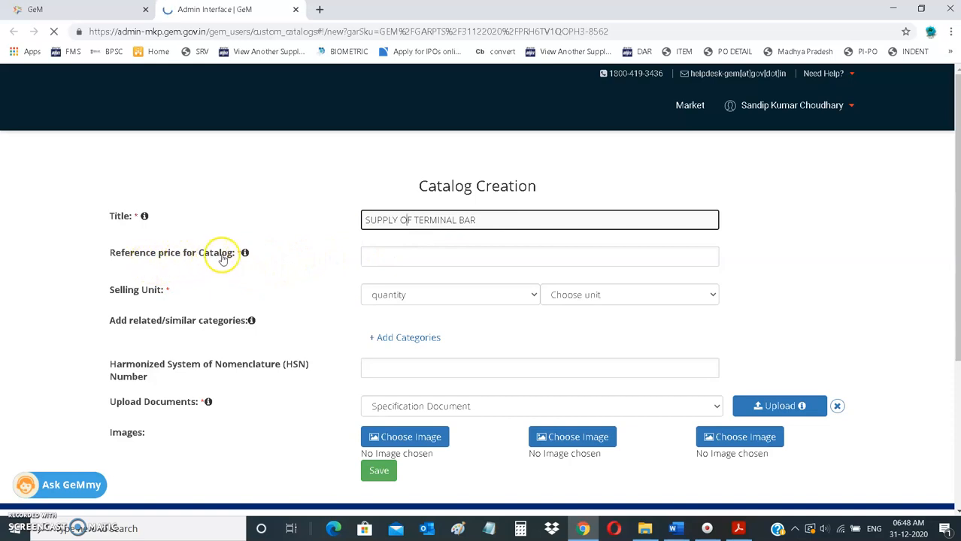
Step: Switch to Calculator and divide 1000000 by 25 to work out the base price for the catalog
left_click(385, 254)
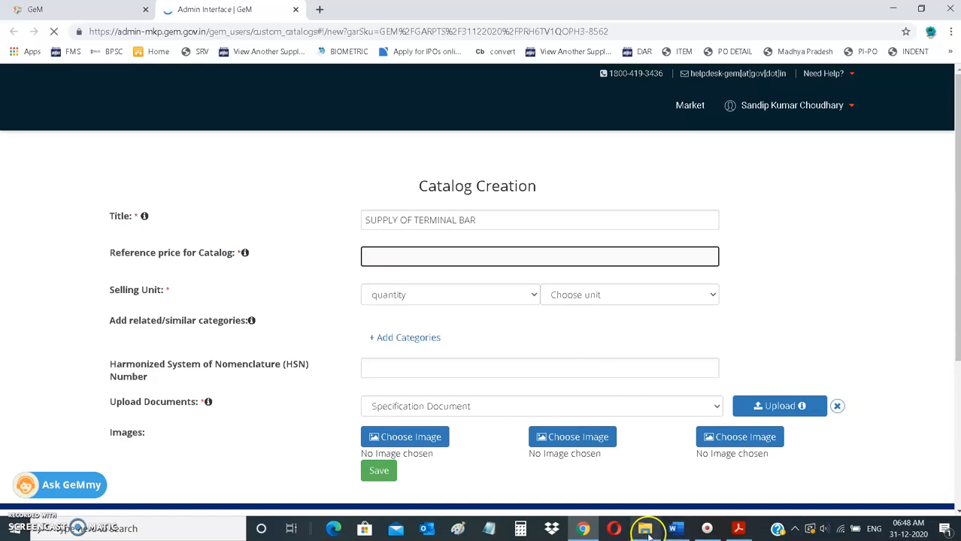
left_click(519, 530)
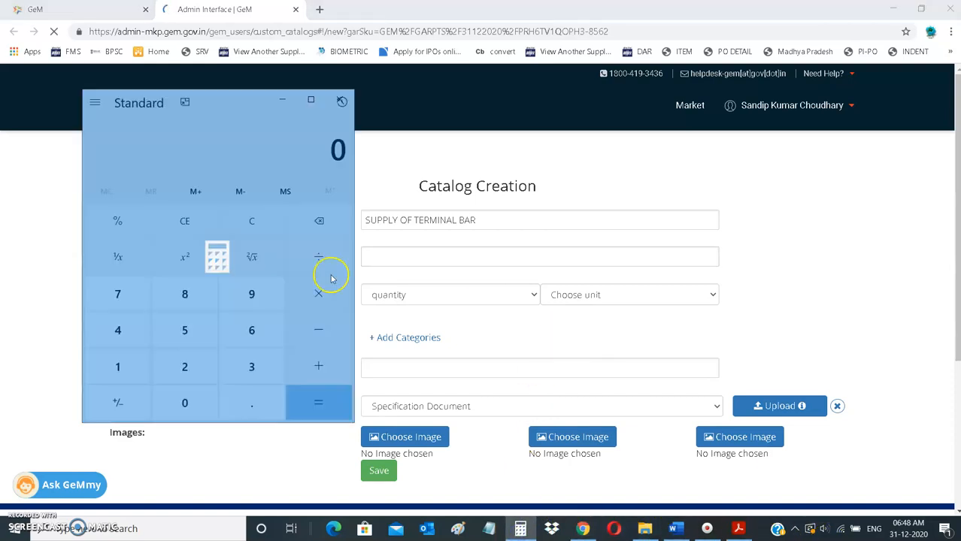
left_click_drag(236, 103, 366, 98)
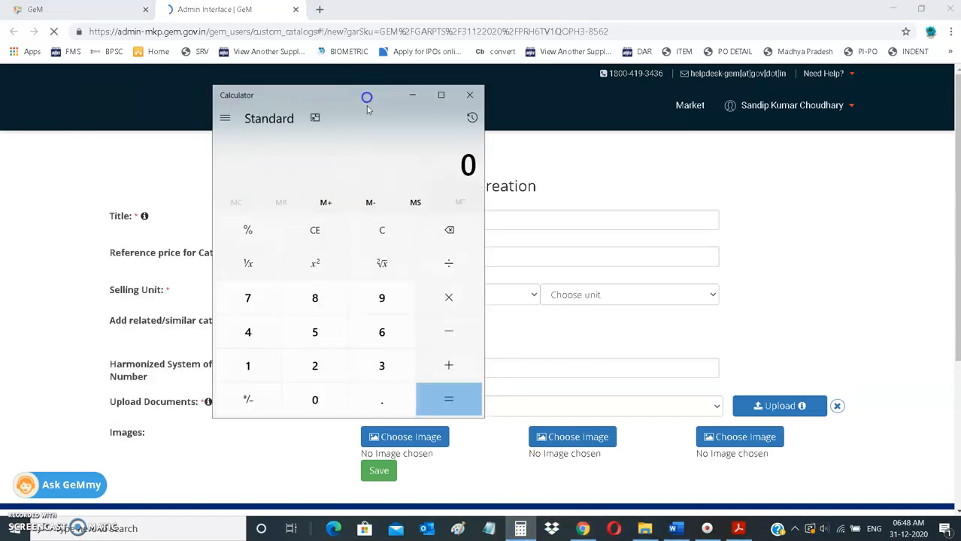
left_click(247, 365)
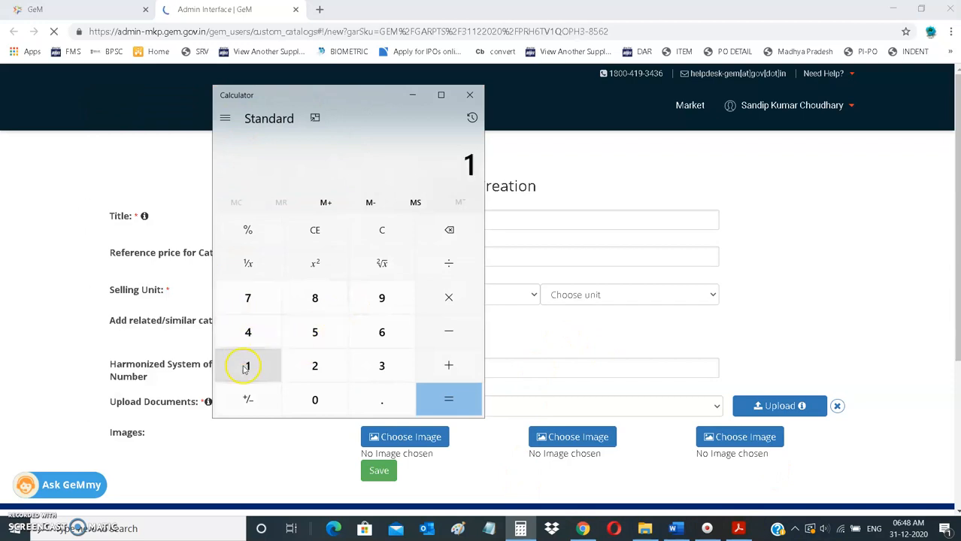
left_click(381, 239)
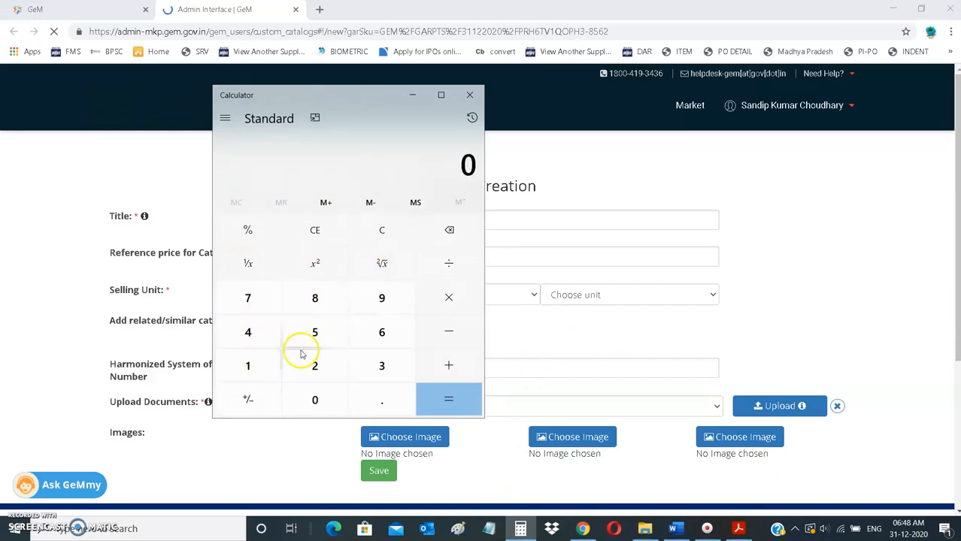
left_click(247, 365)
left_click(315, 399)
left_click(315, 399)
left_click(315, 399)
left_click(315, 399)
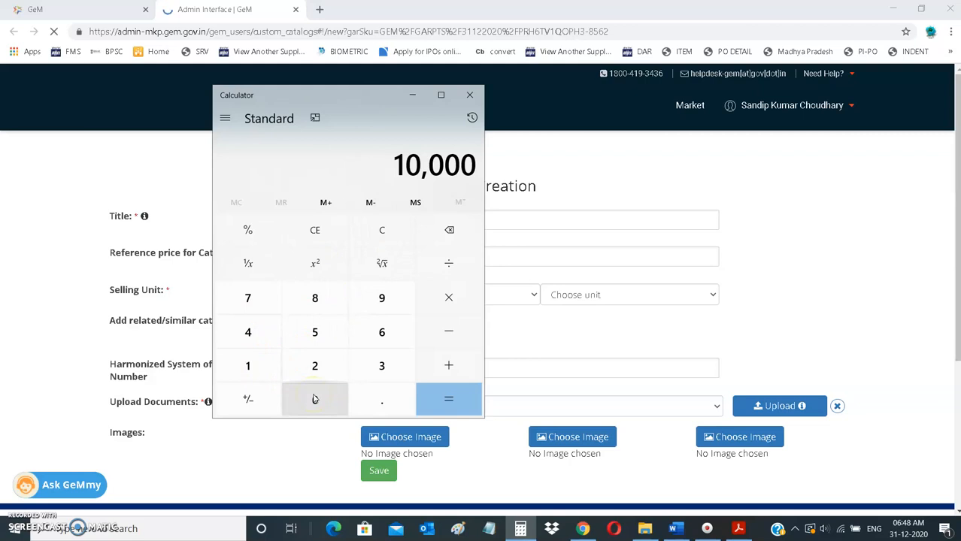
left_click(315, 399)
left_click(315, 402)
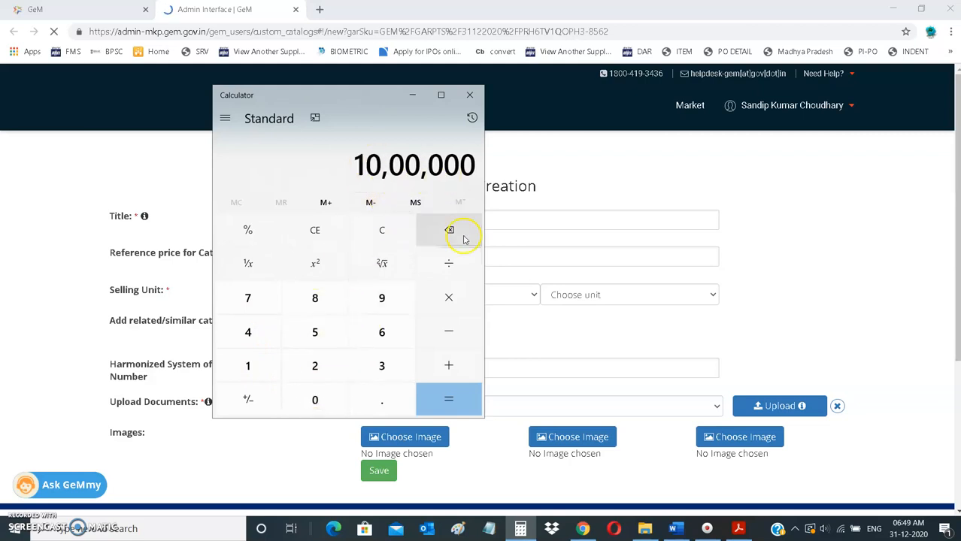
left_click(448, 262)
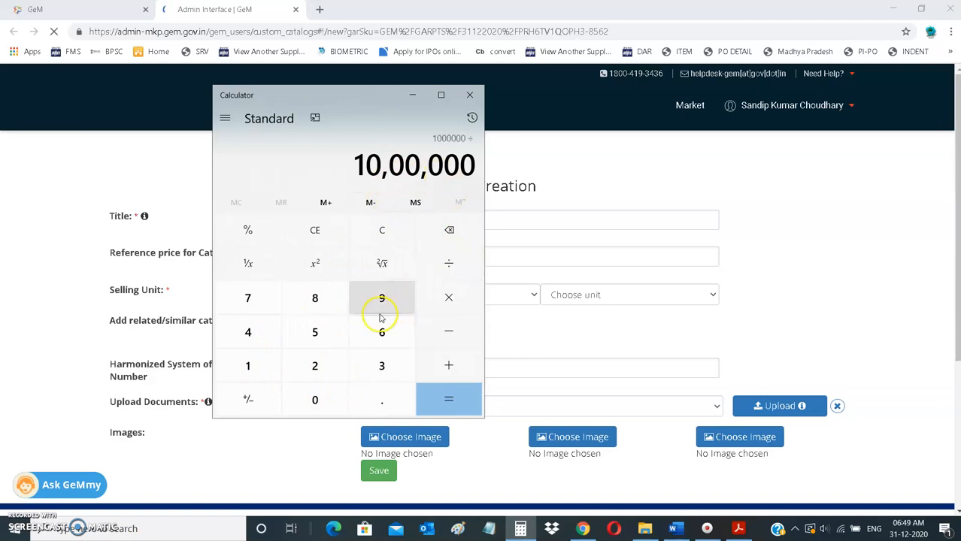
left_click(315, 365)
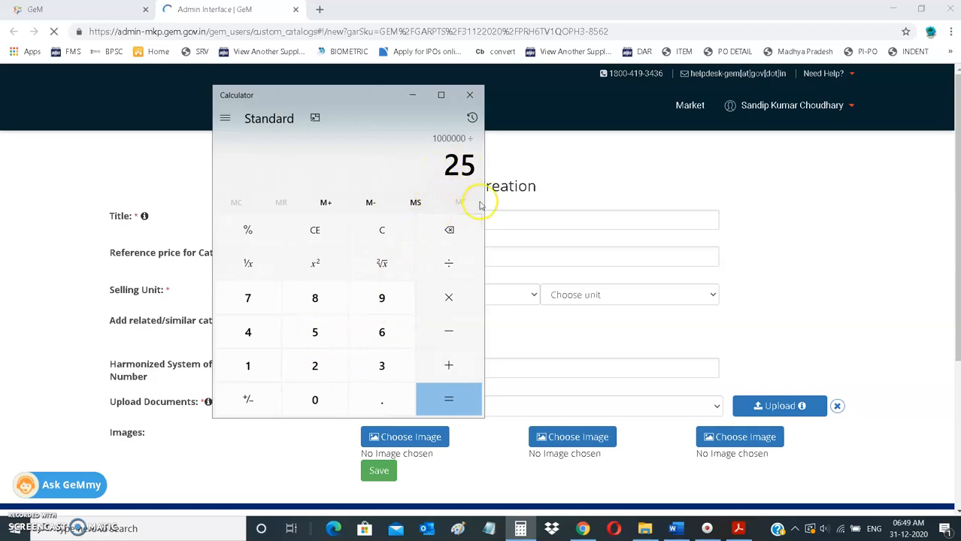
left_click(445, 401)
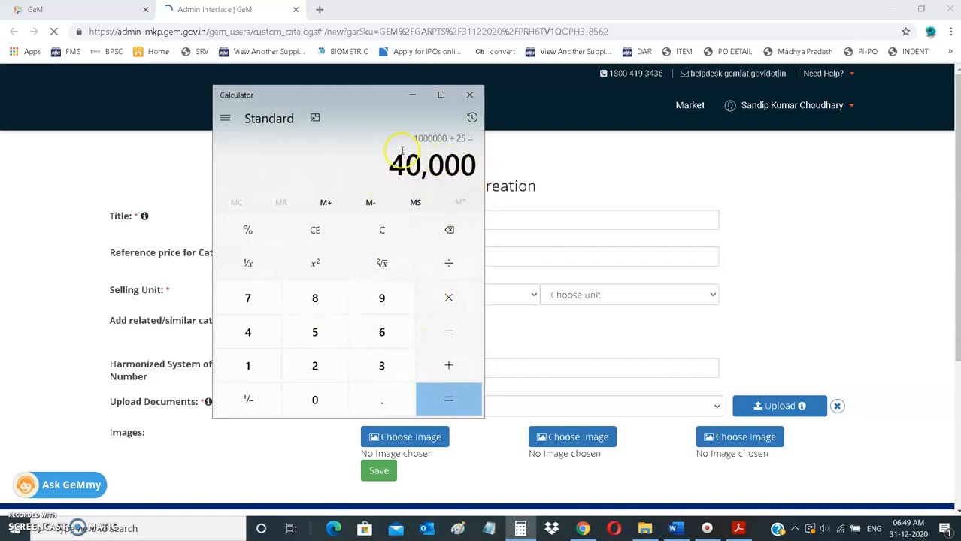
Step: Multiply the calculated base price by 1.18
left_click(446, 298)
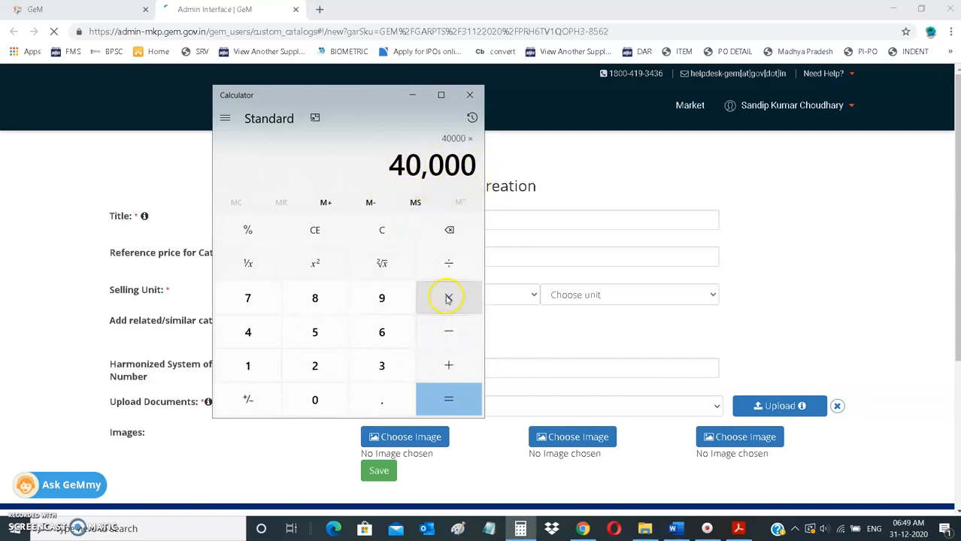
left_click(247, 368)
left_click(384, 401)
left_click(259, 372)
left_click(315, 308)
left_click(433, 402)
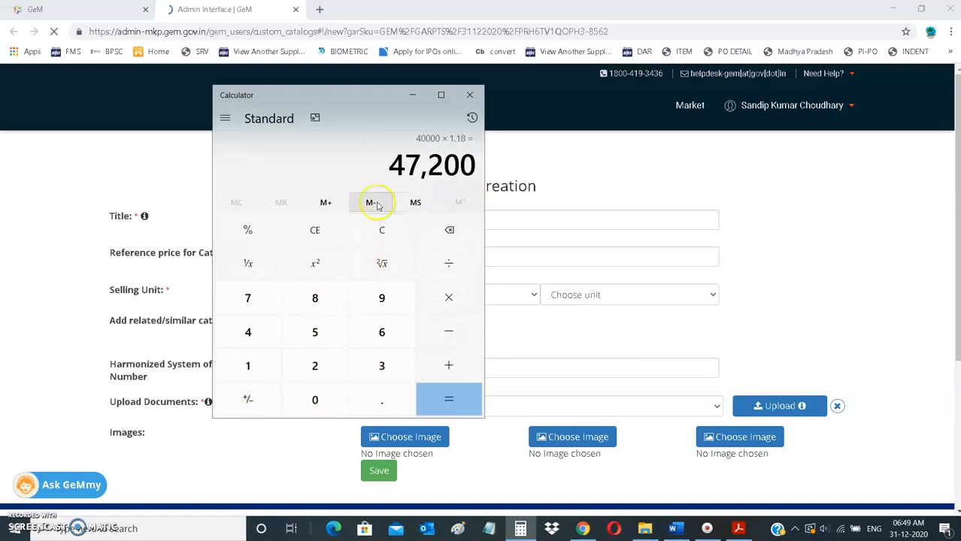
Step: Return to the catalog form and set the reference price for the catalog to 47200
left_click(410, 95)
left_click(416, 255)
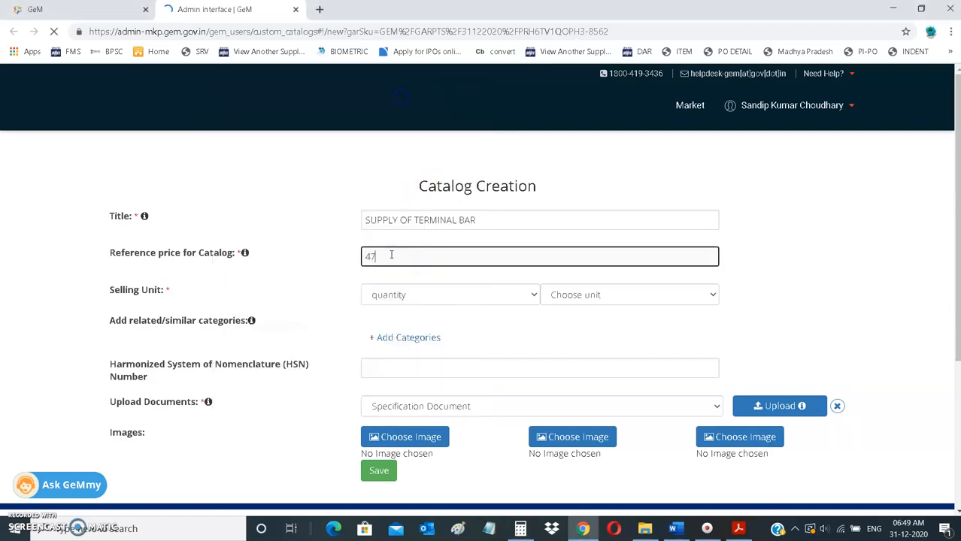
left_click(520, 528)
left_click(443, 252)
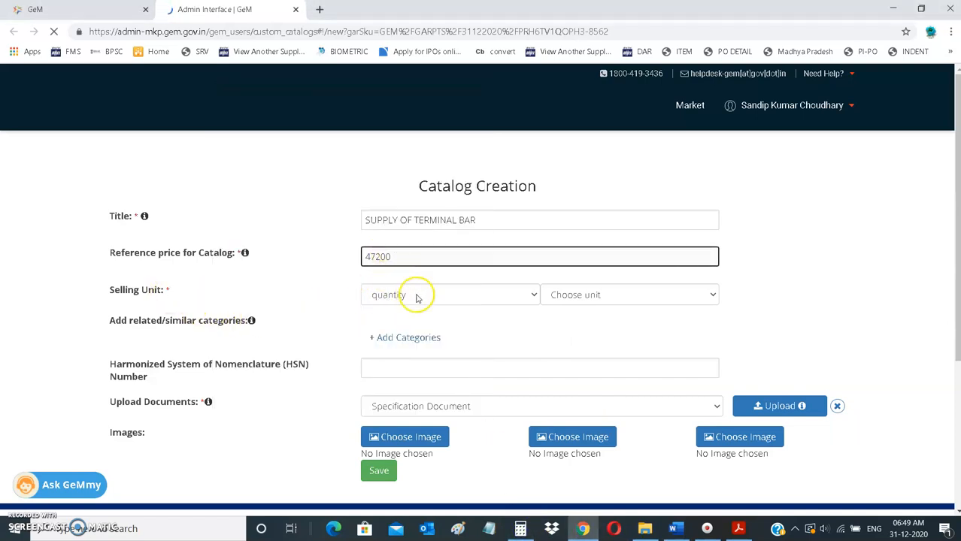
Step: Set the selling unit of the catalog to Set, keeping quantity as the measure
left_click(593, 296)
scroll(583, 181, "down", 1)
scroll(581, 170, "up", 1)
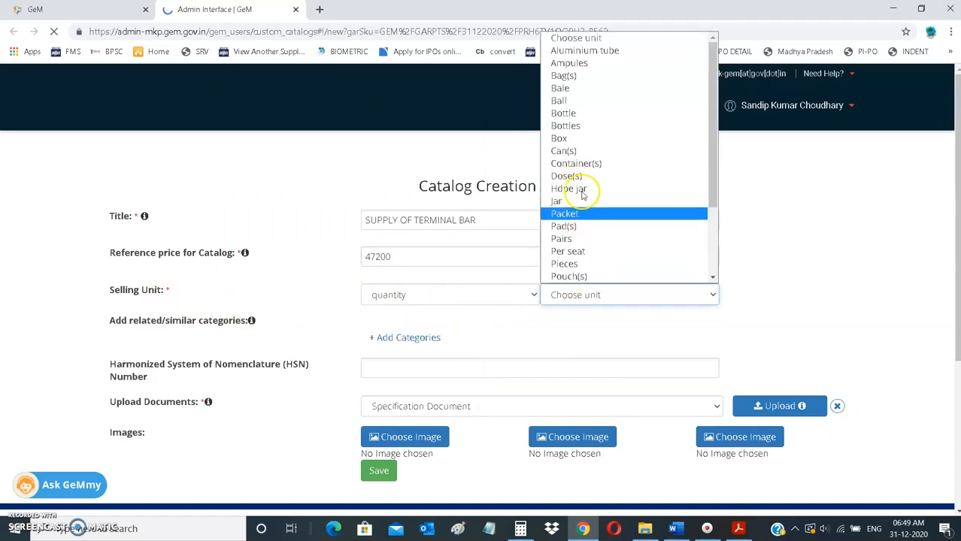
left_click_drag(711, 108, 712, 182)
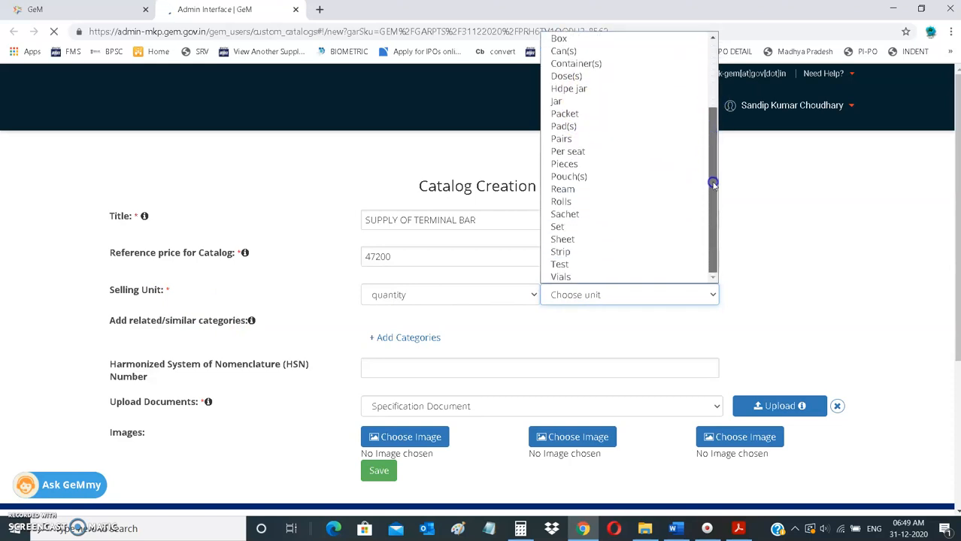
left_click(560, 228)
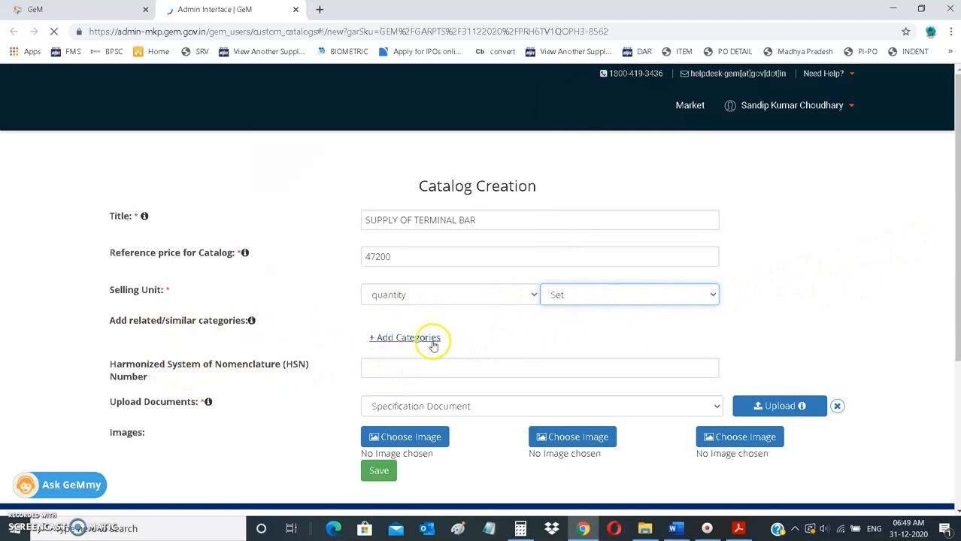
Step: Upload PrintPDF.pdf from the Documents folder as the specification document of the catalog
scroll(433, 345, "down", 3)
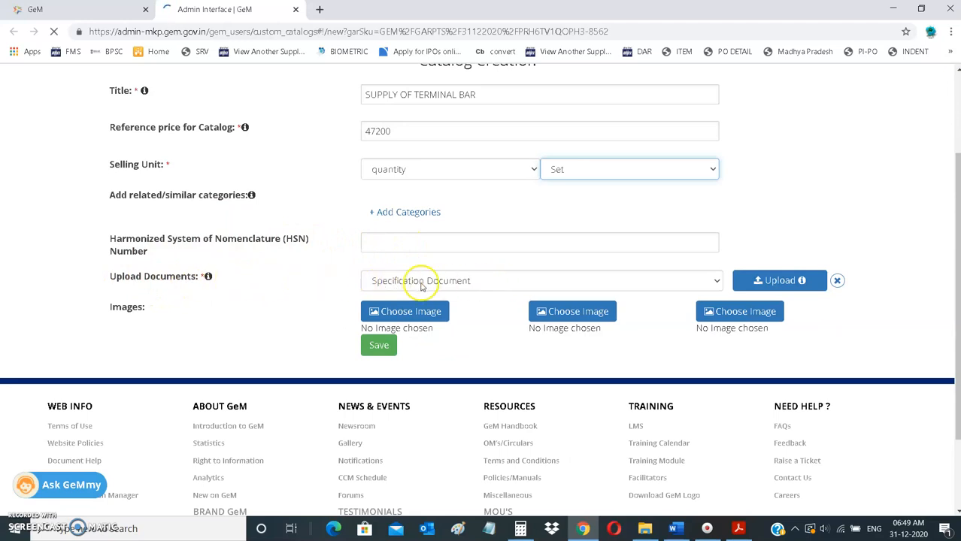
left_click(770, 280)
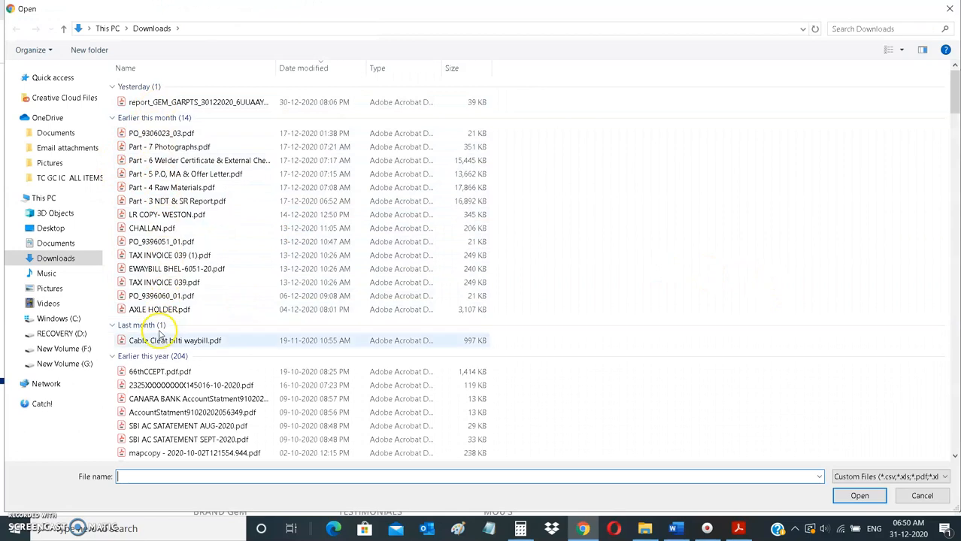
scroll(178, 385, "down", 5)
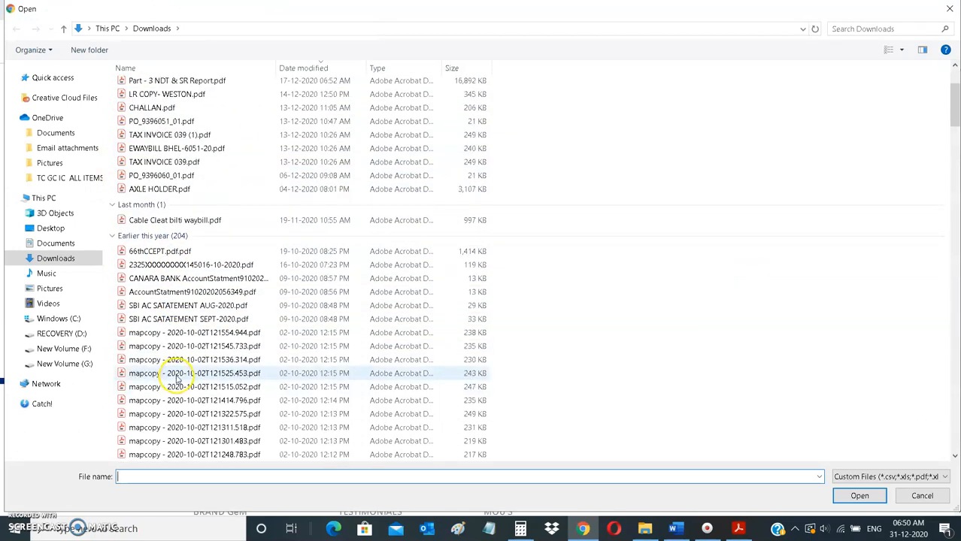
scroll(173, 360, "up", 5)
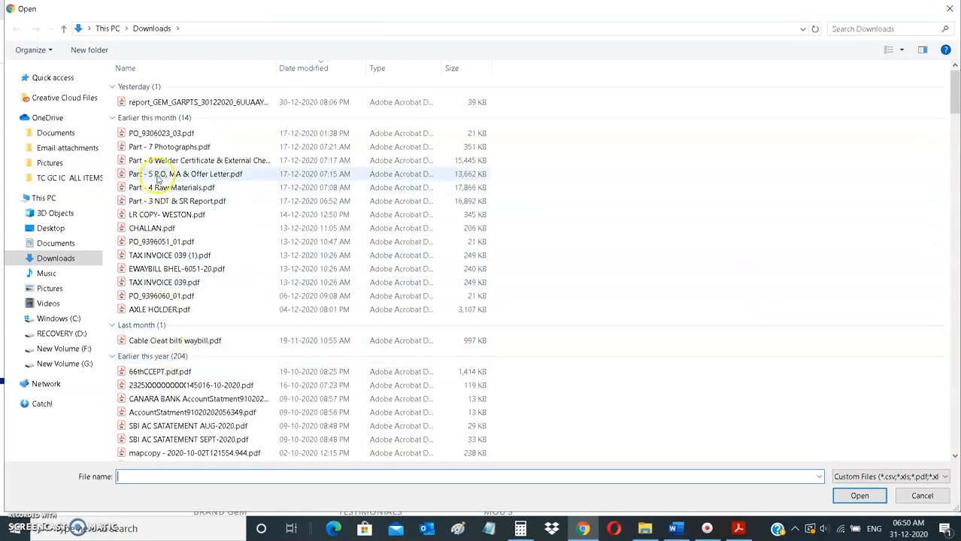
left_click(52, 245)
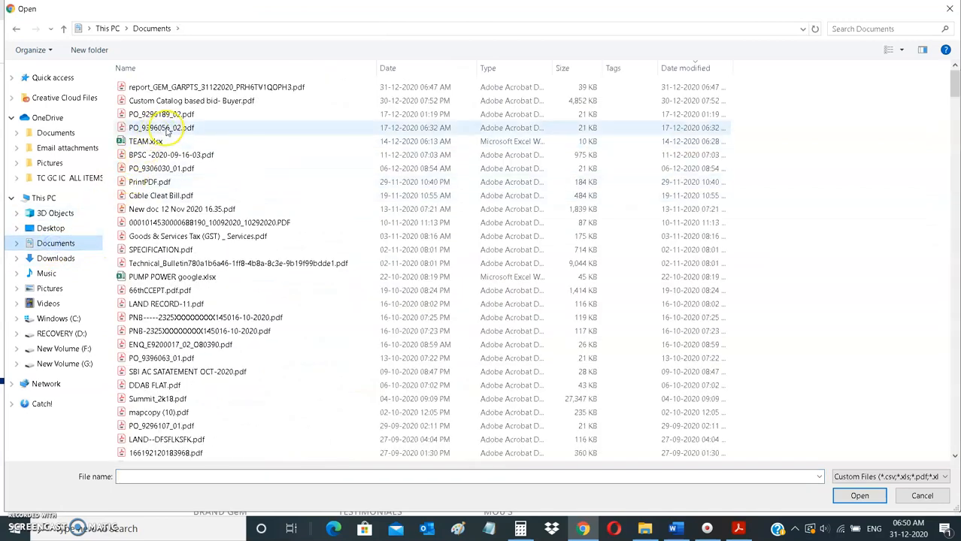
scroll(197, 300, "down", 10)
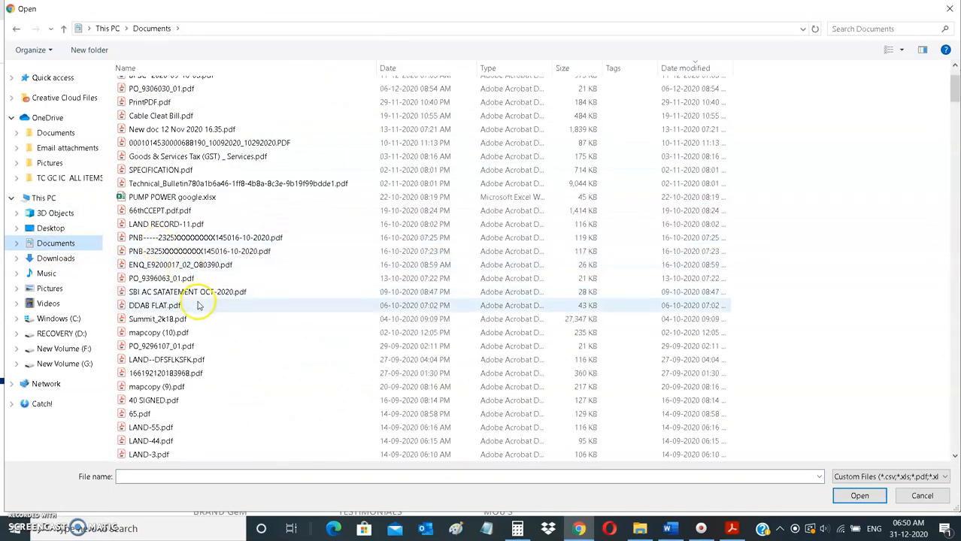
scroll(194, 306, "up", 10)
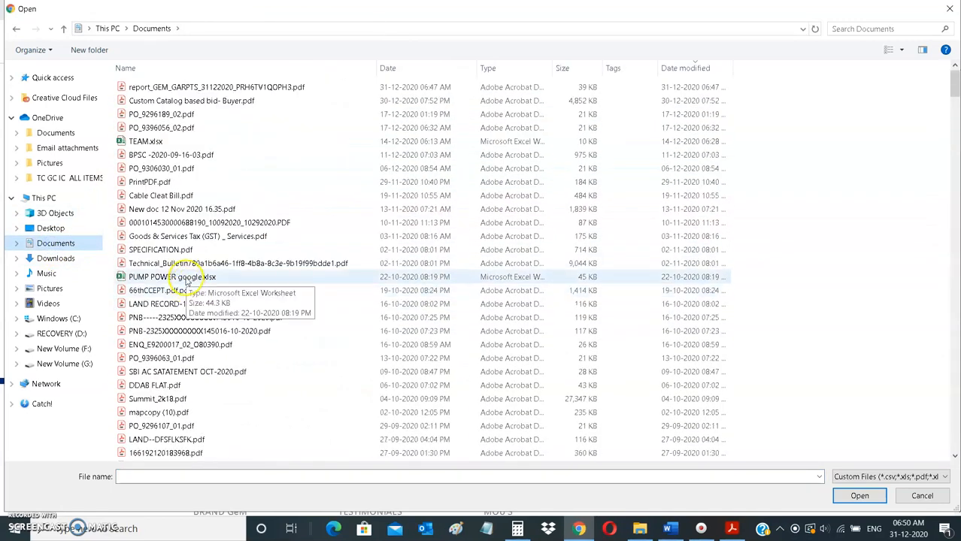
left_click(161, 183)
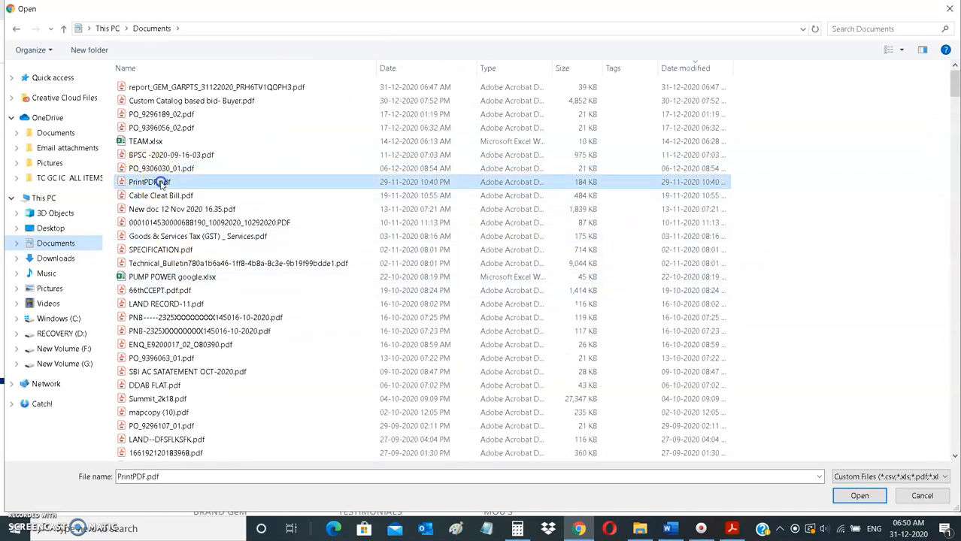
left_click(862, 496)
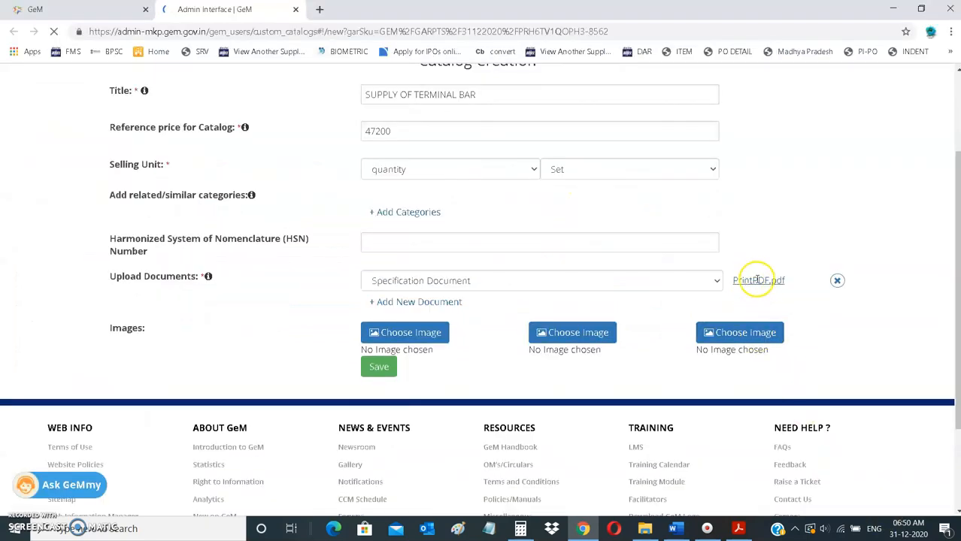
Step: Leave the optional catalog images empty and save the catalog
left_click_drag(125, 333, 247, 342)
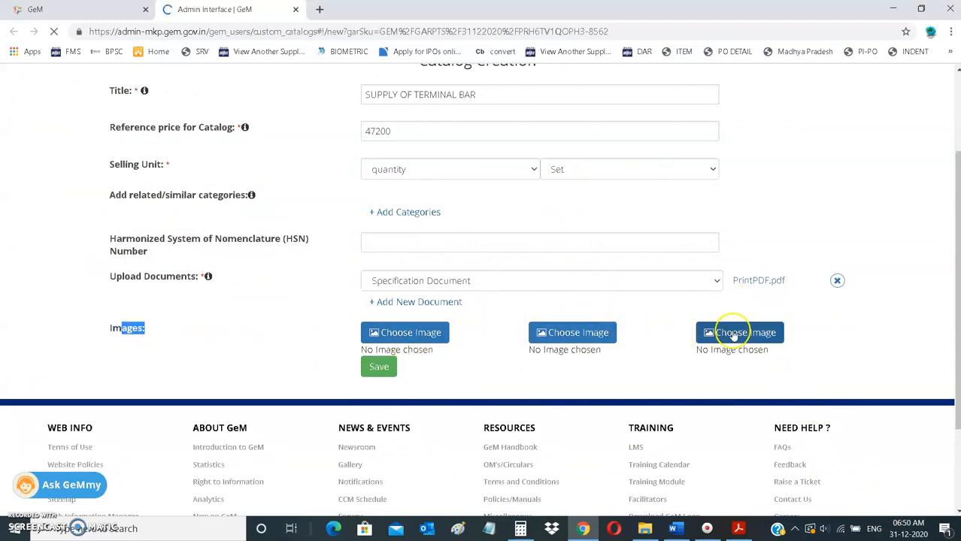
left_click(819, 320)
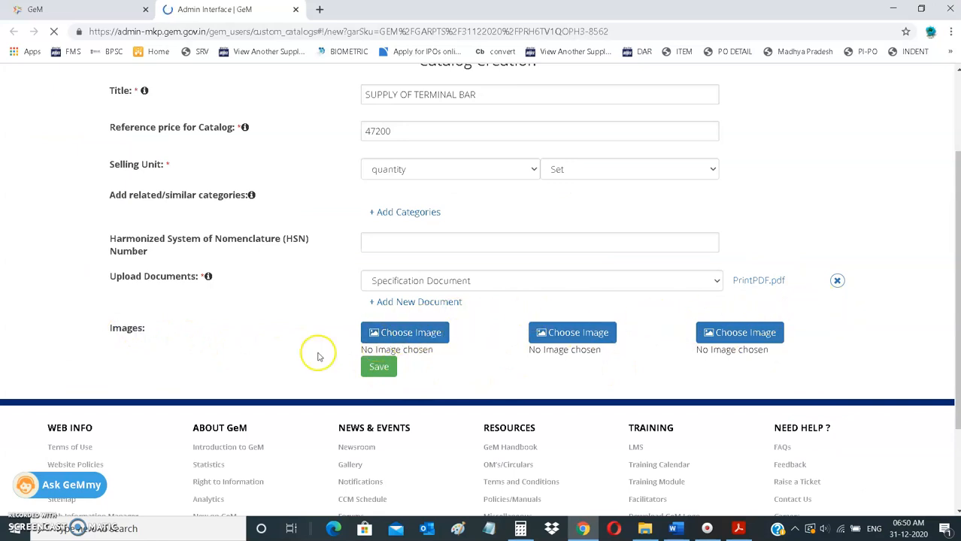
left_click(378, 367)
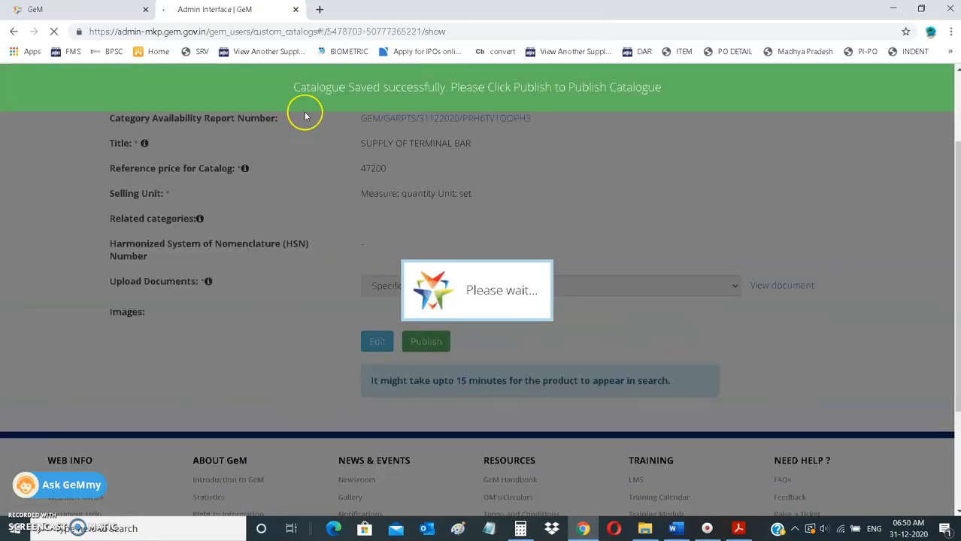
Step: Review the catalog preview for SUPPLY OF TERMINAL BAR and publish the catalog
scroll(399, 167, "up", 2)
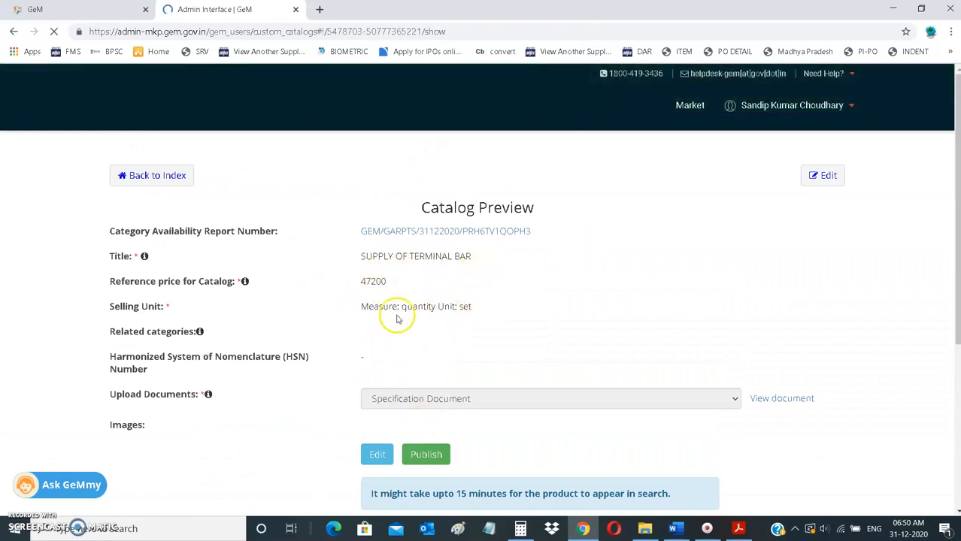
left_click(427, 454)
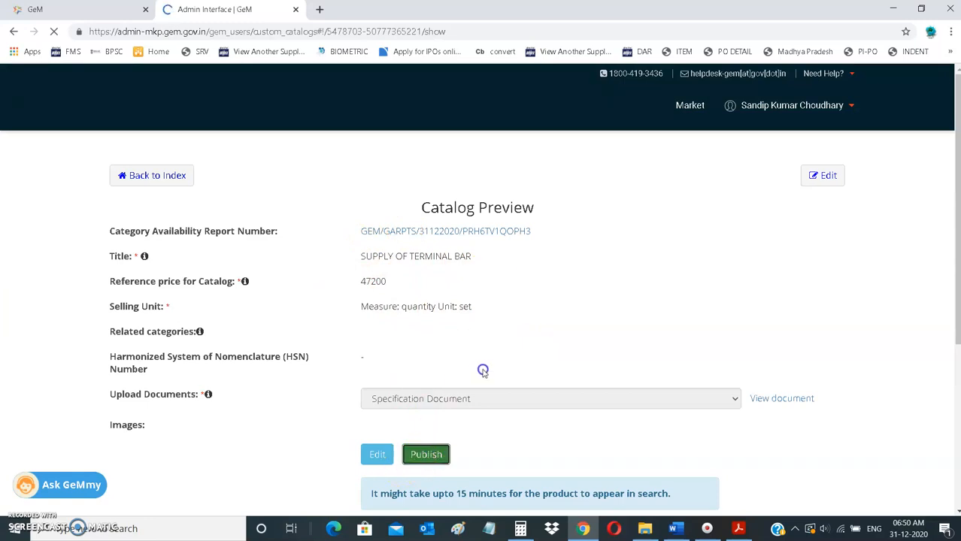
scroll(317, 326, "down", 3)
scroll(317, 326, "up", 3)
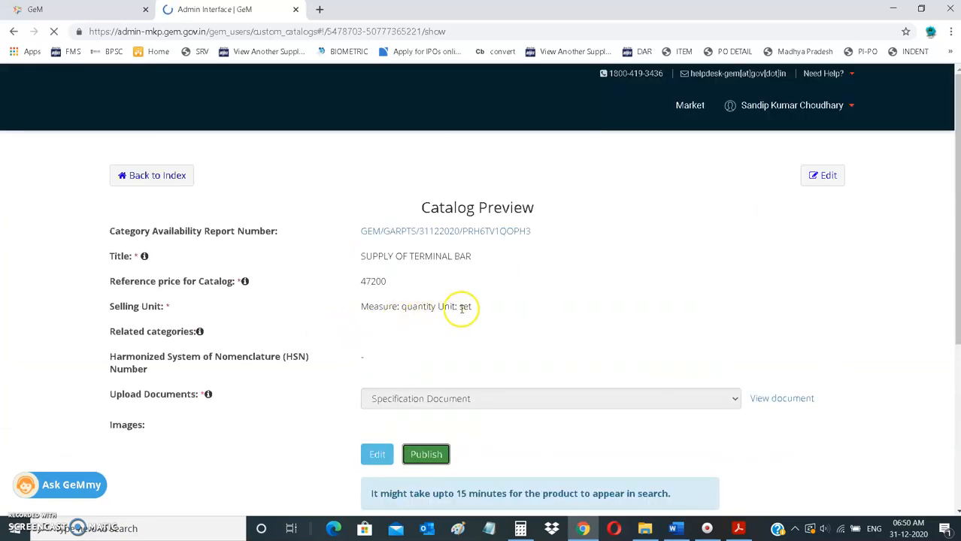
left_click(426, 453)
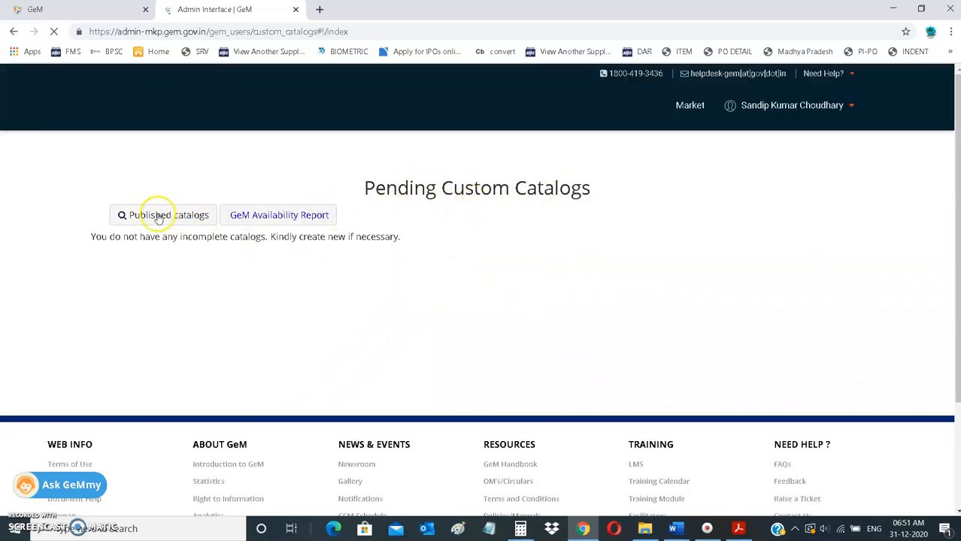
Step: Look over the pending custom catalogs page and return to the GeM dashboard
scroll(342, 406, "down", 2)
scroll(341, 404, "up", 2)
scroll(327, 383, "down", 2)
scroll(421, 384, "up", 2)
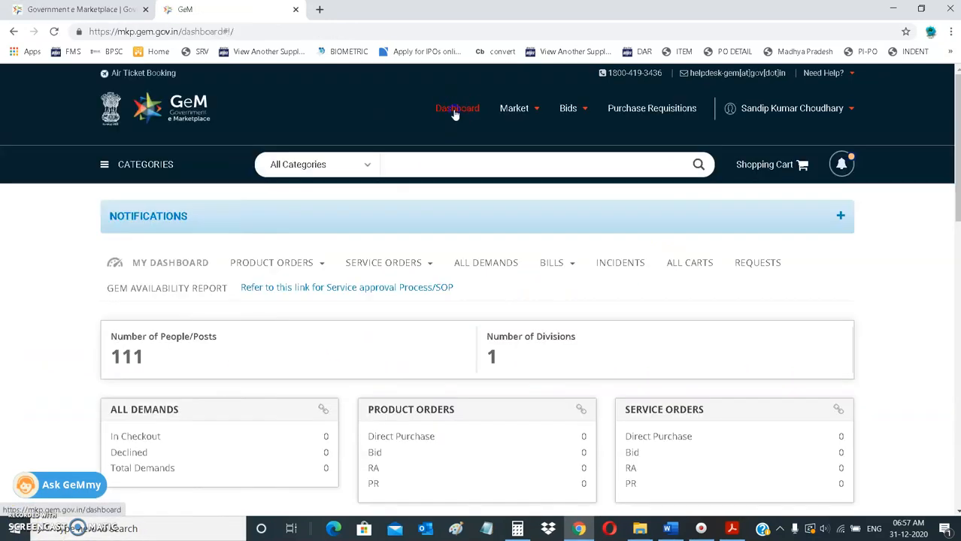
left_click(454, 110)
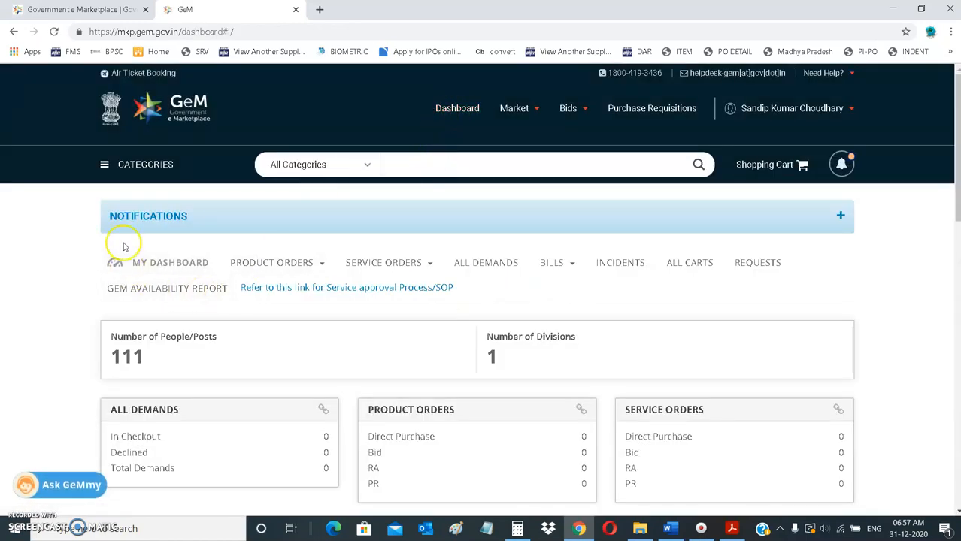
Step: Find the TERMINAL BAR report in the GeM availability reports and choose to use its created catalog
left_click(150, 287)
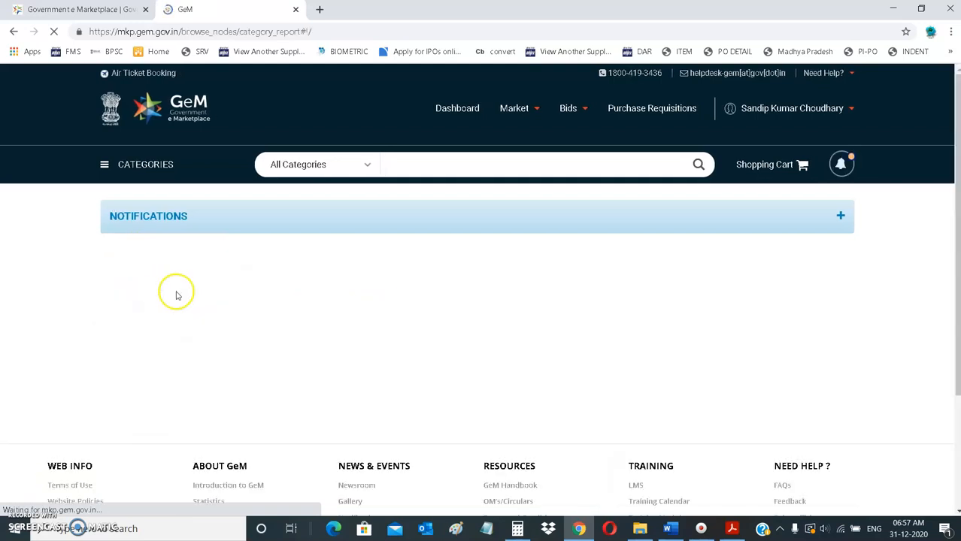
scroll(451, 322, "down", 3)
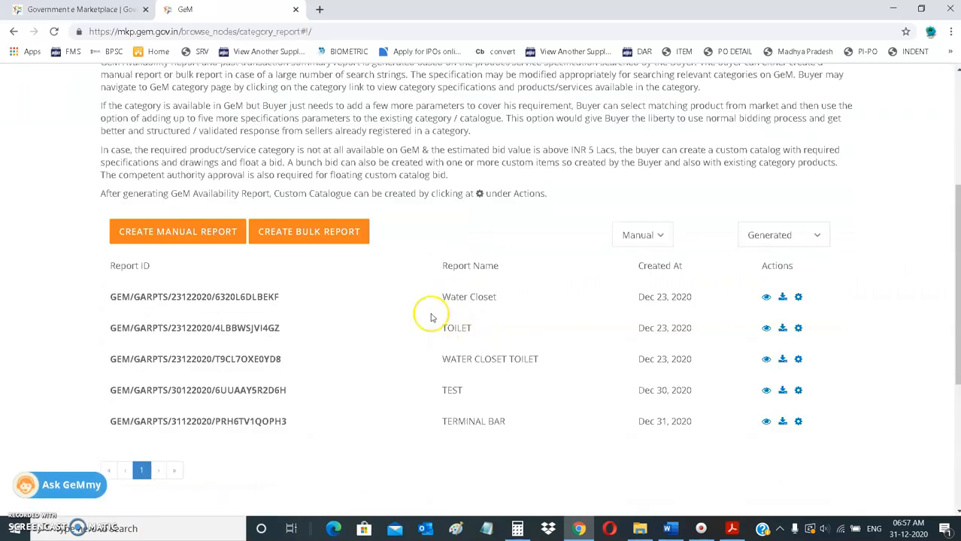
left_click_drag(457, 421, 563, 423)
left_click(665, 430)
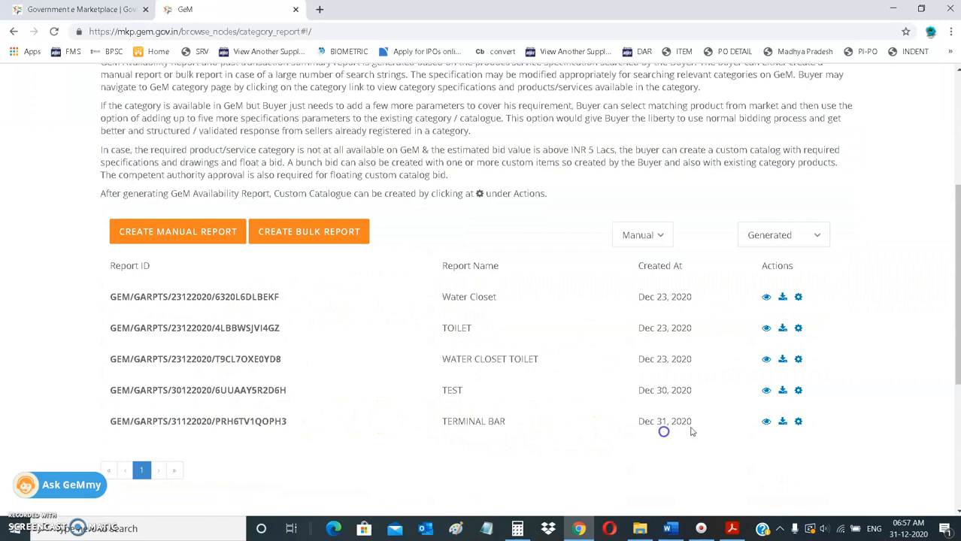
left_click(799, 425)
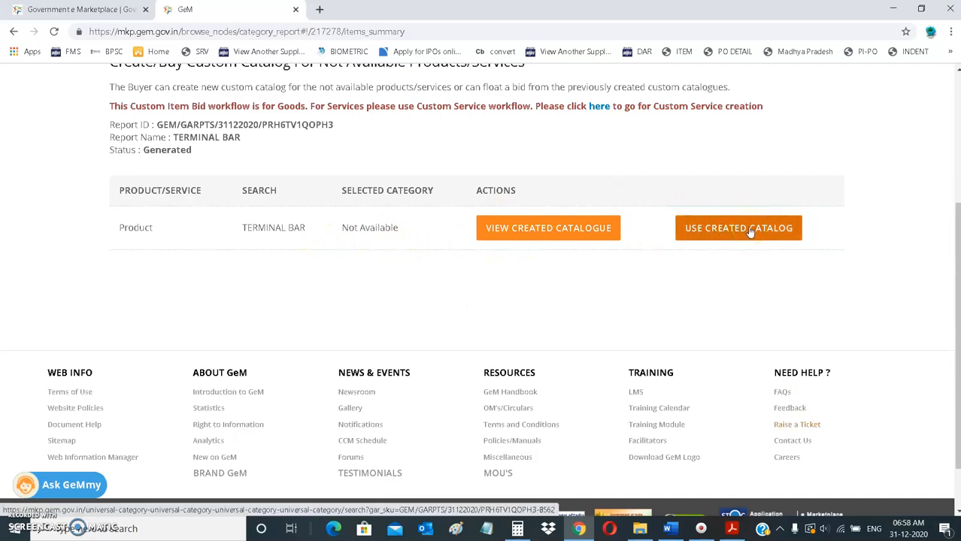
left_click(707, 229)
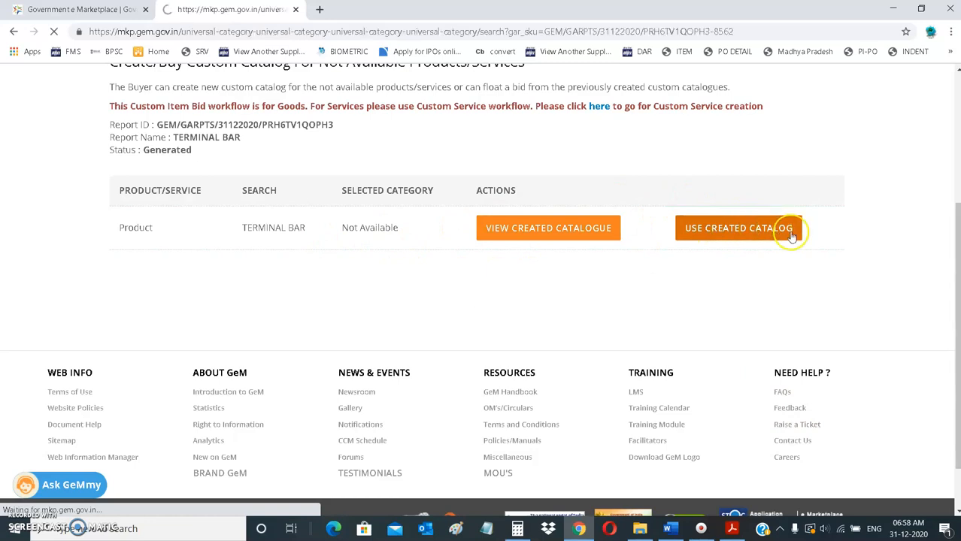
Step: Review the SUPPLY OF TERMINAL BAR listing and its price, and start adding it to the cart
scroll(336, 315, "down", 3)
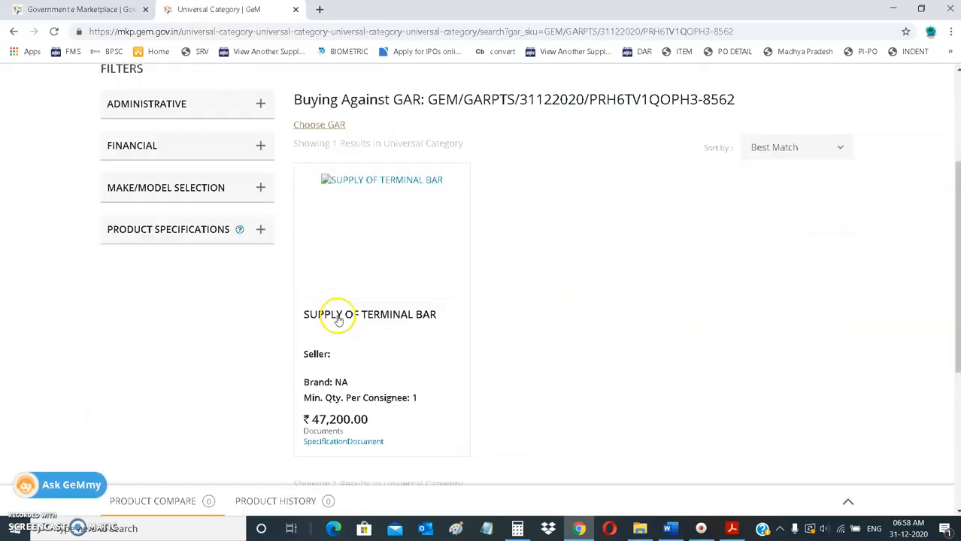
scroll(343, 311, "up", 2)
scroll(357, 376, "down", 2)
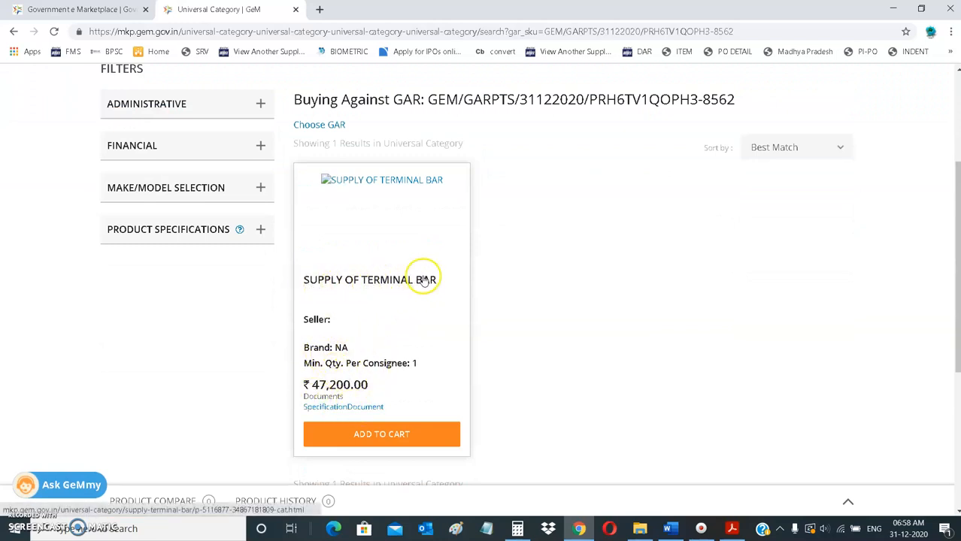
left_click_drag(370, 388, 301, 385)
left_click(349, 390)
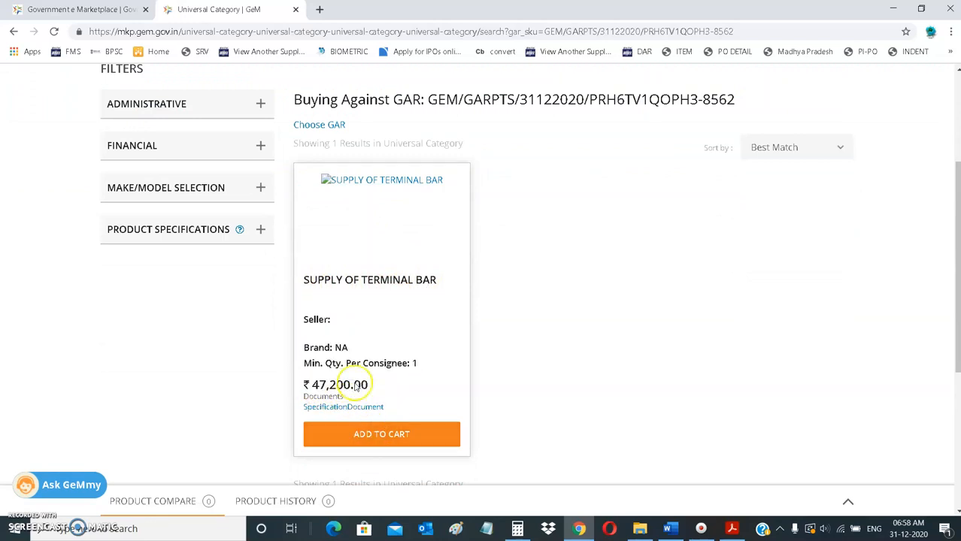
left_click(378, 437)
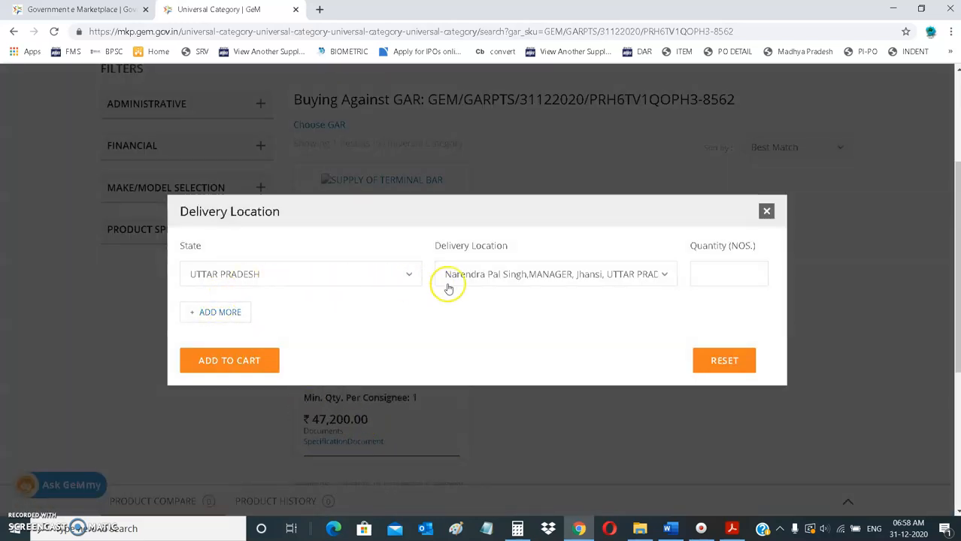
Step: Select UTTAR PRADESH as the state and the intended SR ENGINEER consignee in Jhansi as the delivery location
left_click(488, 275)
left_click(354, 275)
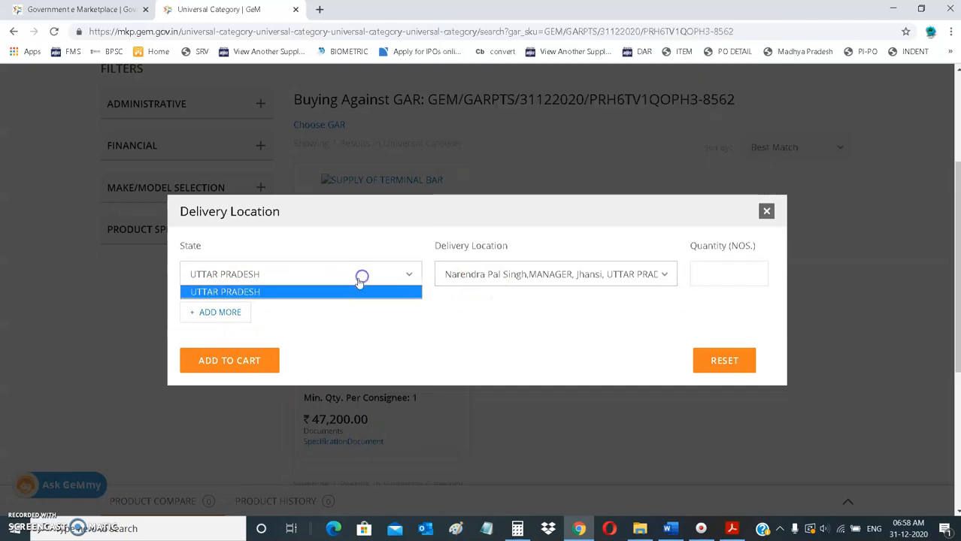
left_click(388, 291)
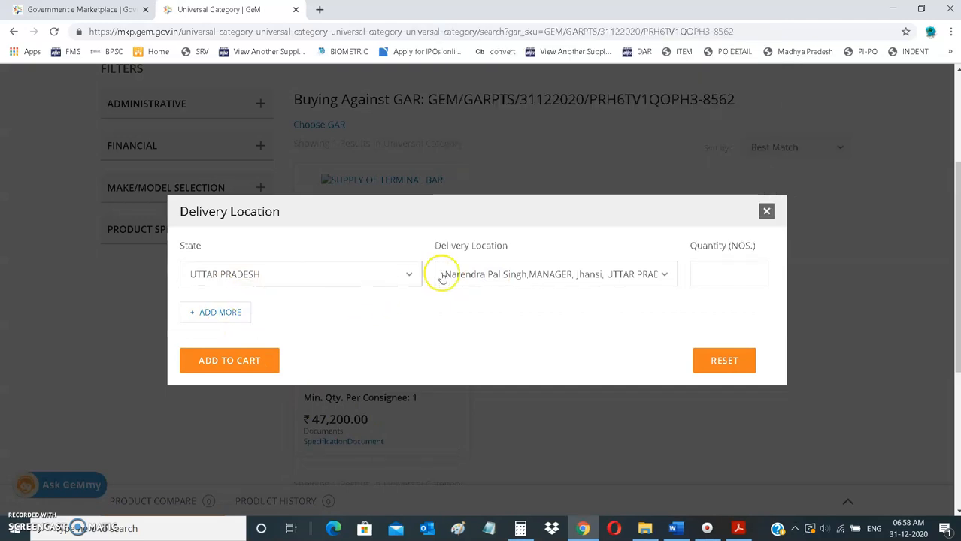
left_click(481, 274)
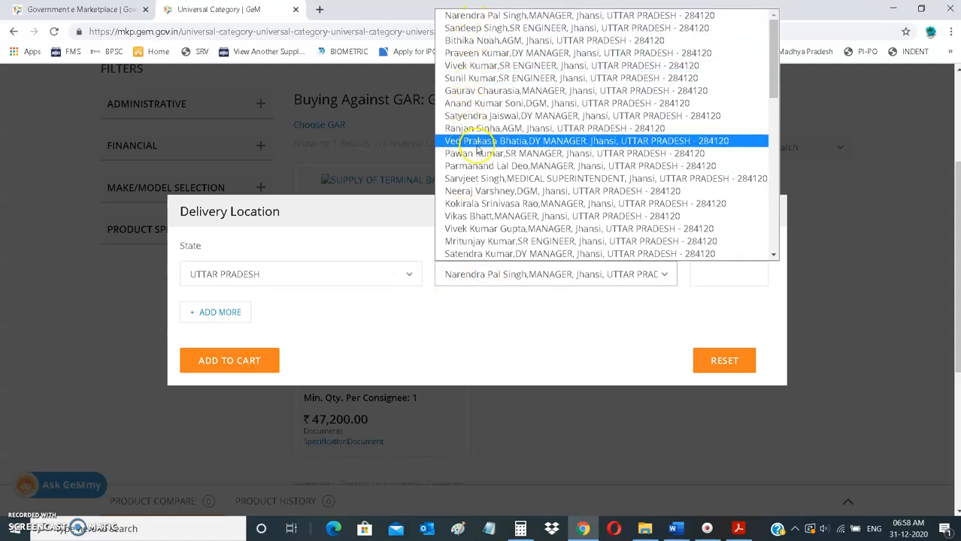
scroll(478, 148, "down", 3)
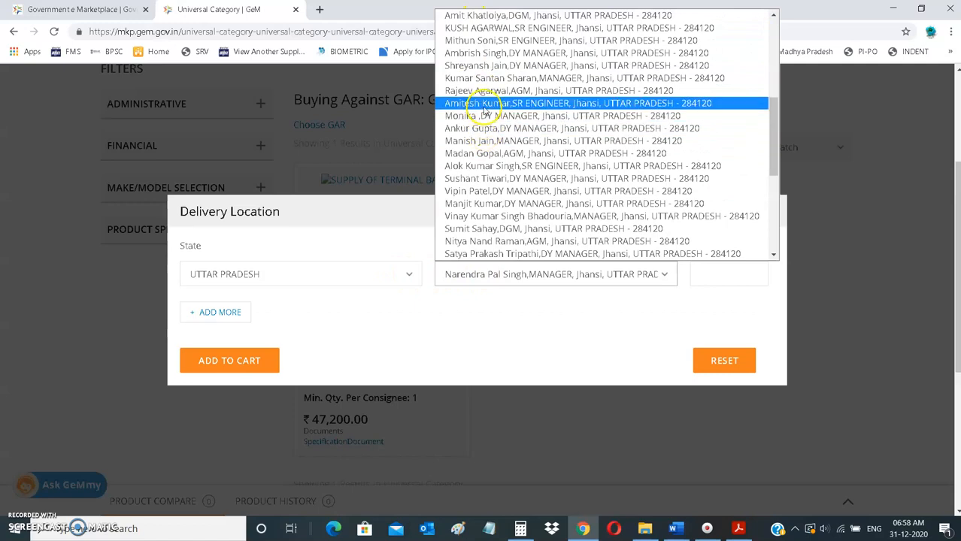
left_click(483, 106)
Step: Set the quantity to 25 and add SUPPLY OF TERMINAL BAR to the cart
left_click(710, 267)
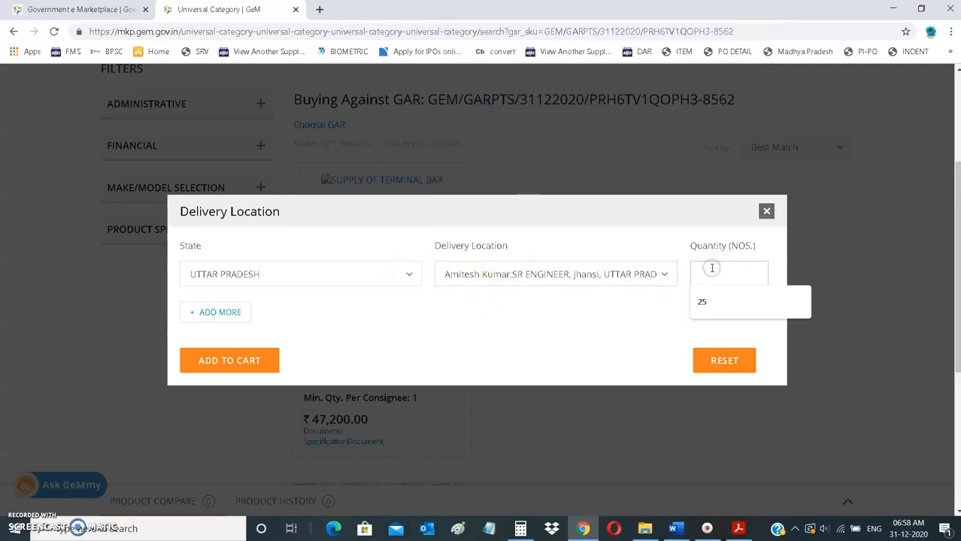
type("25")
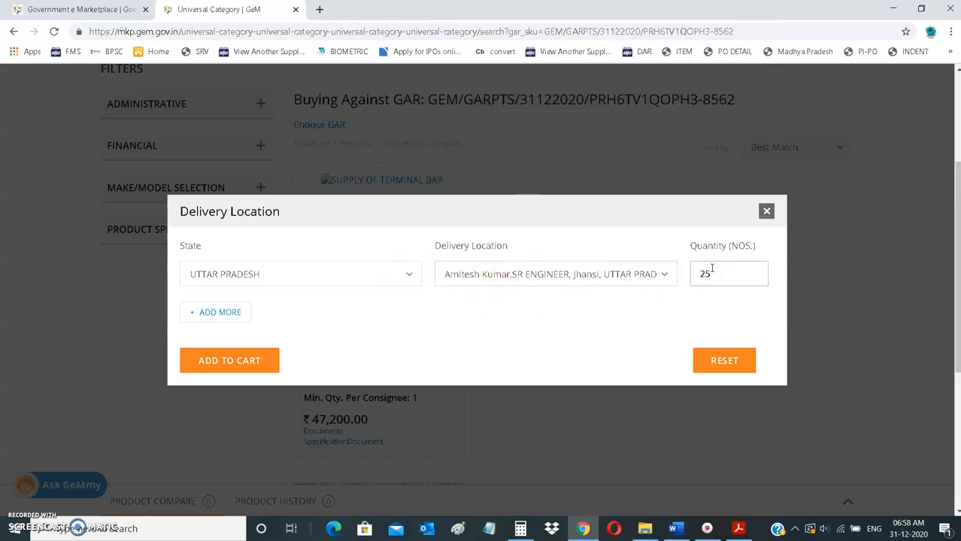
left_click(520, 530)
left_click(519, 530)
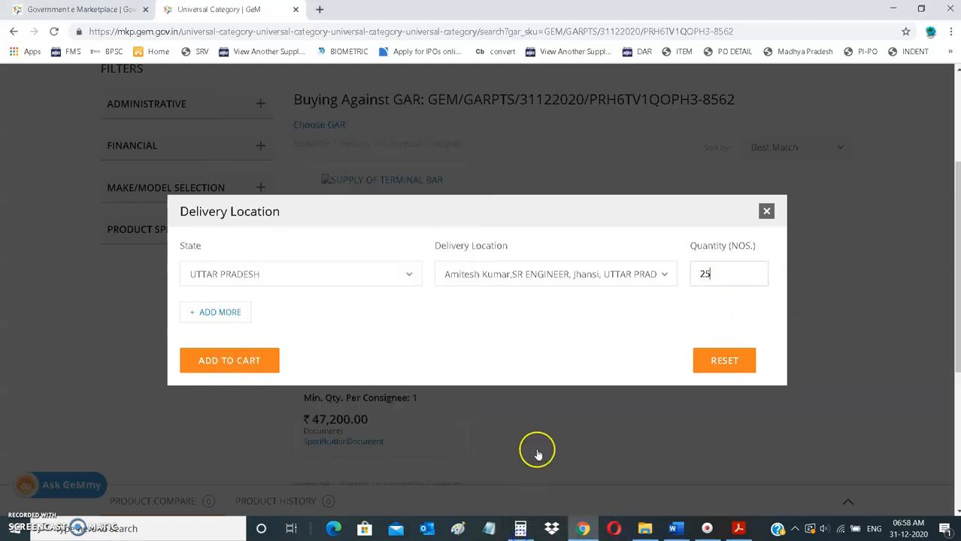
double_click(706, 273)
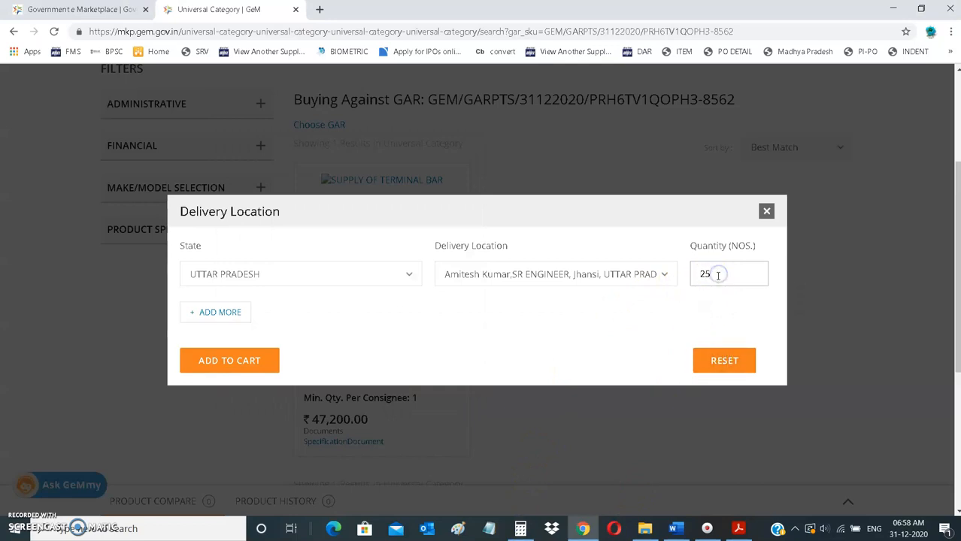
left_click(210, 362)
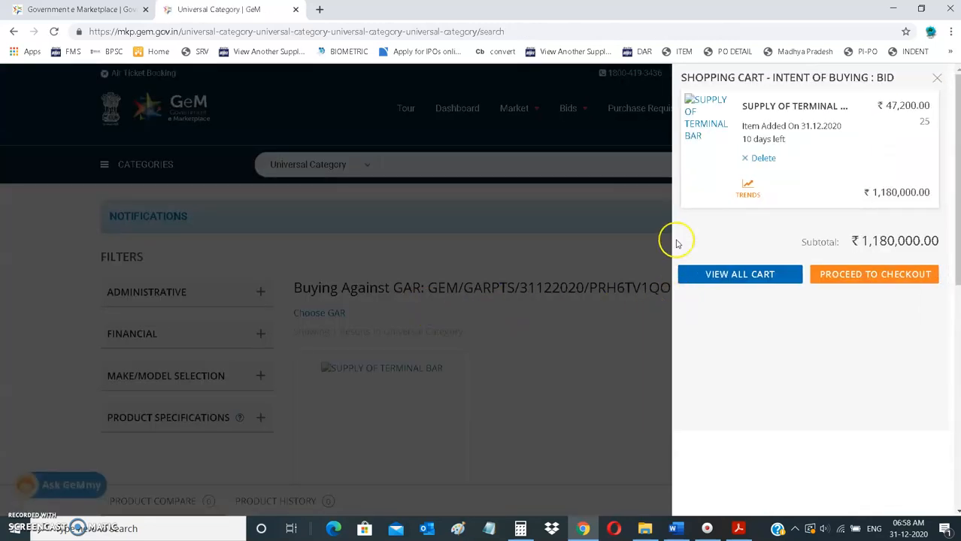
Step: Proceed to checkout for the bid and open the specification of SUPPLY OF TERMINAL BAR
left_click(869, 276)
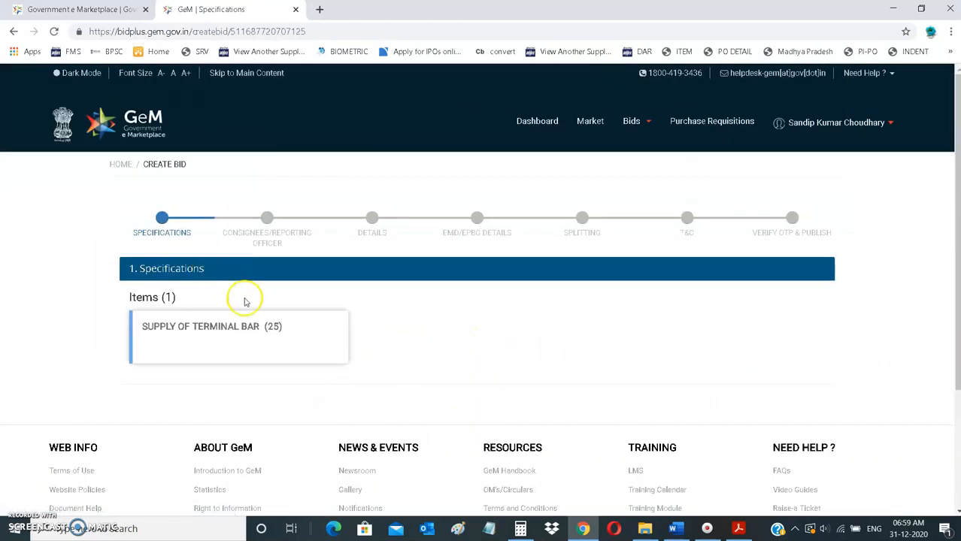
scroll(216, 302, "down", 2)
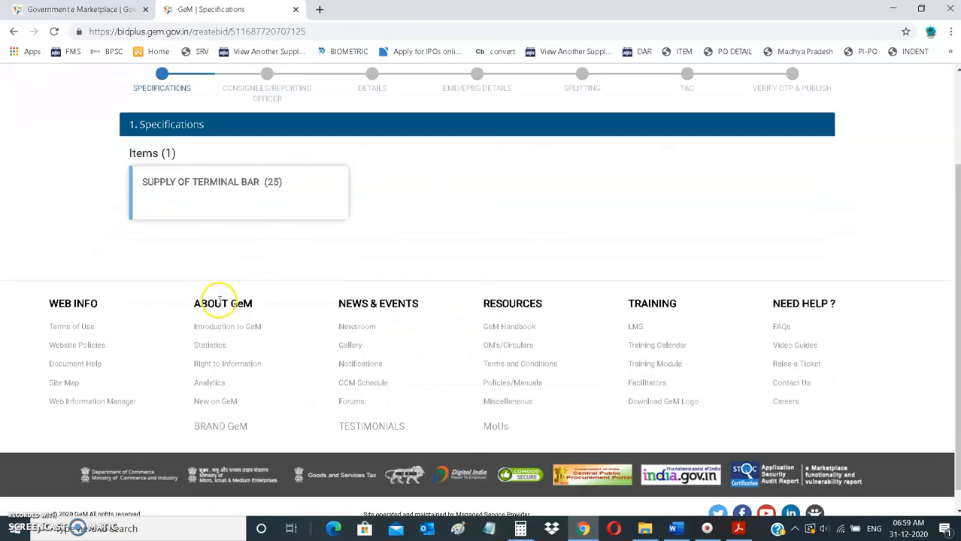
scroll(248, 231, "up", 2)
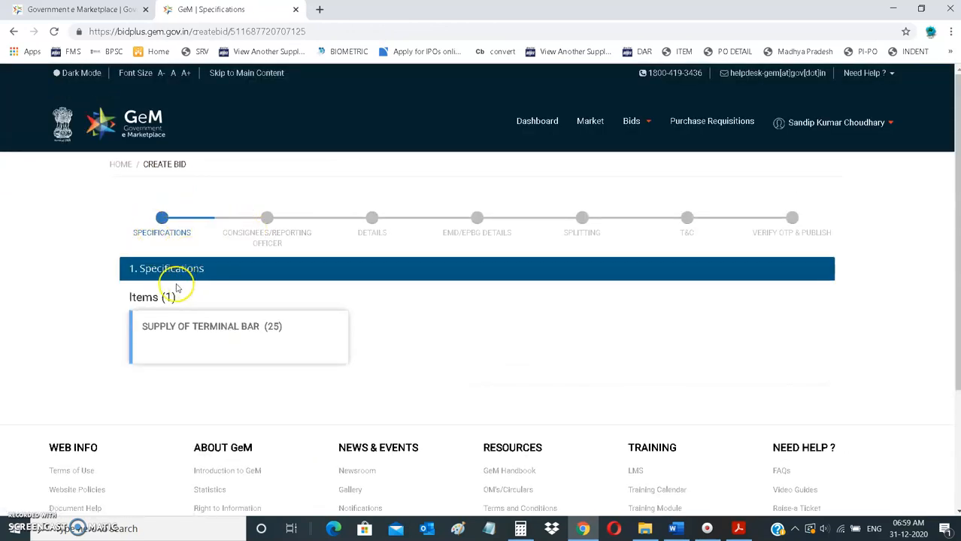
left_click(172, 329)
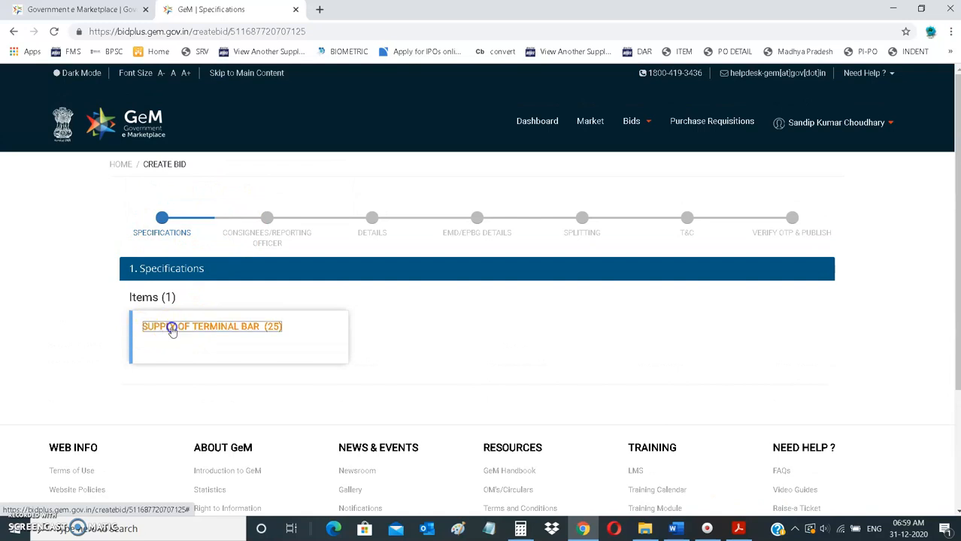
scroll(336, 368, "down", 2)
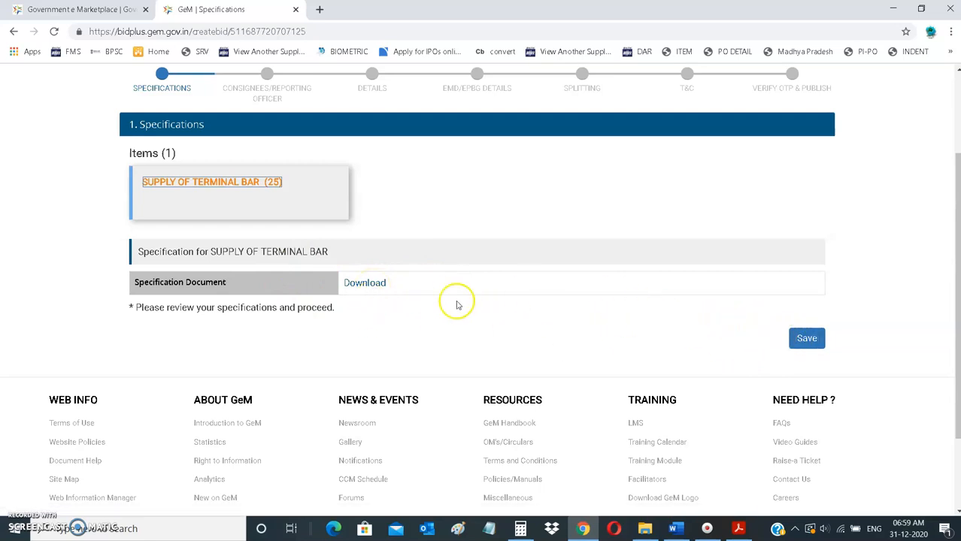
Step: Save the specification of SUPPLY OF TERMINAL BAR and continue to the Consignees/Reporting Officer stage
scroll(523, 351, "up", 2)
left_click(806, 482)
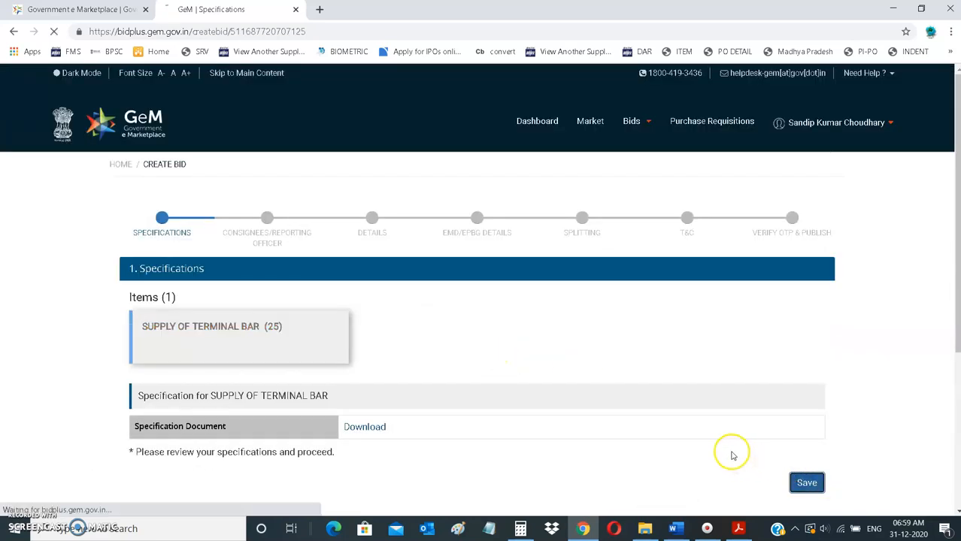
scroll(553, 429, "down", 1)
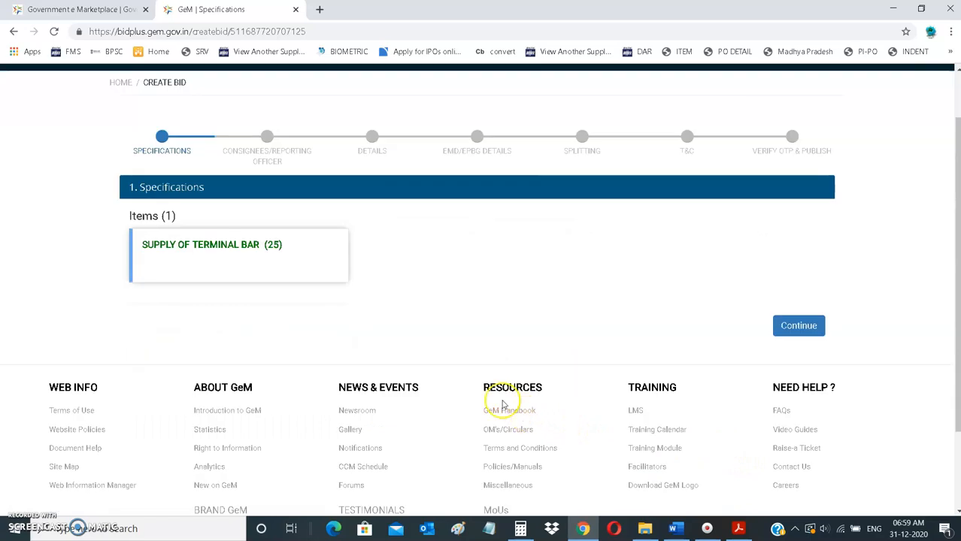
left_click(796, 327)
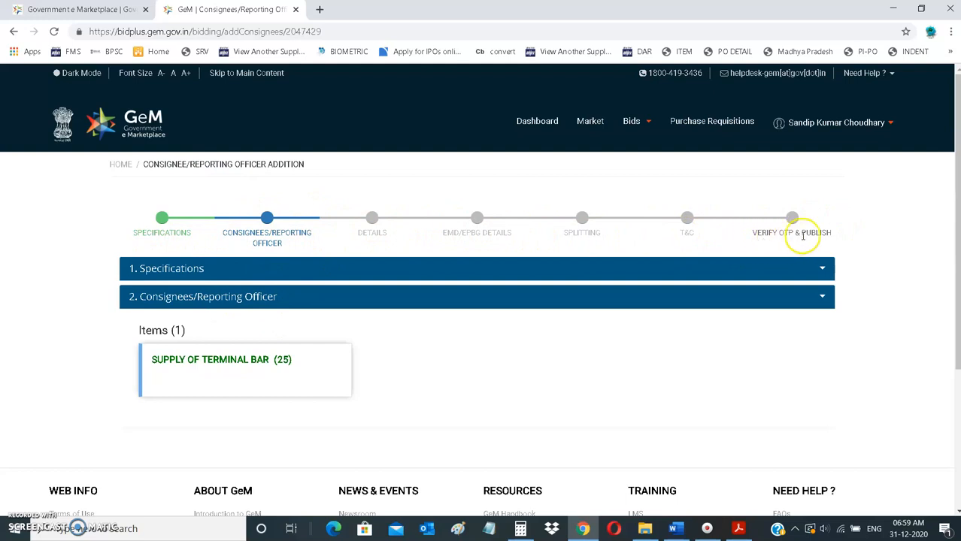
left_click_drag(833, 238, 166, 241)
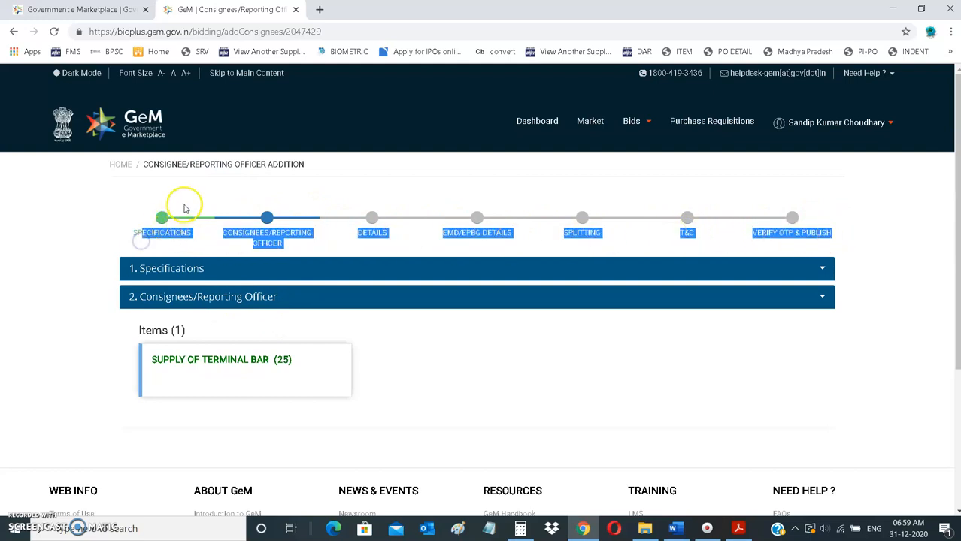
left_click(182, 203)
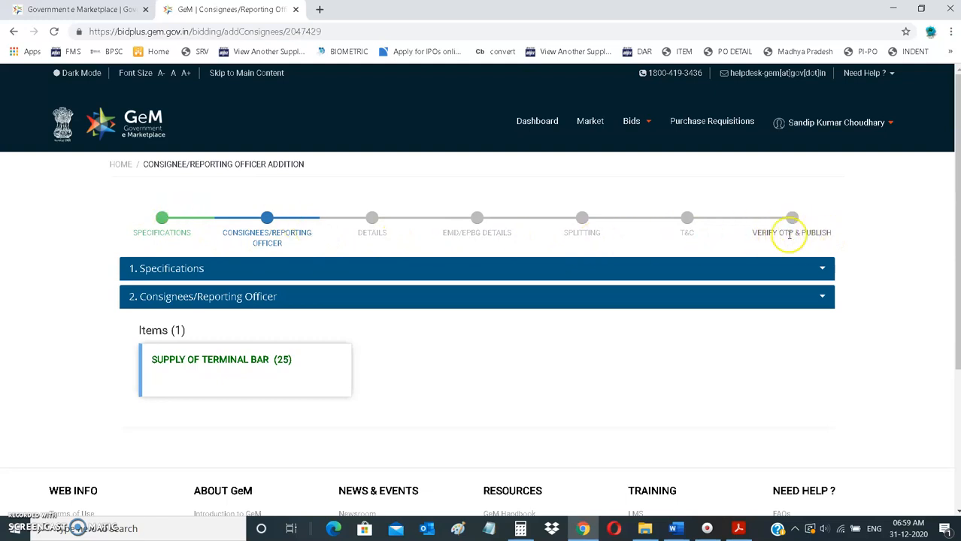
left_click_drag(853, 231, 712, 237)
left_click(706, 245)
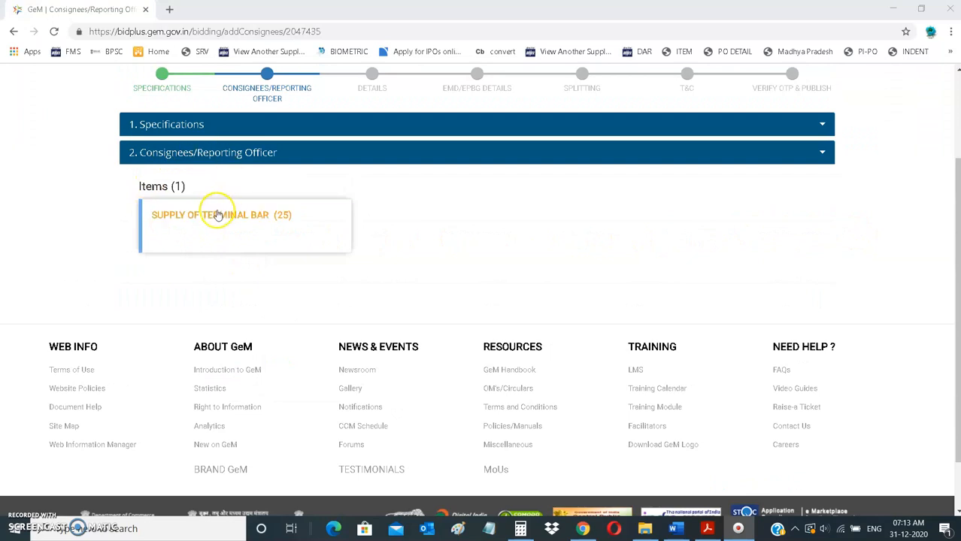
Step: Open the consignee details for SUPPLY OF TERMINAL BAR and check the officer, address and quantity
left_click(226, 215)
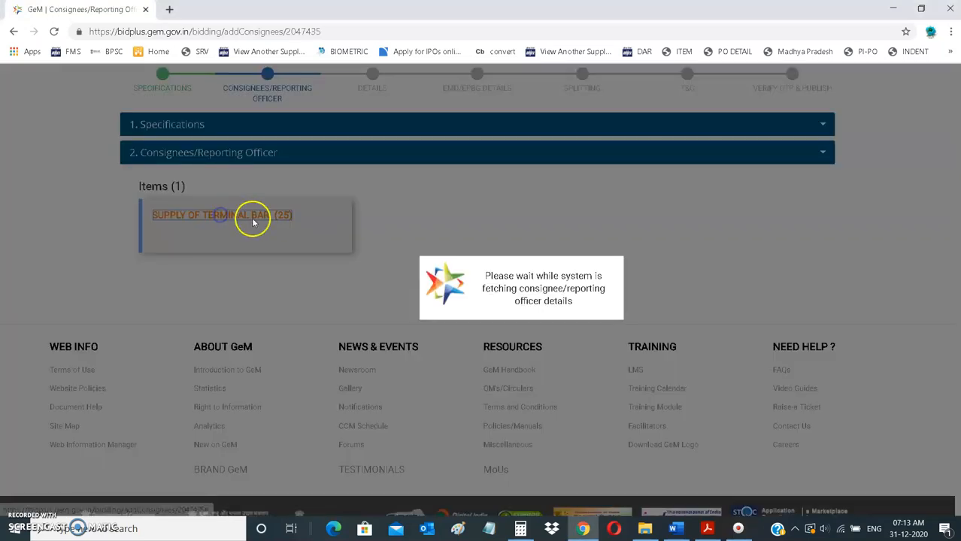
left_click_drag(194, 338, 448, 336)
left_click(481, 344)
left_click_drag(379, 339, 489, 341)
left_click(495, 341)
left_click(573, 340)
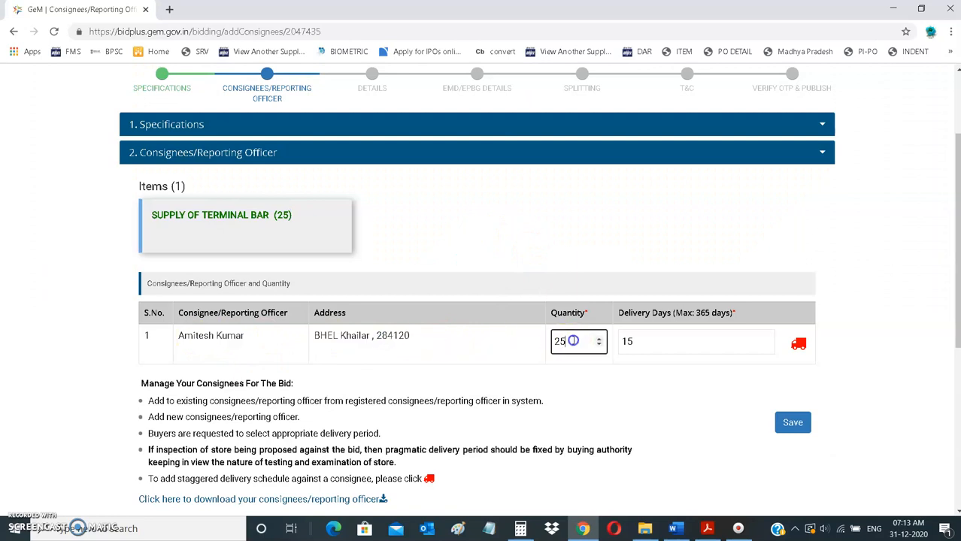
Step: Set the consignee's delivery period for SUPPLY OF TERMINAL BAR to 80 days
left_click(654, 342)
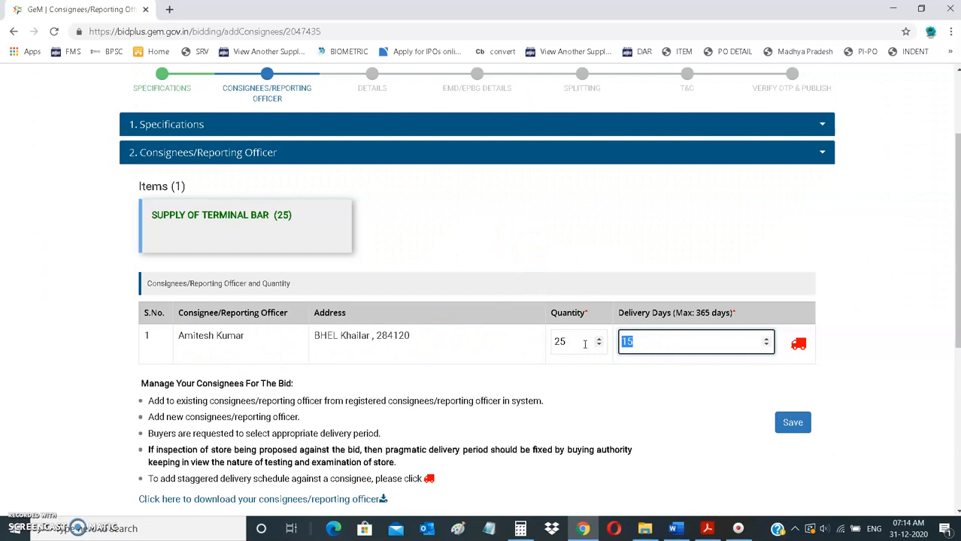
left_click(633, 344)
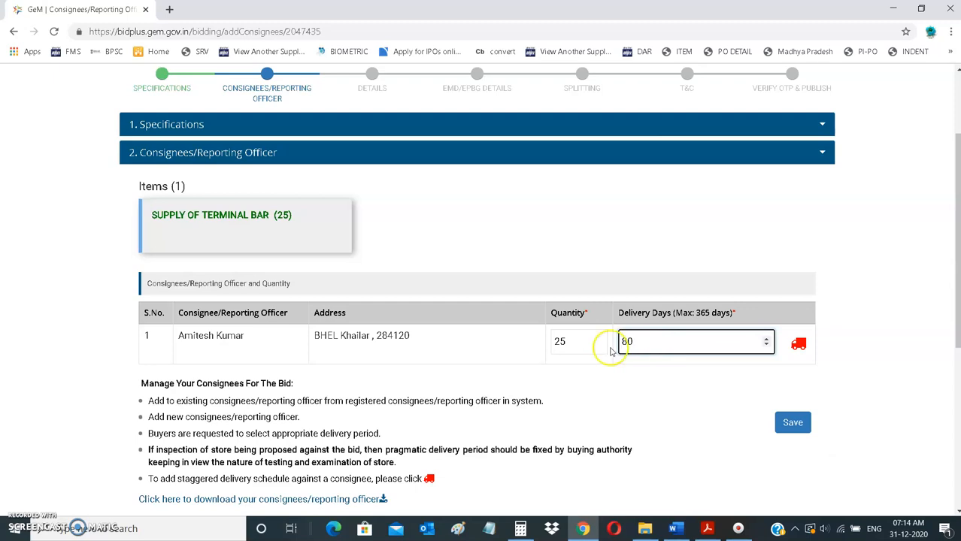
left_click(634, 340)
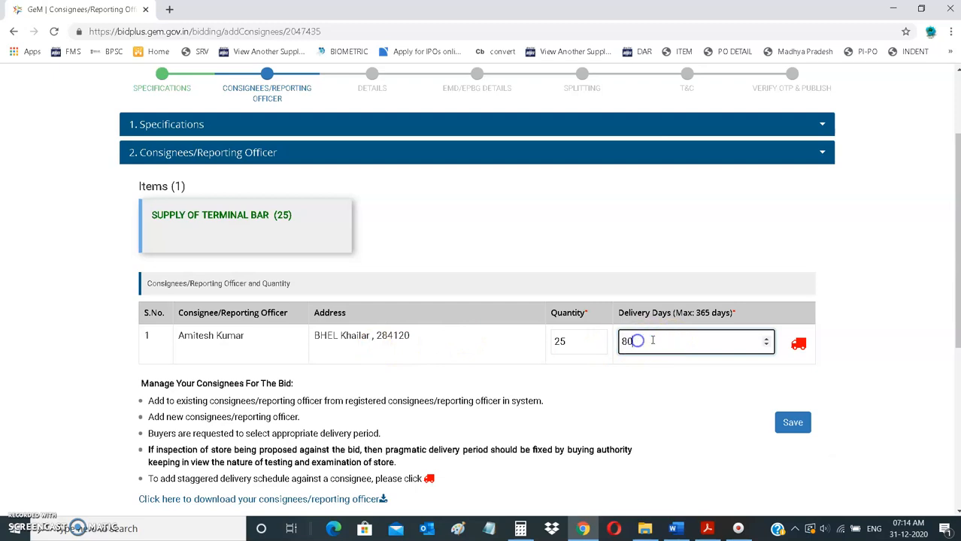
Step: Save the consignee details for SUPPLY OF TERMINAL BAR and continue to the Details stage
left_click(793, 424)
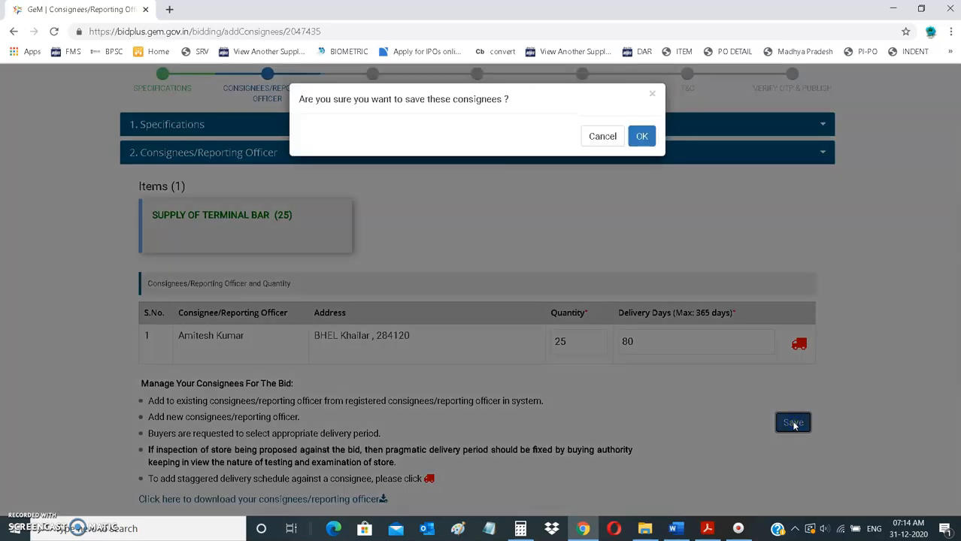
left_click(641, 136)
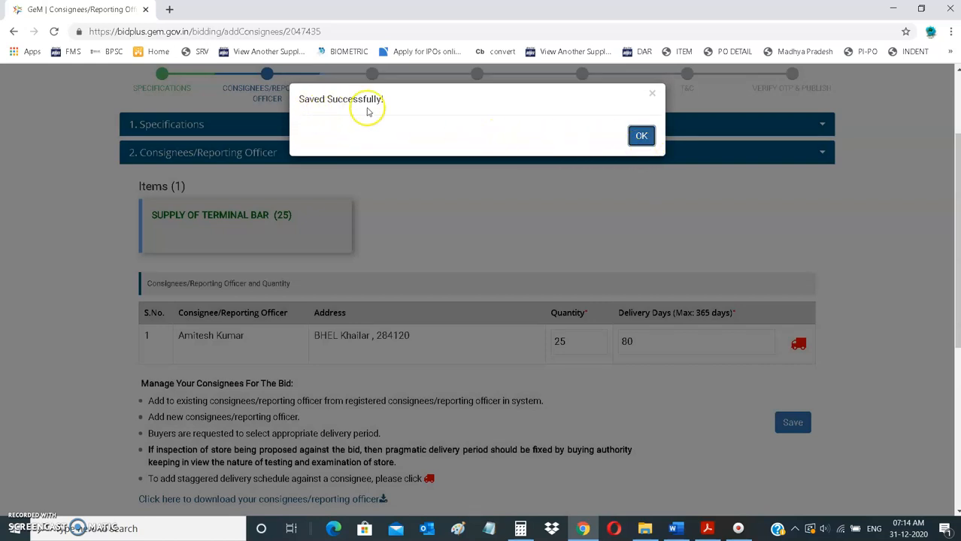
left_click(642, 136)
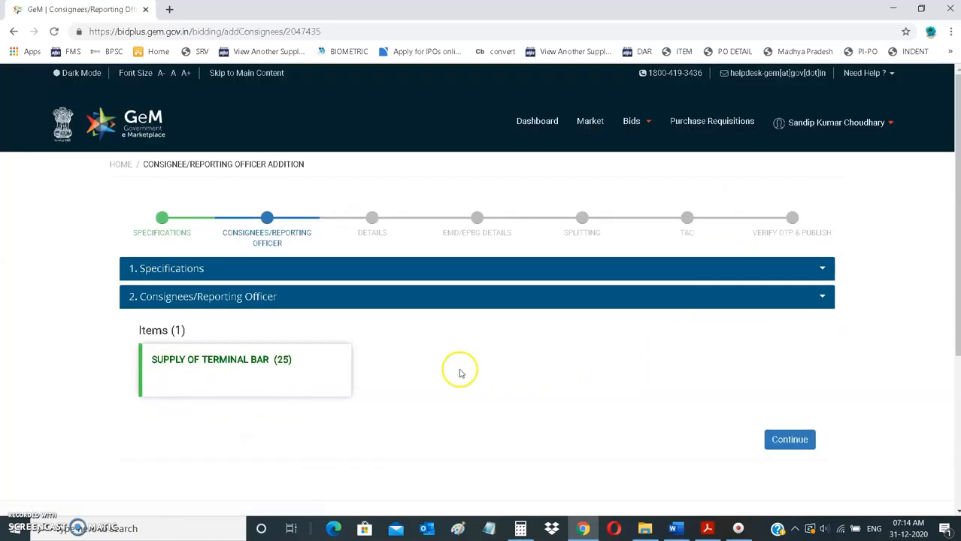
left_click(789, 440)
Step: Set the Bid Duration to 25 days in the bid details
scroll(526, 372, "down", 1)
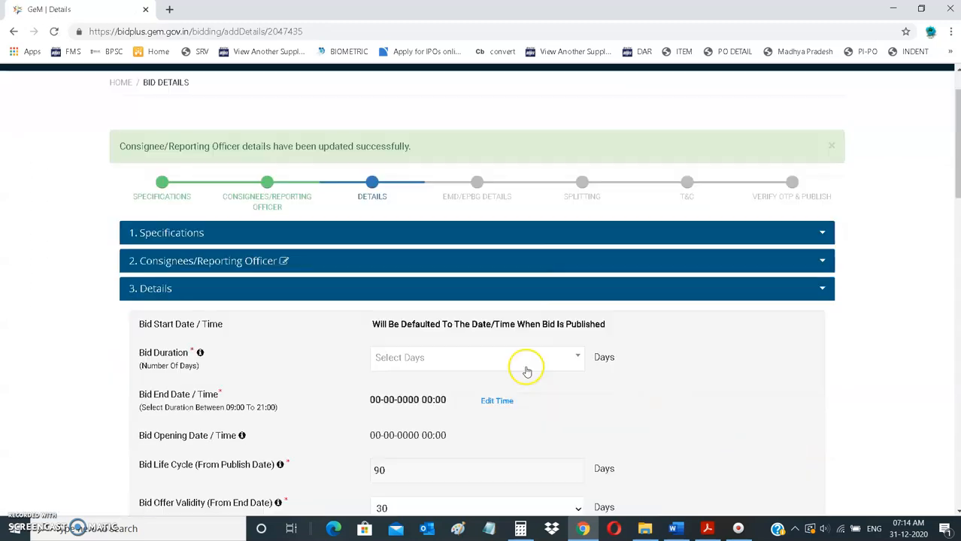
scroll(526, 372, "down", 2)
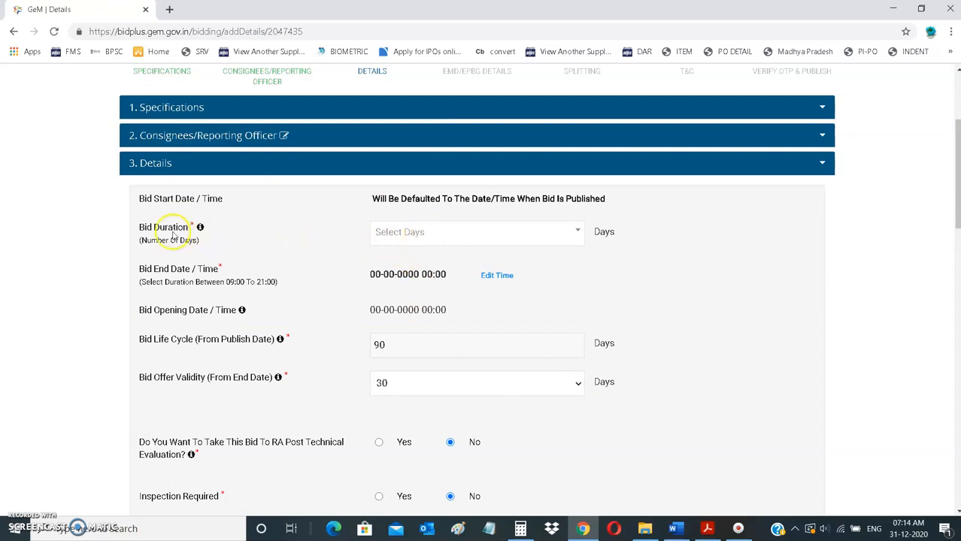
left_click(406, 235)
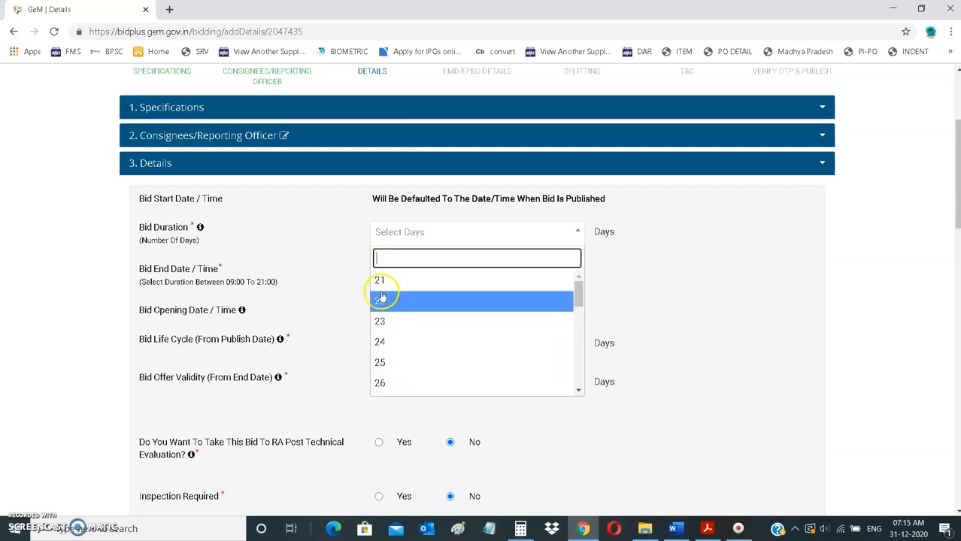
scroll(221, 118, "up", 2)
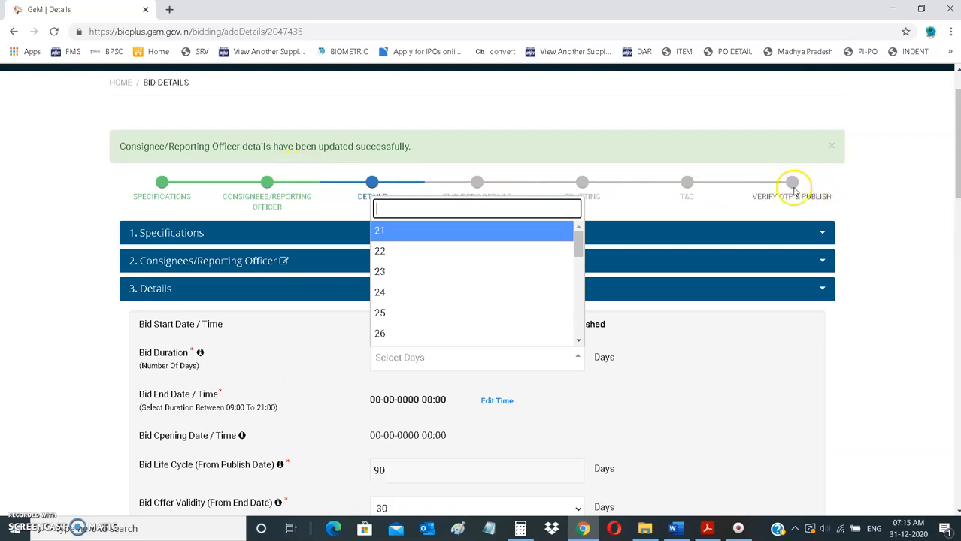
scroll(735, 234, "down", 2)
scroll(771, 135, "up", 2)
scroll(399, 261, "down", 2)
scroll(380, 229, "up", 1)
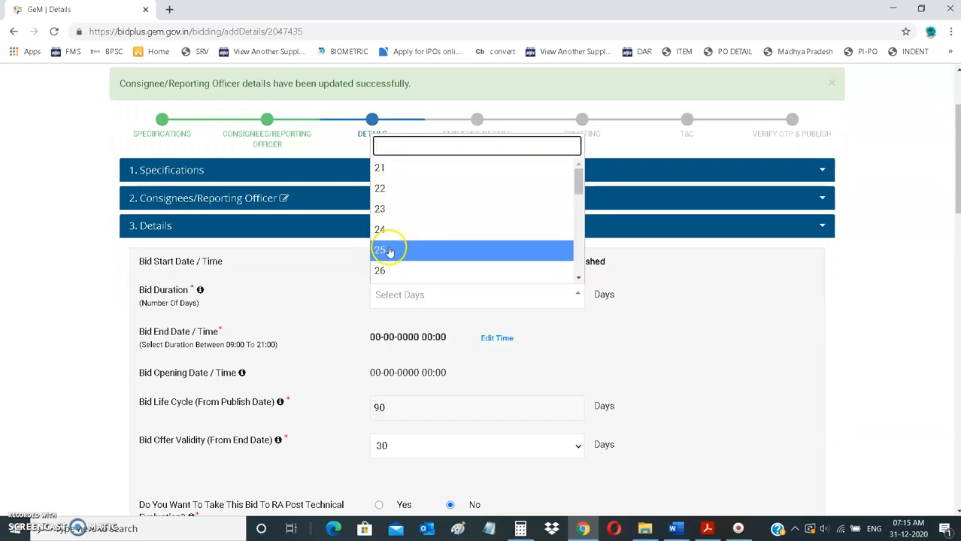
left_click(387, 251)
left_click(479, 267)
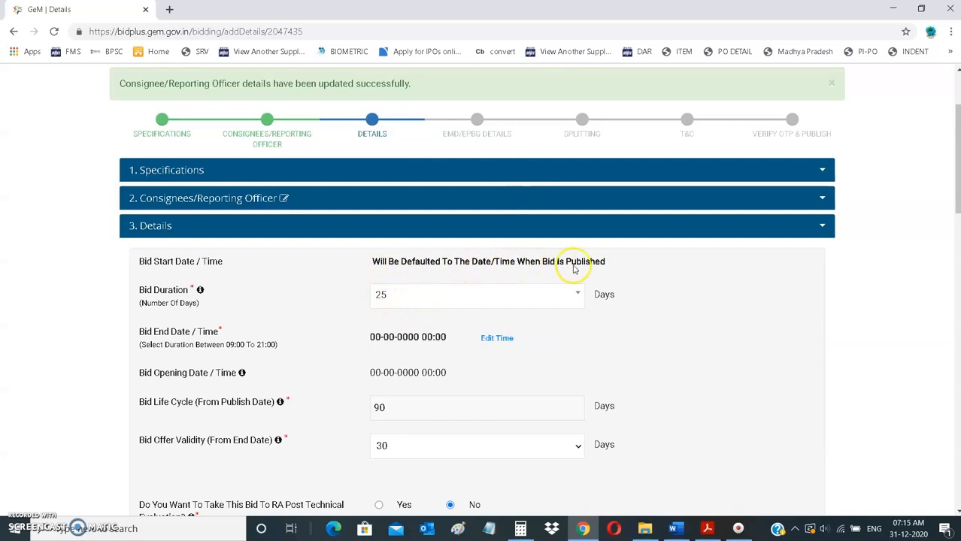
Step: Set the bid end time to 12:00 and accept the updated end date
scroll(416, 301, "down", 1)
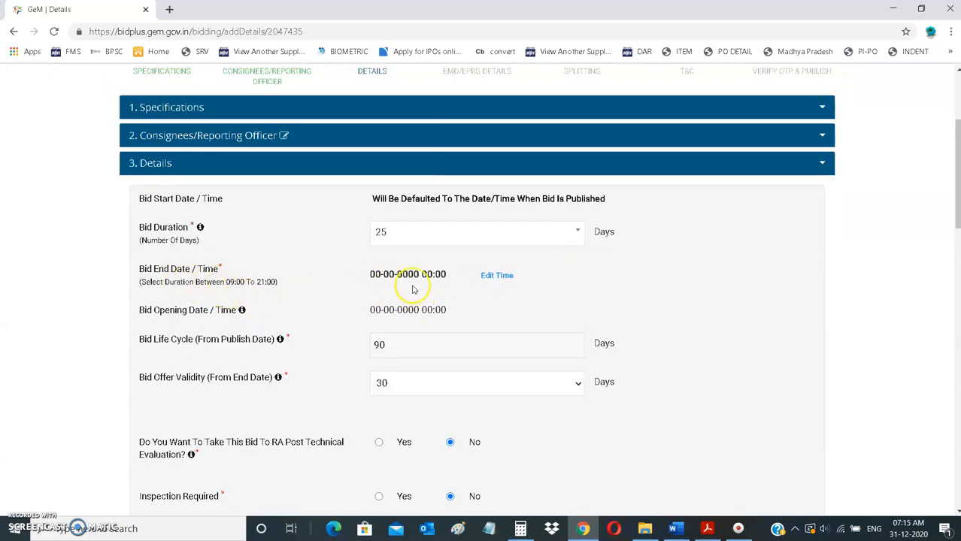
left_click(493, 277)
left_click(557, 274)
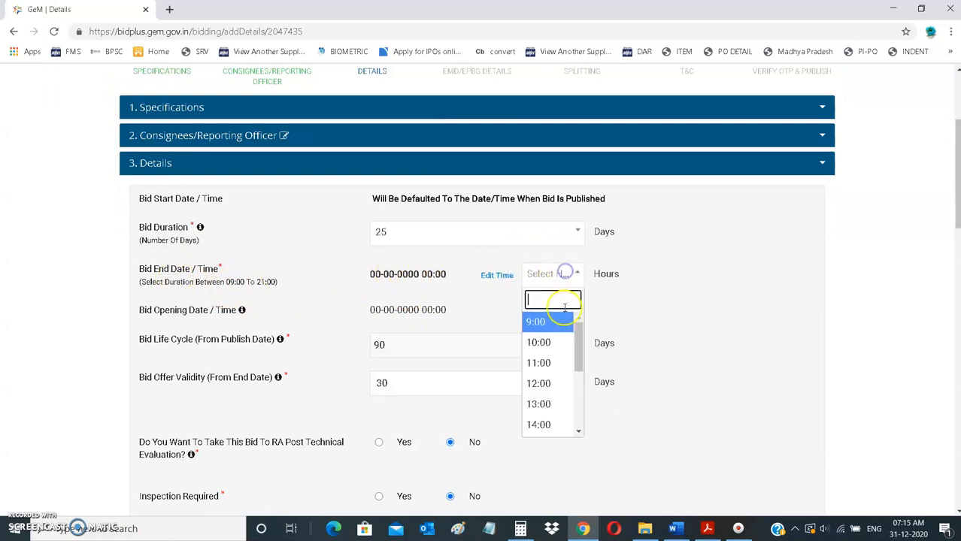
left_click(544, 384)
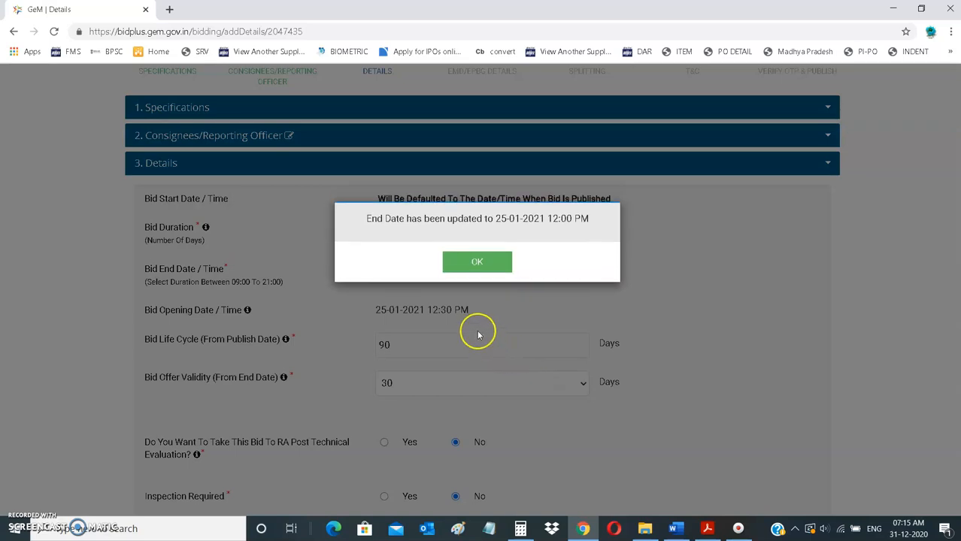
left_click(474, 263)
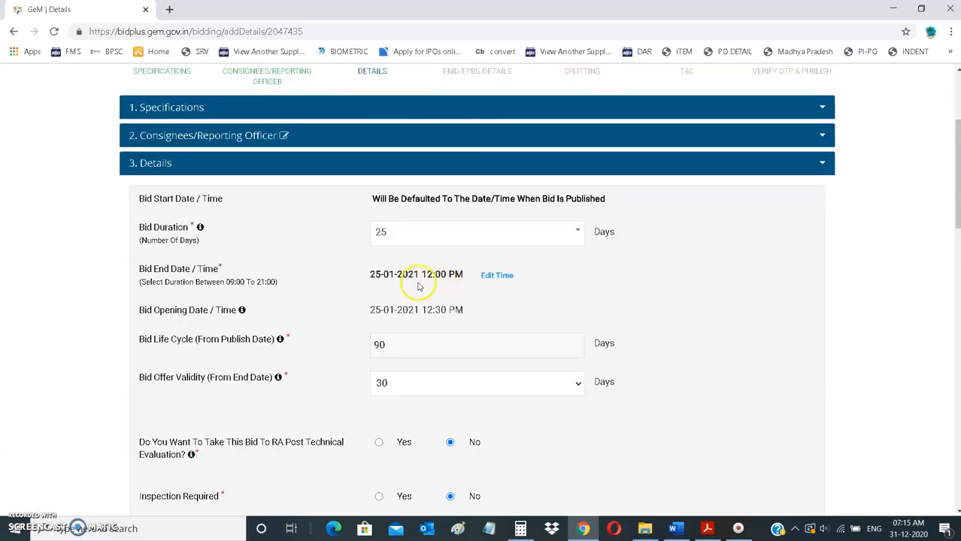
Step: Check the bid end and opening dates against the system calendar, and check the bid life cycle
scroll(464, 284, "down", 1)
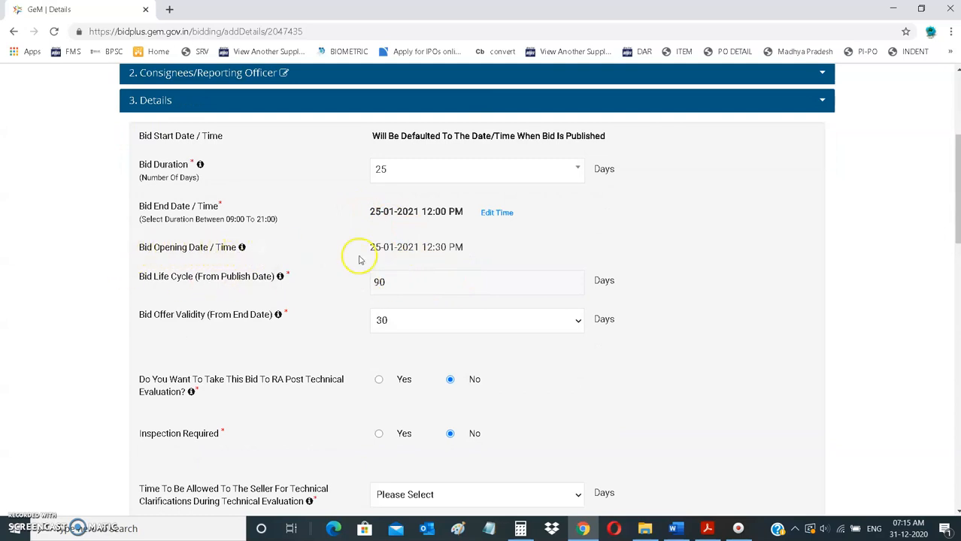
left_click_drag(370, 249, 467, 257)
left_click(472, 260)
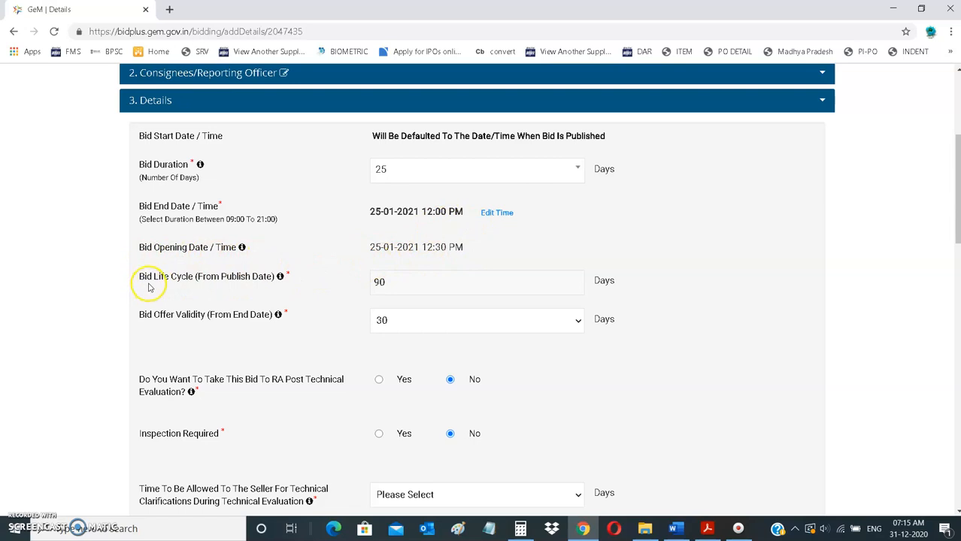
scroll(173, 288, "up", 2)
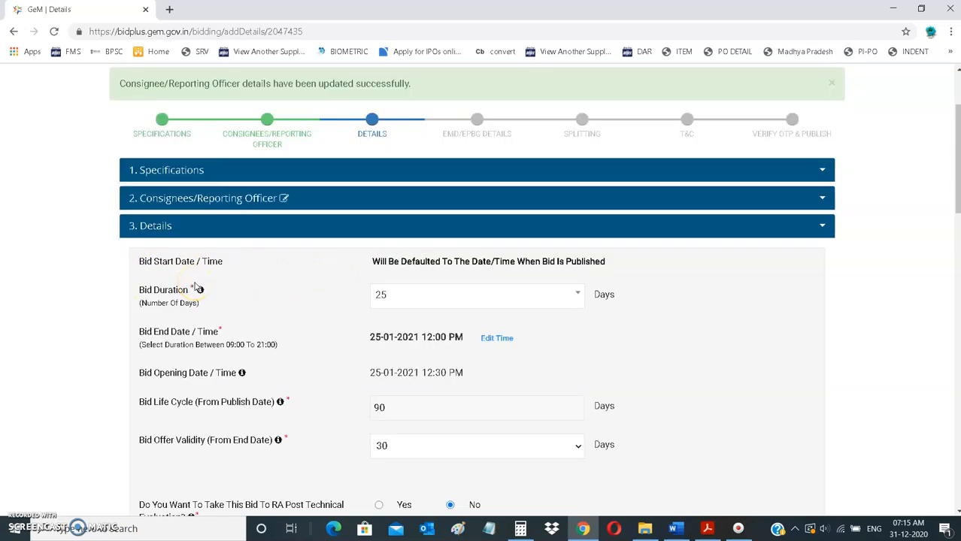
scroll(197, 289, "down", 1)
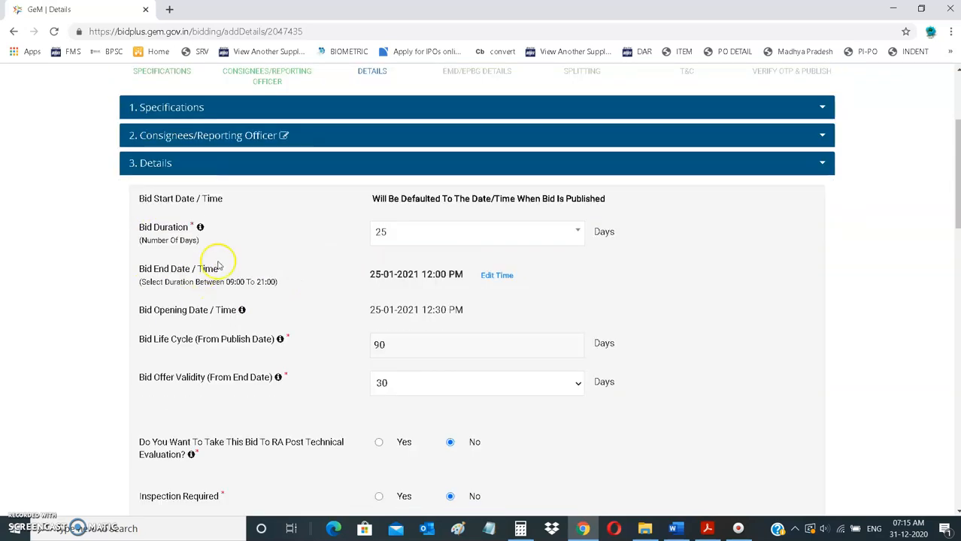
left_click_drag(370, 276, 413, 275)
left_click(419, 277)
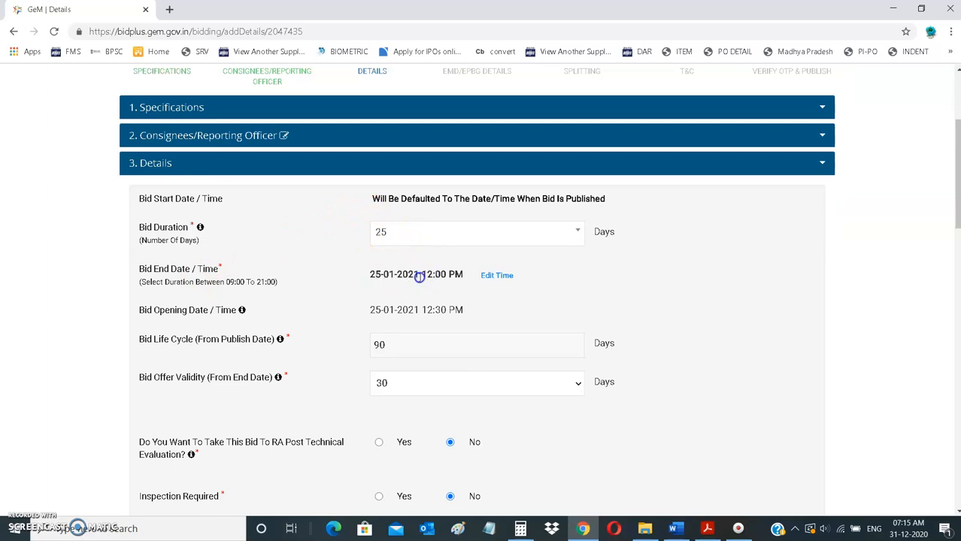
left_click(907, 531)
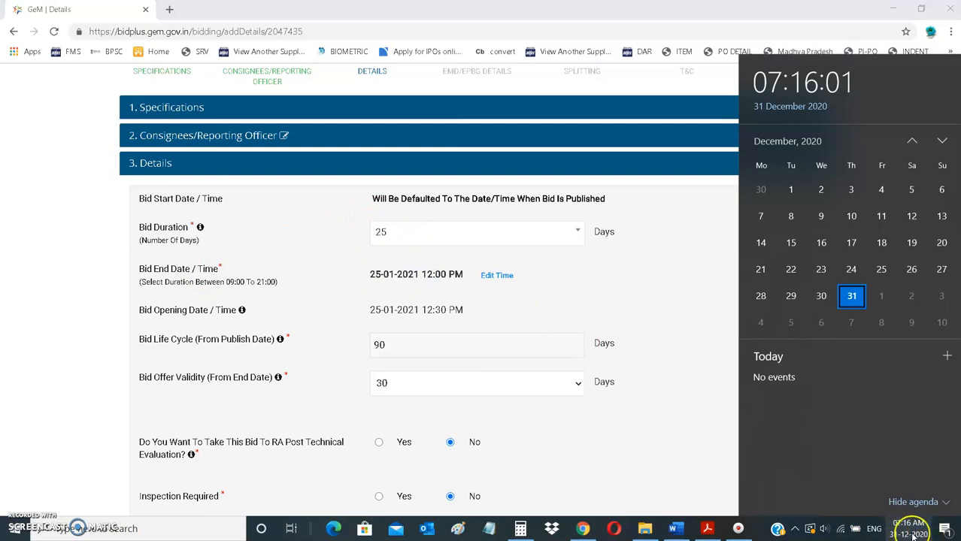
left_click(403, 316)
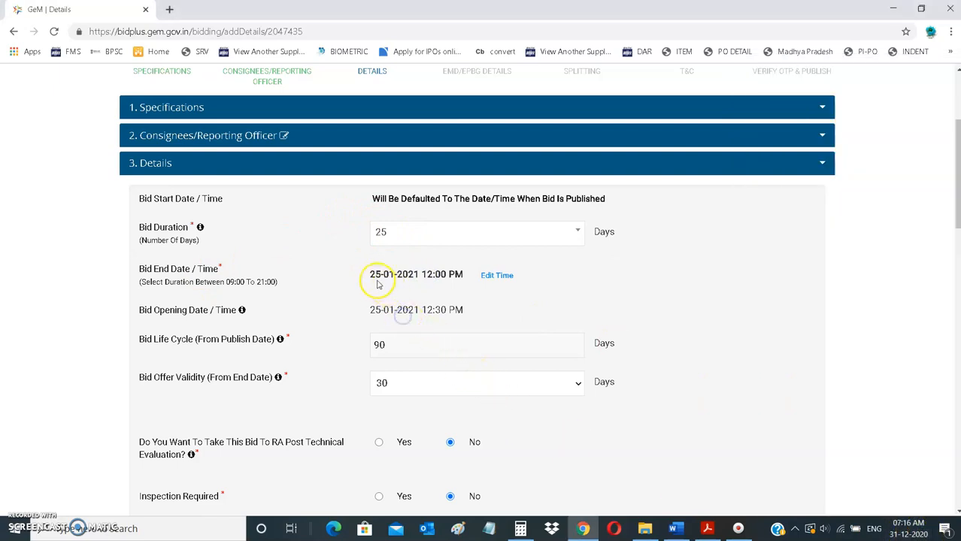
left_click_drag(375, 276, 441, 275)
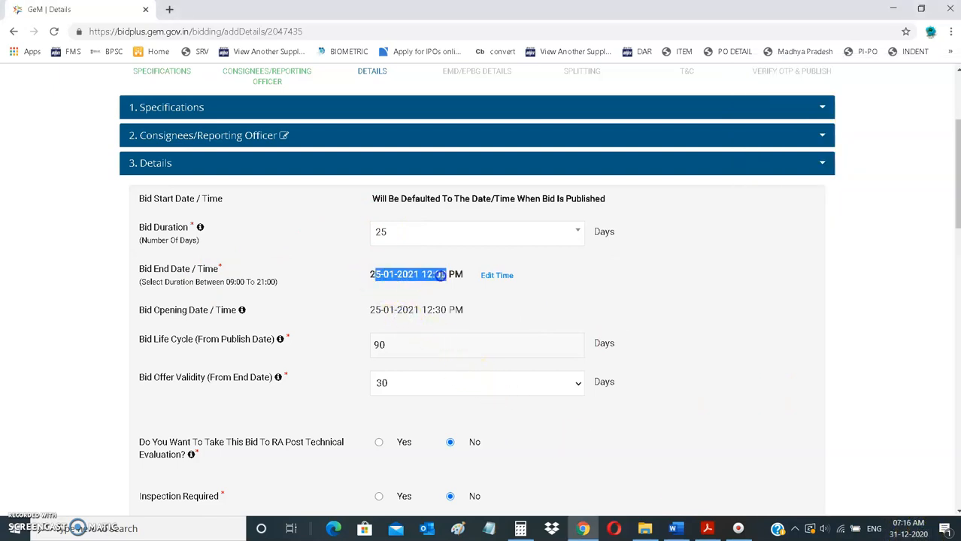
left_click(372, 274)
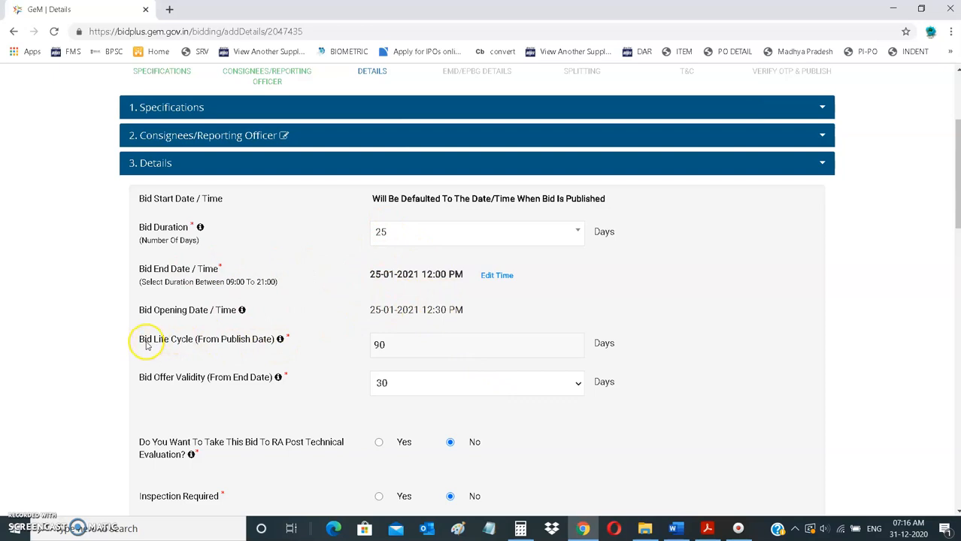
left_click(387, 344)
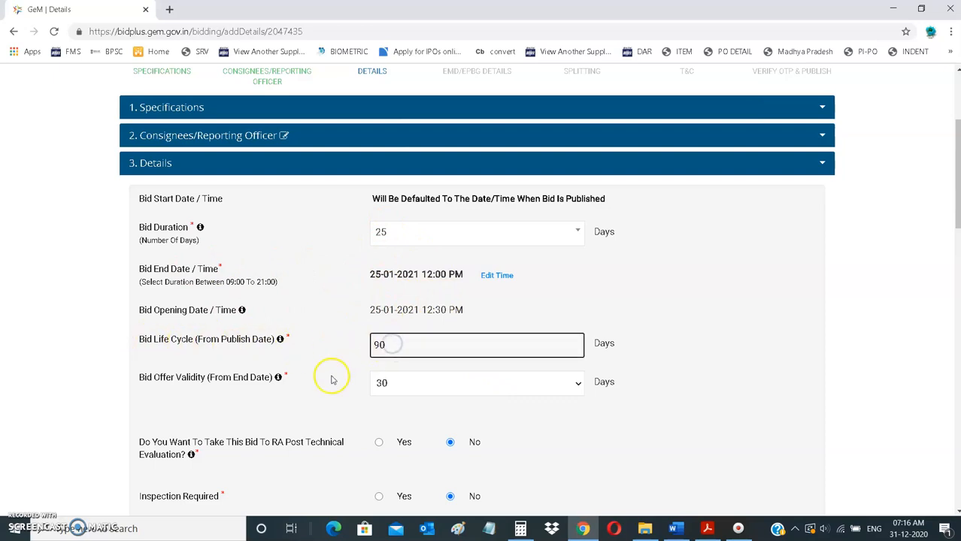
Step: Set the Bid Offer Validity from the end date to 65 days
left_click(155, 379)
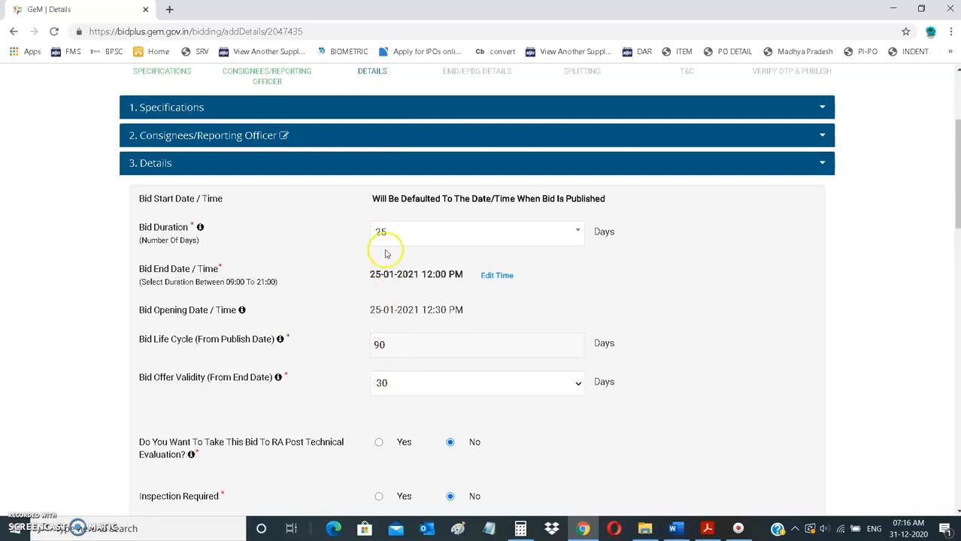
left_click_drag(159, 378, 281, 380)
left_click(344, 383)
left_click(421, 387)
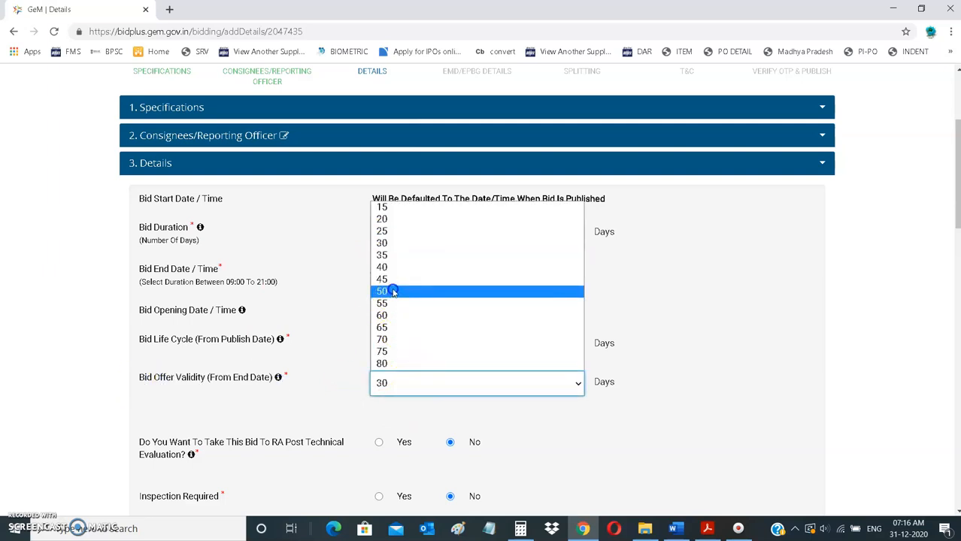
left_click(383, 327)
left_click(326, 369)
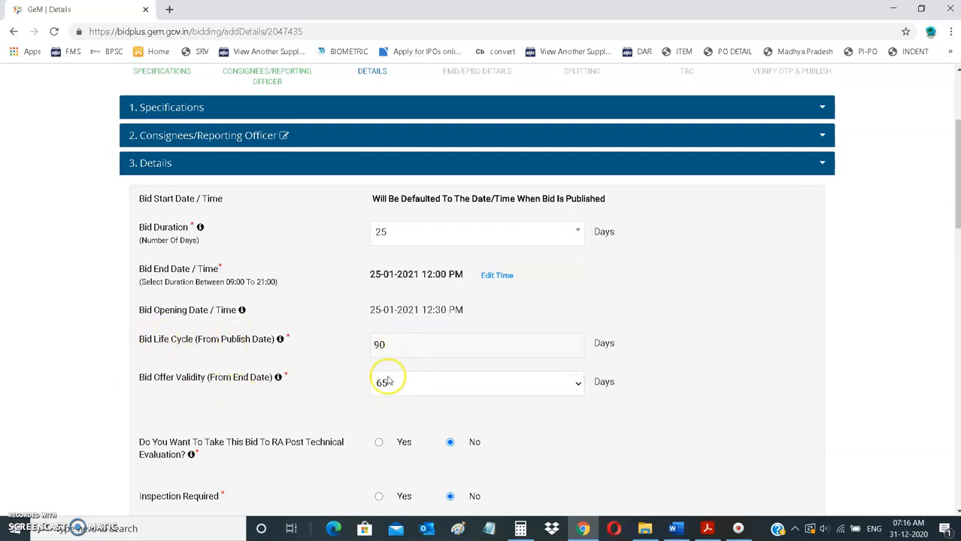
Step: Try taking the bid to RA post technical evaluation, read the splitting confirmation, and cancel the change
scroll(198, 261, "down", 3)
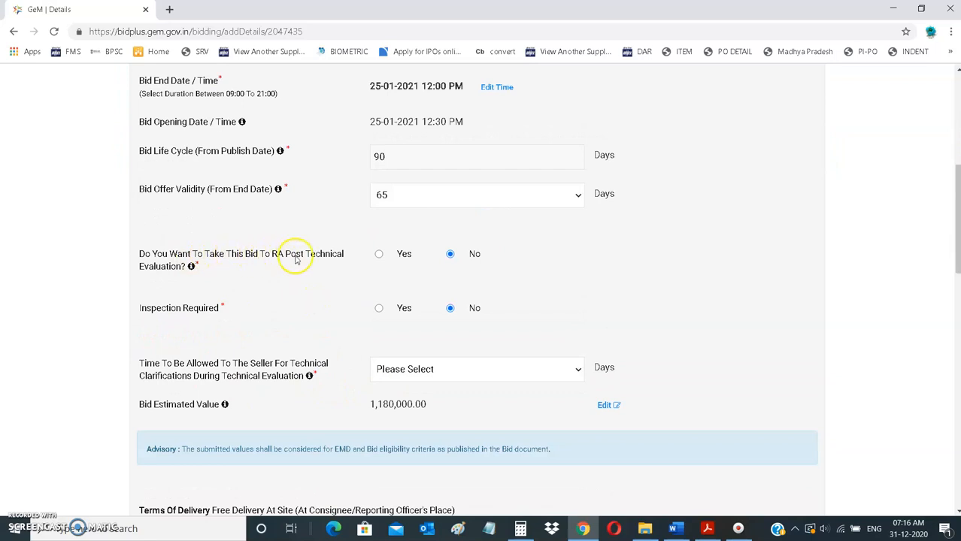
left_click(378, 256)
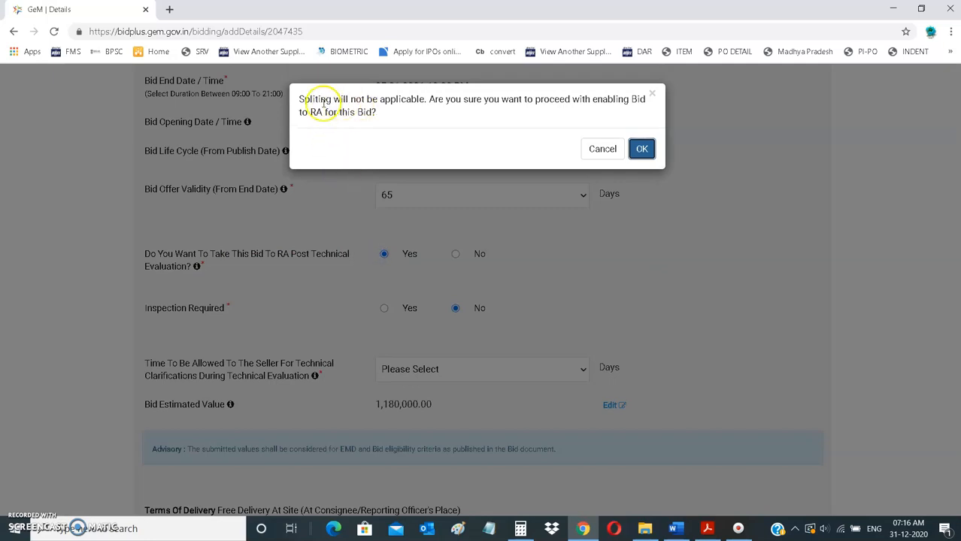
left_click_drag(300, 101, 508, 108)
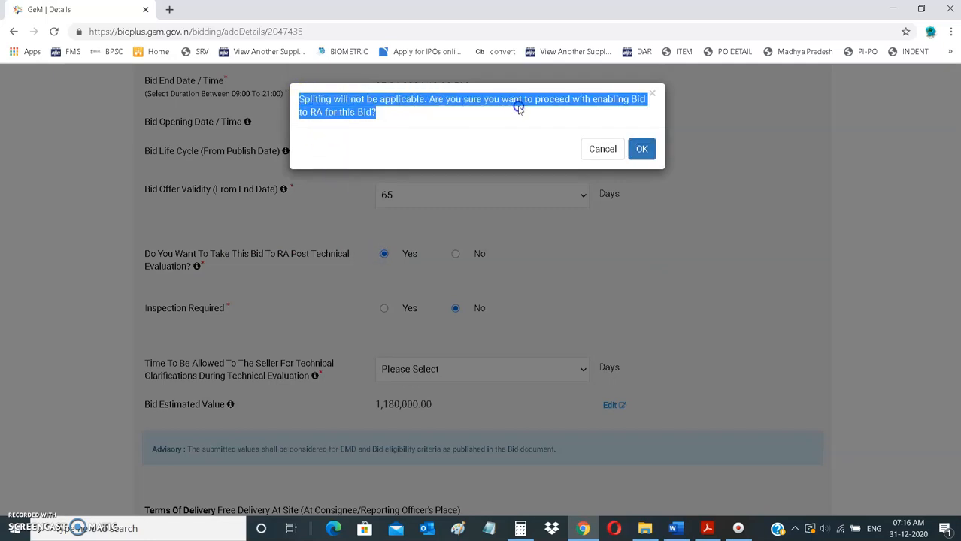
left_click(442, 108)
left_click(602, 149)
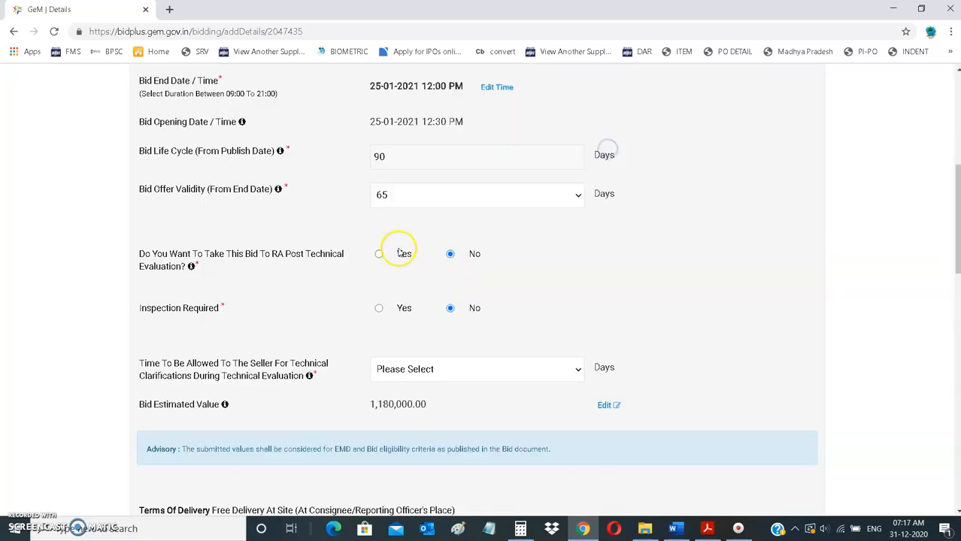
left_click(379, 254)
left_click(586, 150)
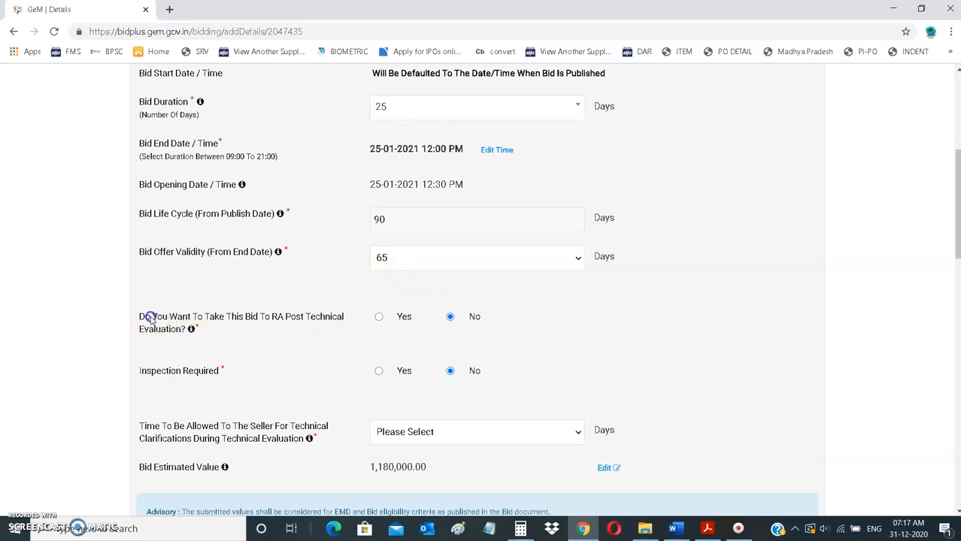
left_click_drag(151, 316, 297, 325)
left_click(316, 337)
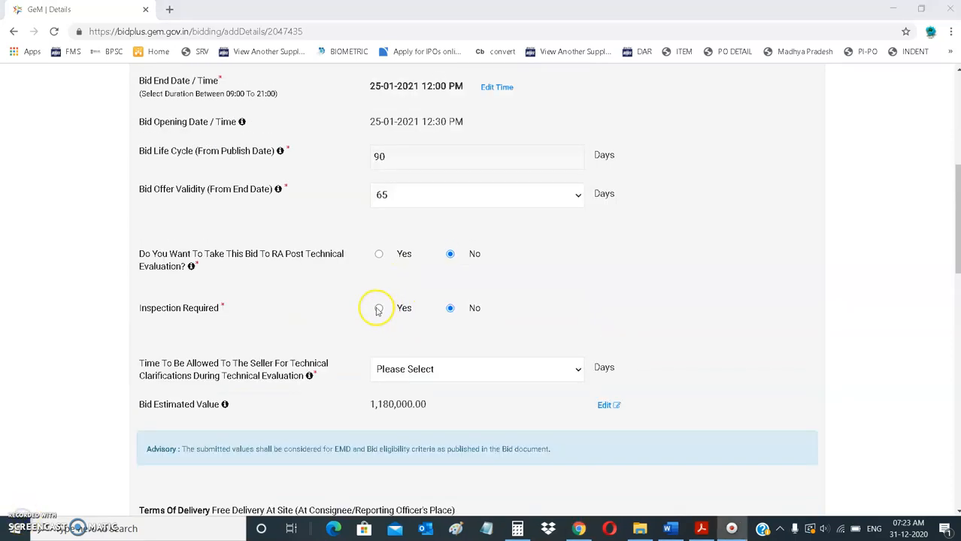
Step: Try requiring inspection for the bid, accept the ATC inspection clause notice, and set the inspection type to Pre Dispatch
left_click(380, 309)
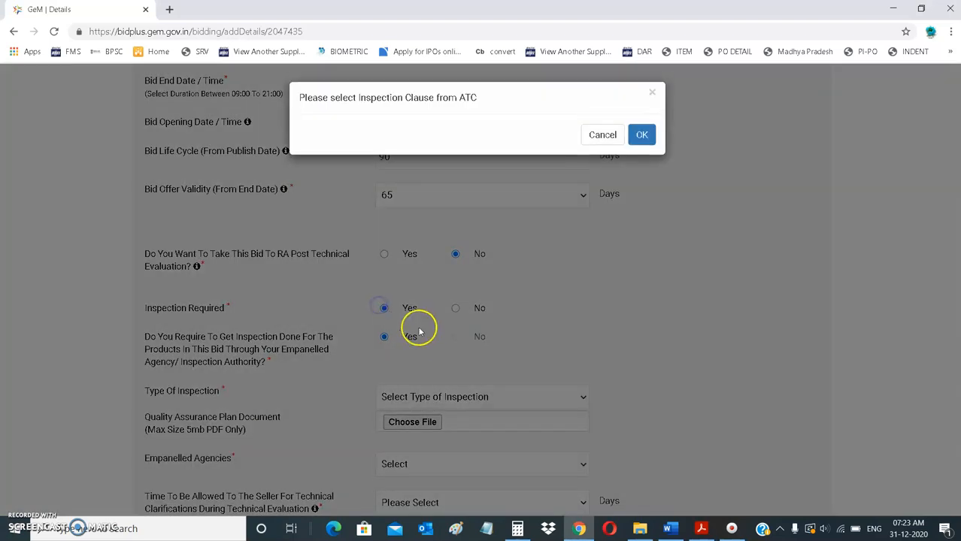
left_click(641, 137)
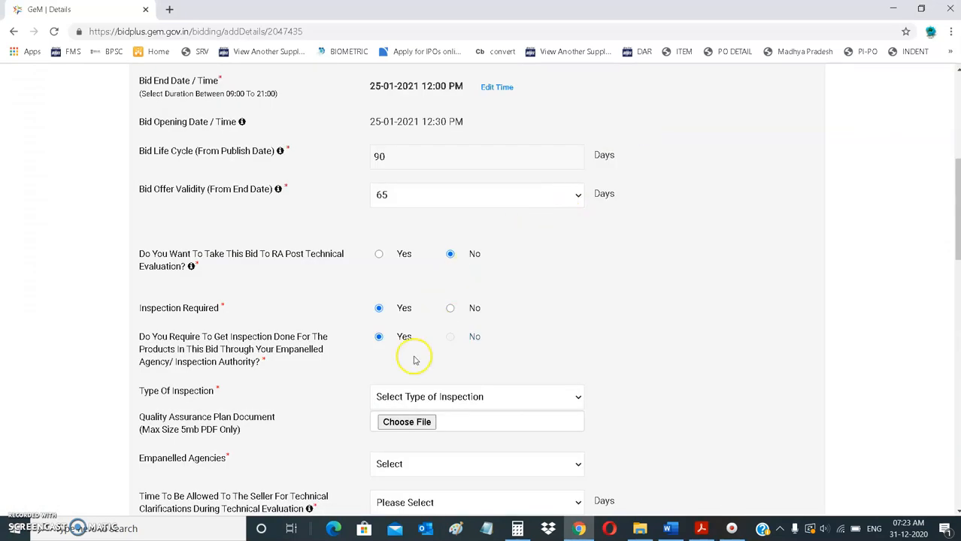
scroll(414, 353, "down", 3)
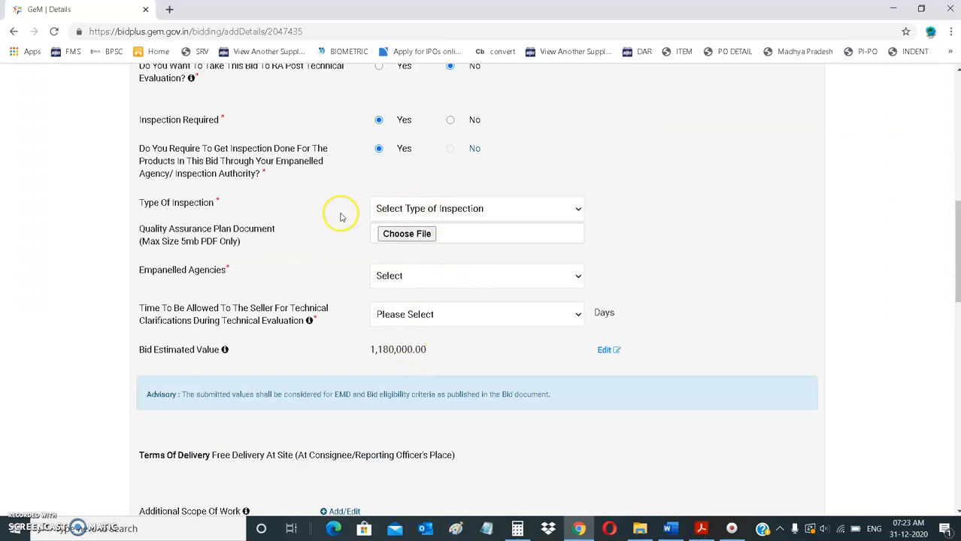
left_click(432, 208)
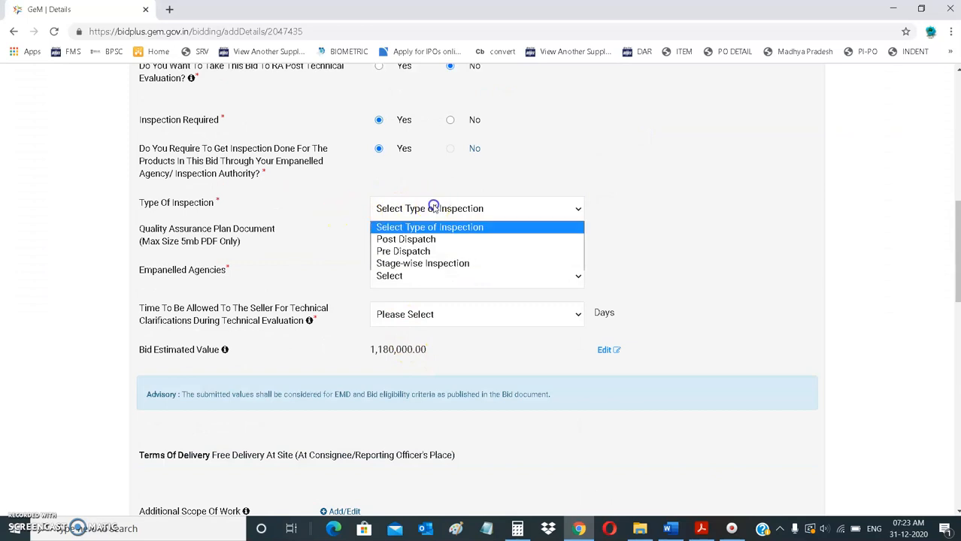
left_click(420, 253)
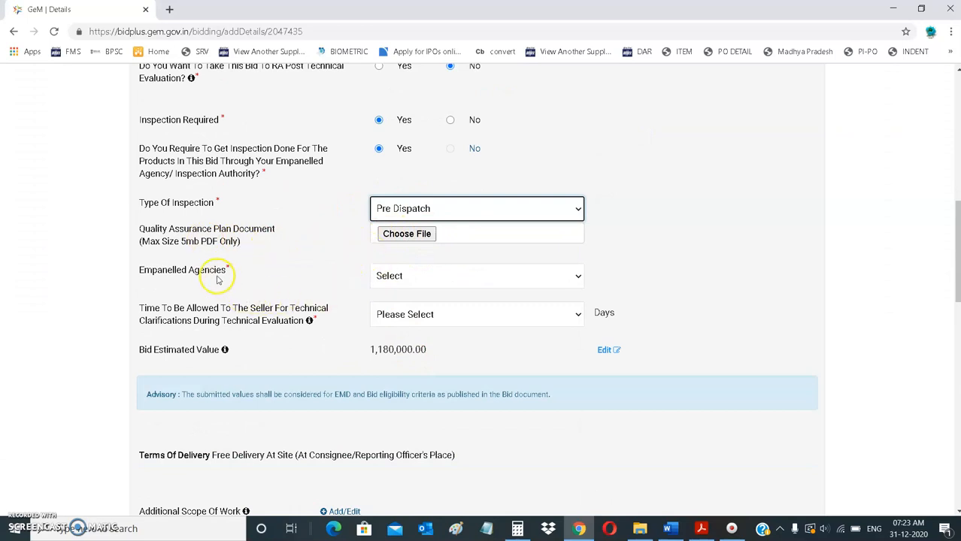
Step: Look through the available empanelled agencies without choosing one, and set Inspection Required back to No
left_click(391, 276)
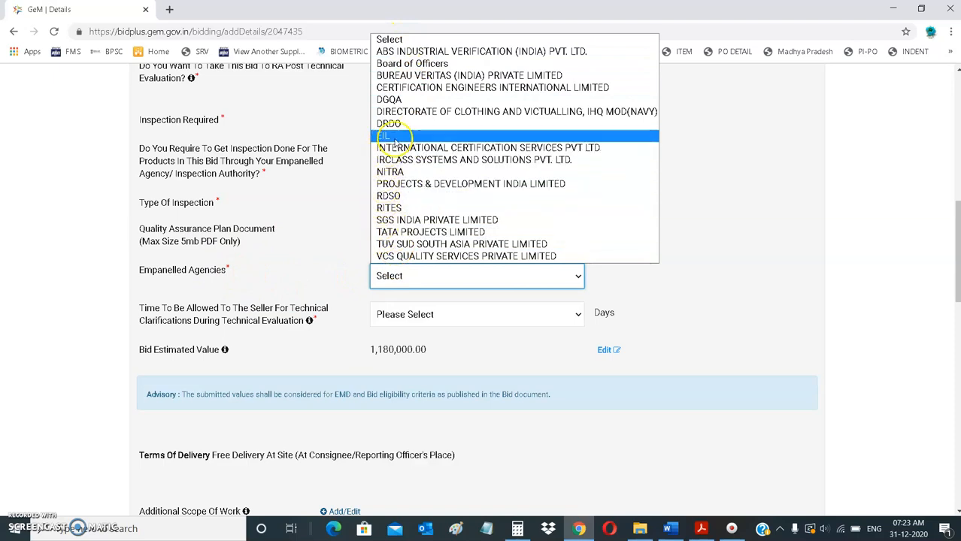
left_click(334, 266)
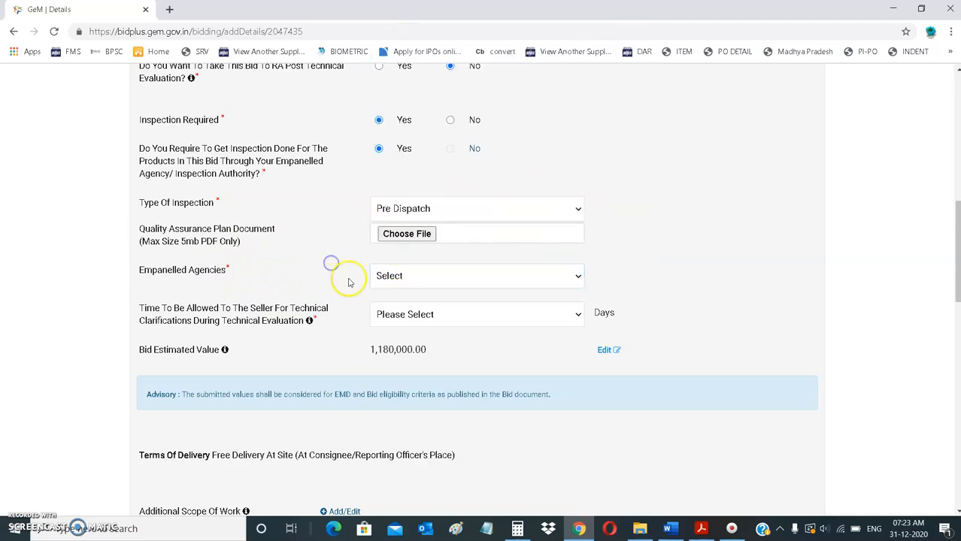
scroll(356, 190, "up", 1)
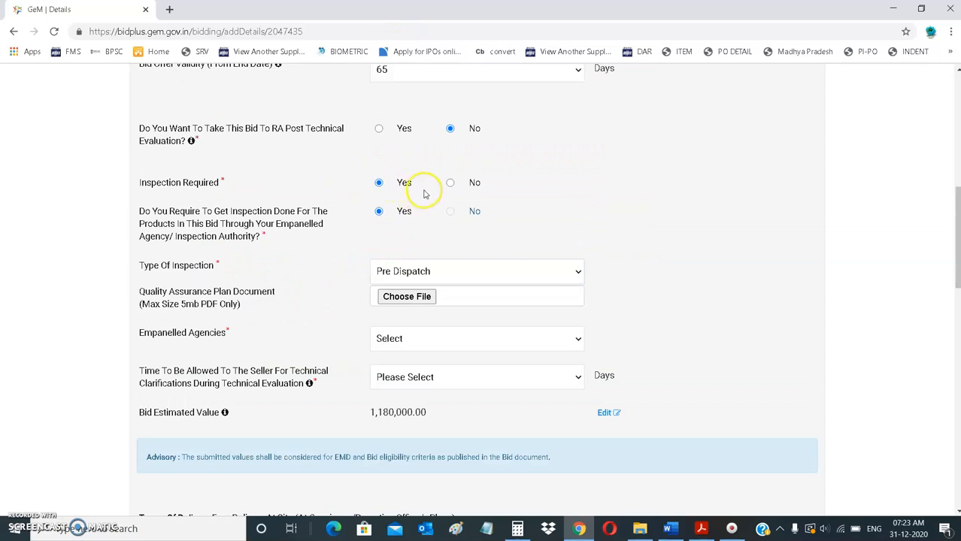
left_click(449, 182)
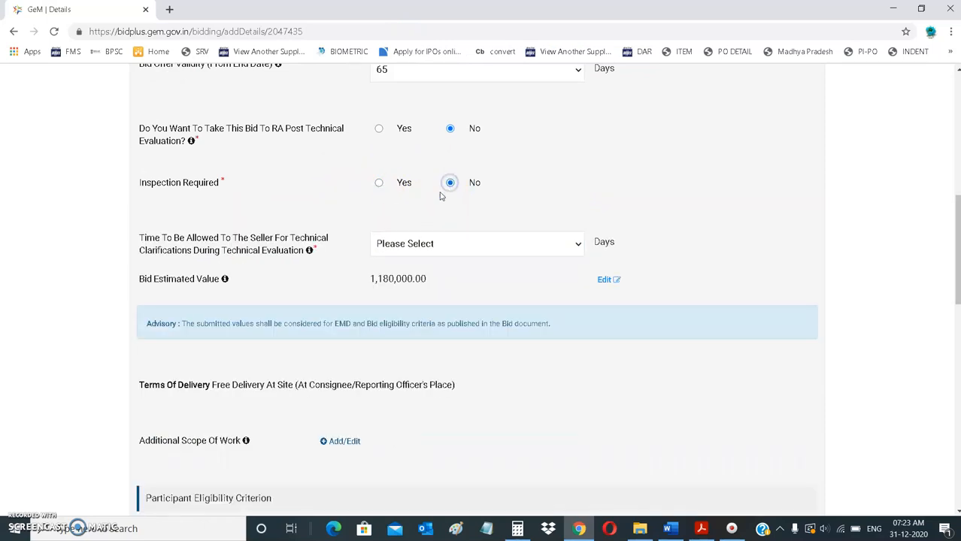
Step: Review the bid creation stages and the bid details entered so far, from duration to inspection
scroll(414, 236, "up", 6)
scroll(519, 243, "up", 2)
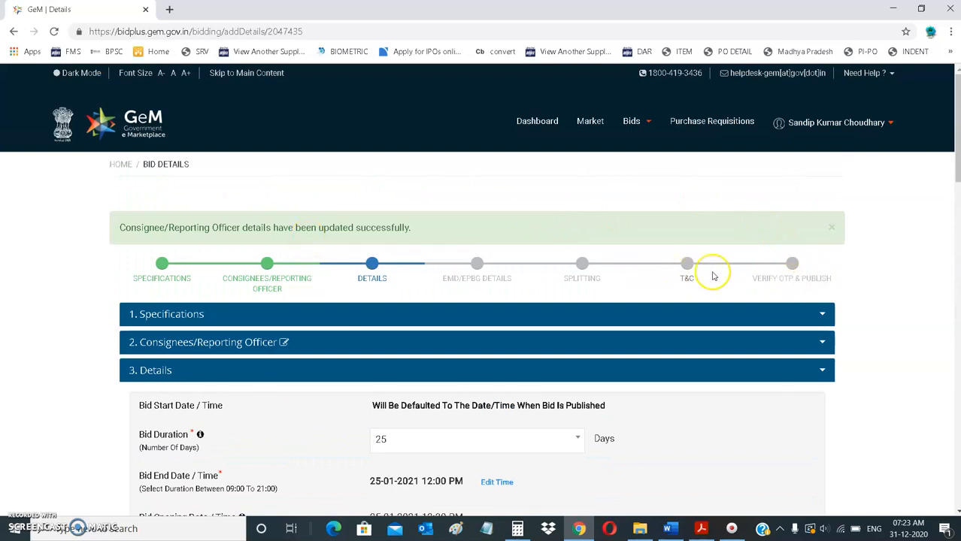
scroll(810, 272, "down", 4)
scroll(750, 178, "up", 3)
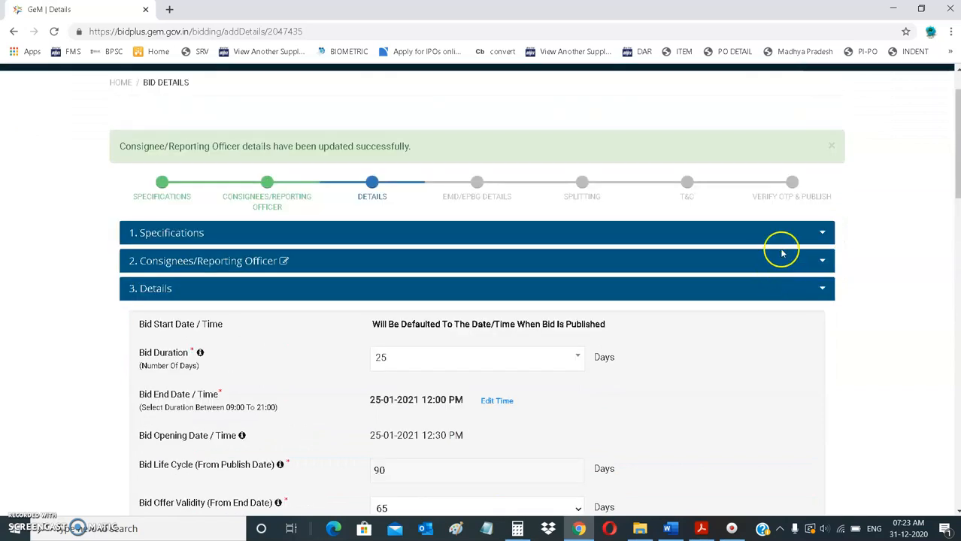
scroll(780, 262, "down", 3)
scroll(402, 209, "up", 2)
scroll(257, 379, "down", 2)
scroll(320, 380, "down", 1)
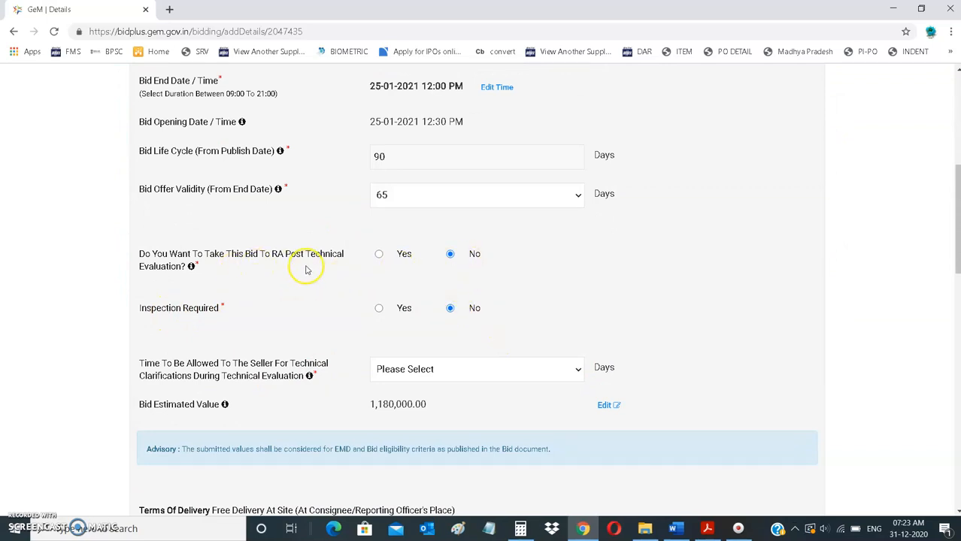
Step: Set the time allowed to the seller for technical clarifications during technical evaluation to 7 days
scroll(515, 335, "down", 2)
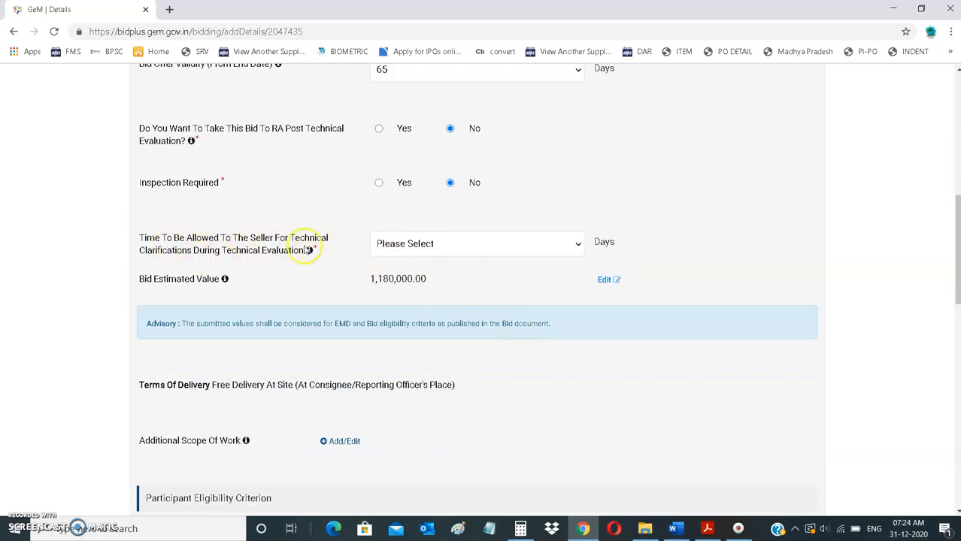
left_click(427, 245)
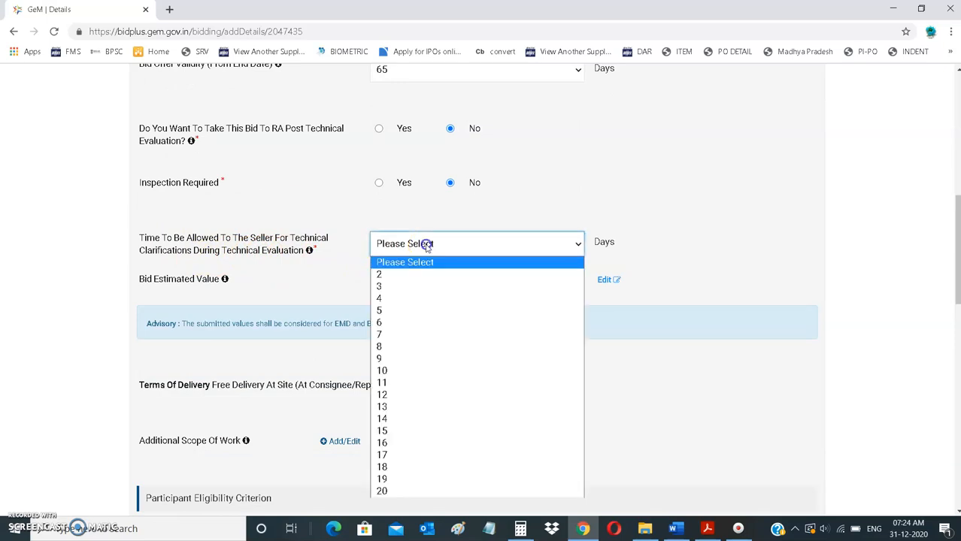
left_click(392, 335)
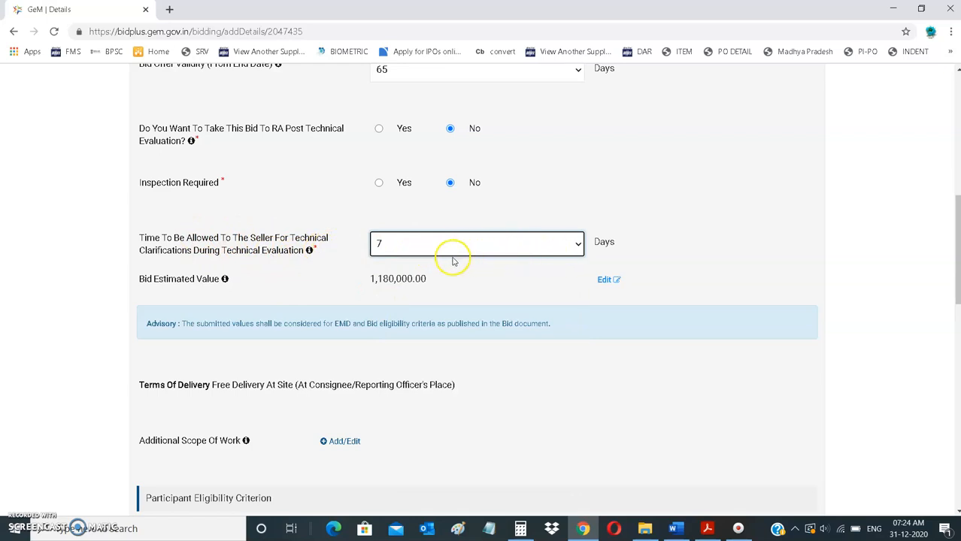
Step: Check the Bid Estimated Value by switching to Calculator and multiplying 1000000 by 1.18, and minimize Calculator
scroll(220, 298, "down", 1)
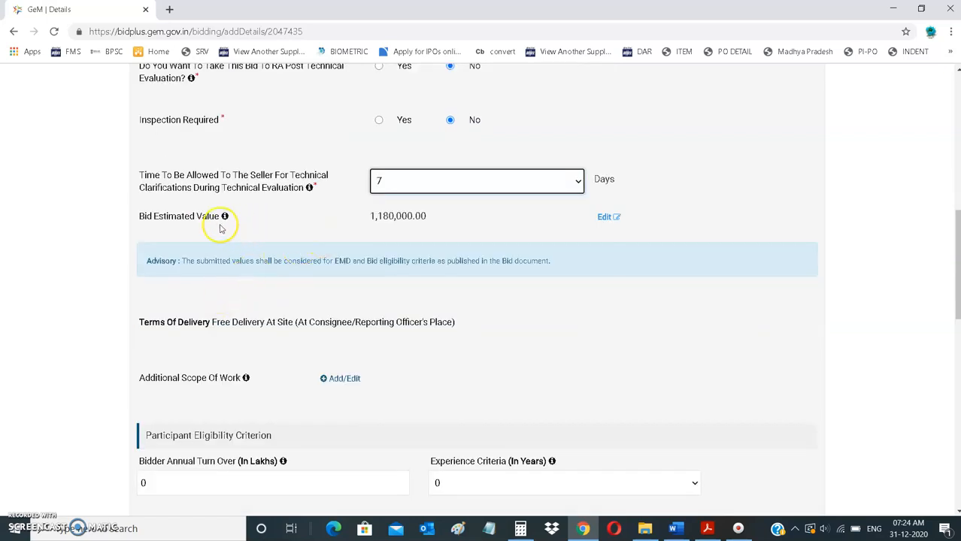
left_click_drag(370, 215, 419, 217)
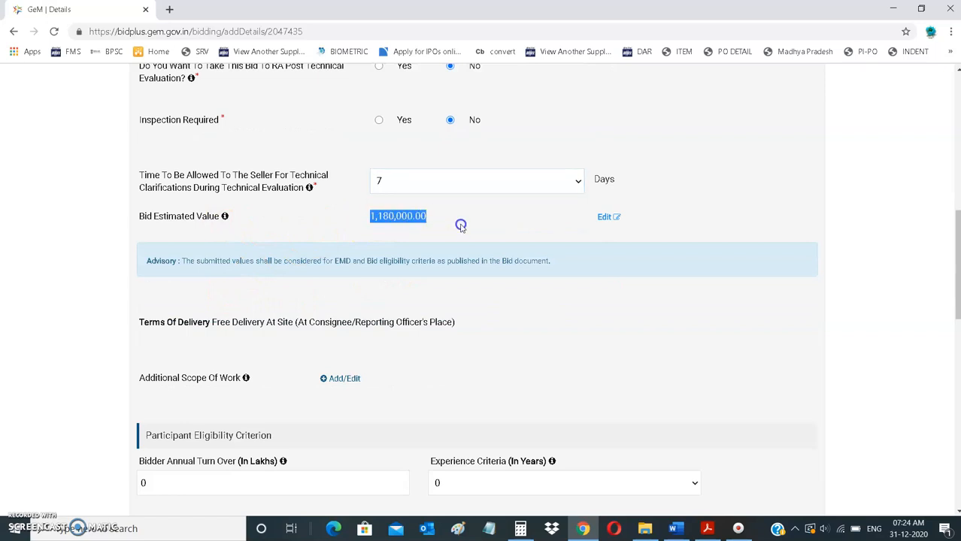
left_click(399, 233)
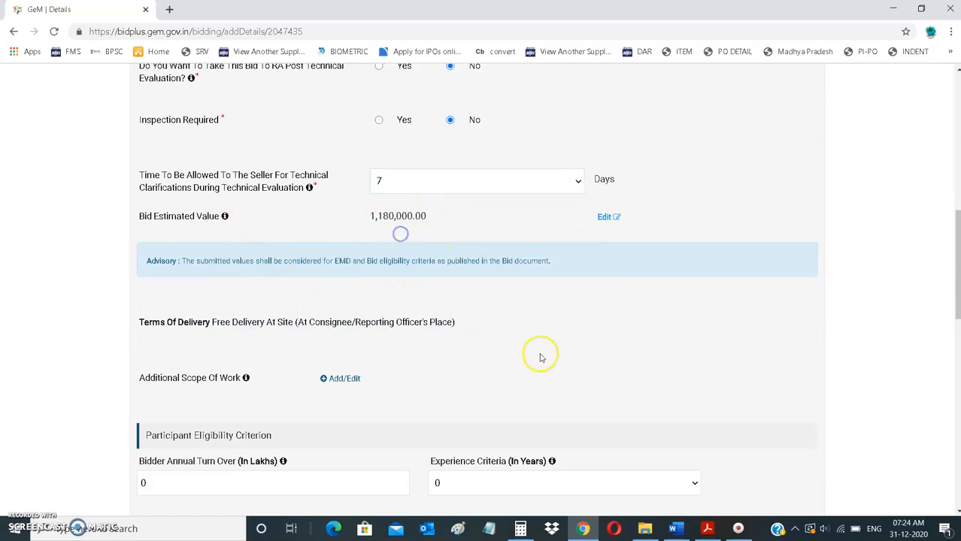
left_click(520, 528)
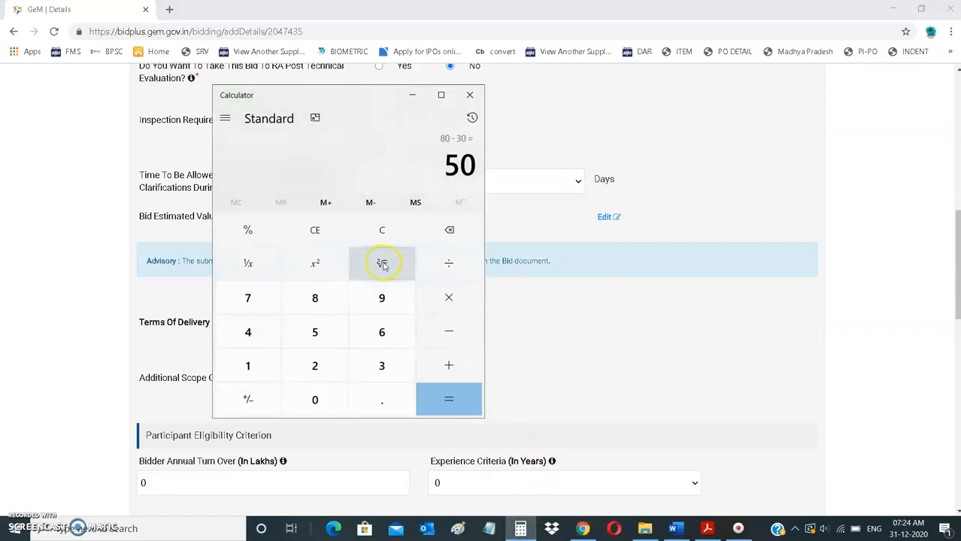
left_click(378, 230)
left_click(247, 366)
left_click(314, 399)
left_click(315, 399)
left_click(315, 399)
left_click(315, 400)
left_click(314, 400)
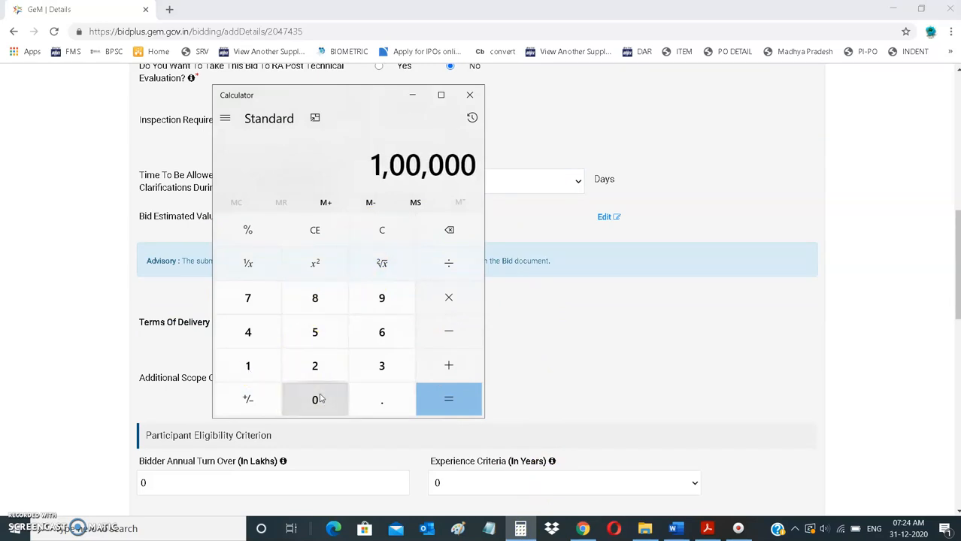
left_click(315, 399)
left_click(438, 333)
left_click(448, 298)
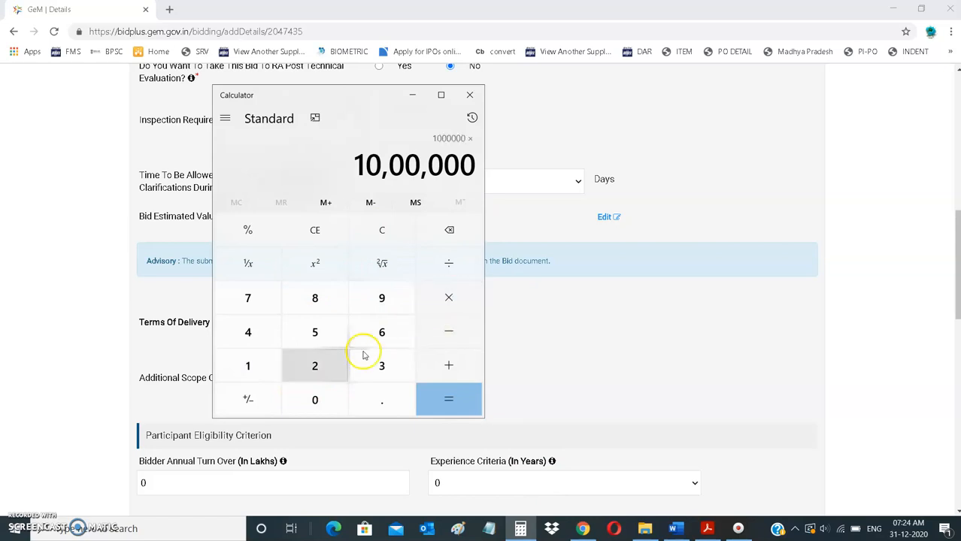
left_click(270, 368)
left_click(335, 394)
left_click(247, 366)
left_click(315, 298)
left_click(448, 399)
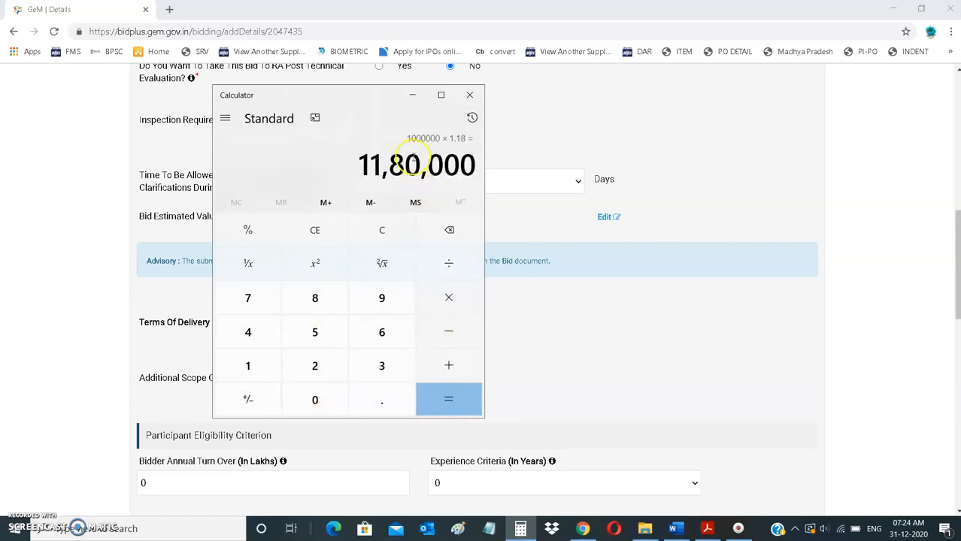
left_click(411, 97)
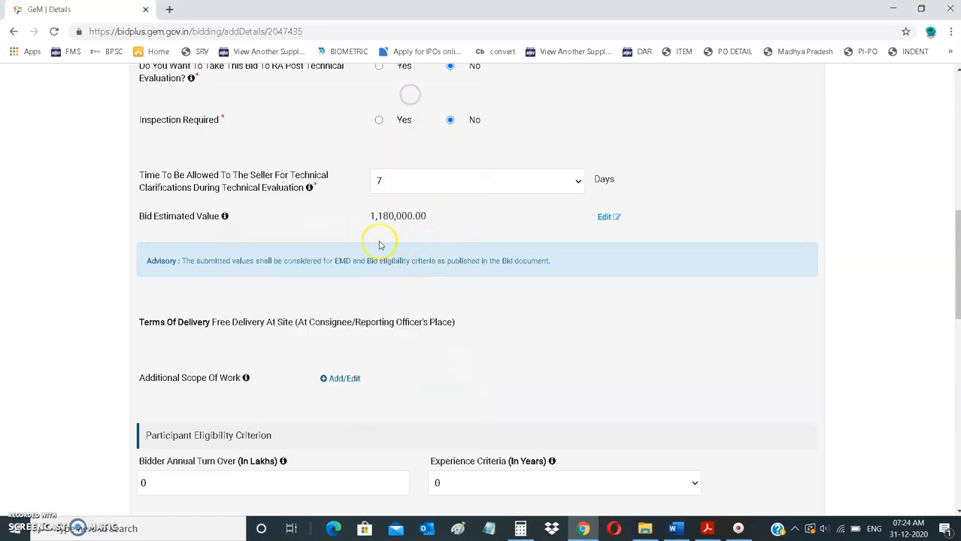
Step: Review the Bid Estimated Value again together with the Terms Of Delivery
left_click_drag(388, 216, 472, 214)
left_click(467, 216)
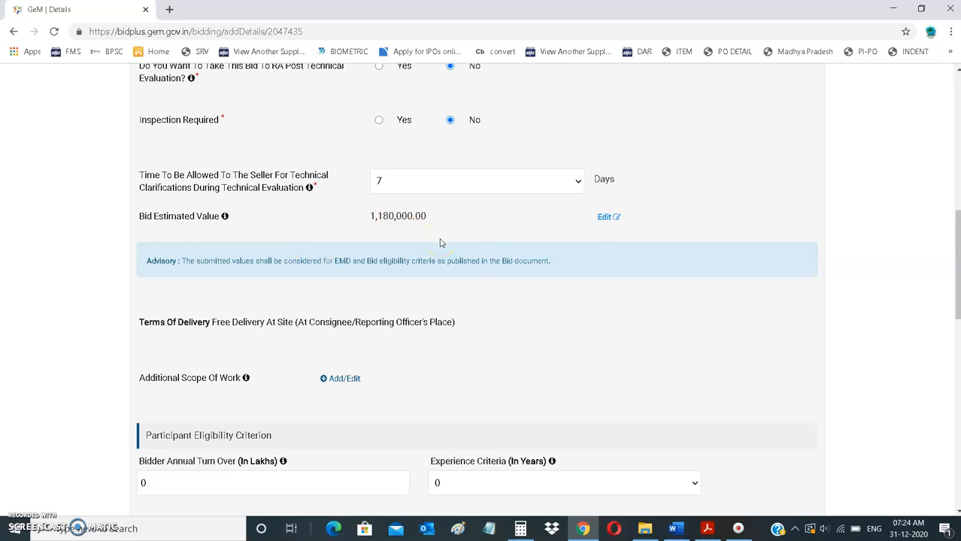
scroll(436, 248, "up", 7)
scroll(414, 252, "down", 5)
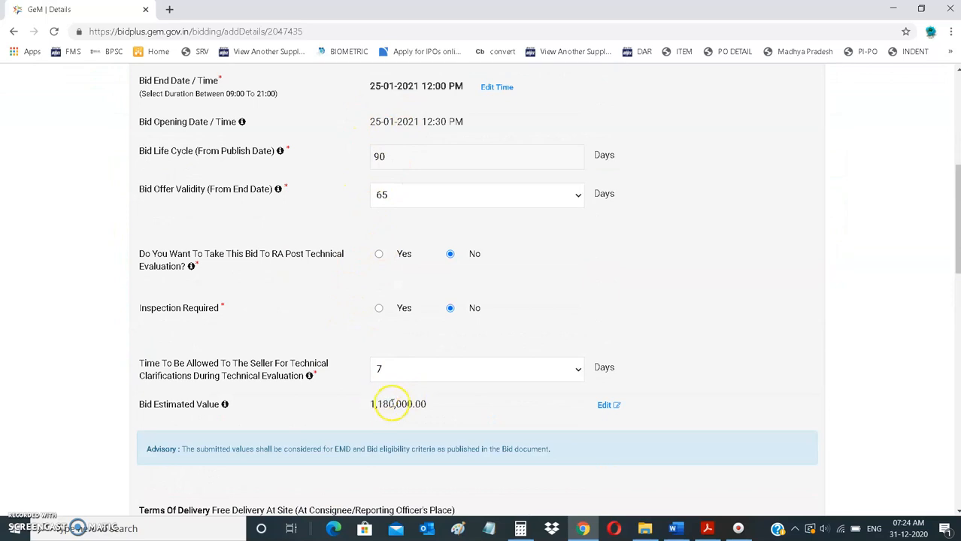
scroll(383, 410, "down", 2)
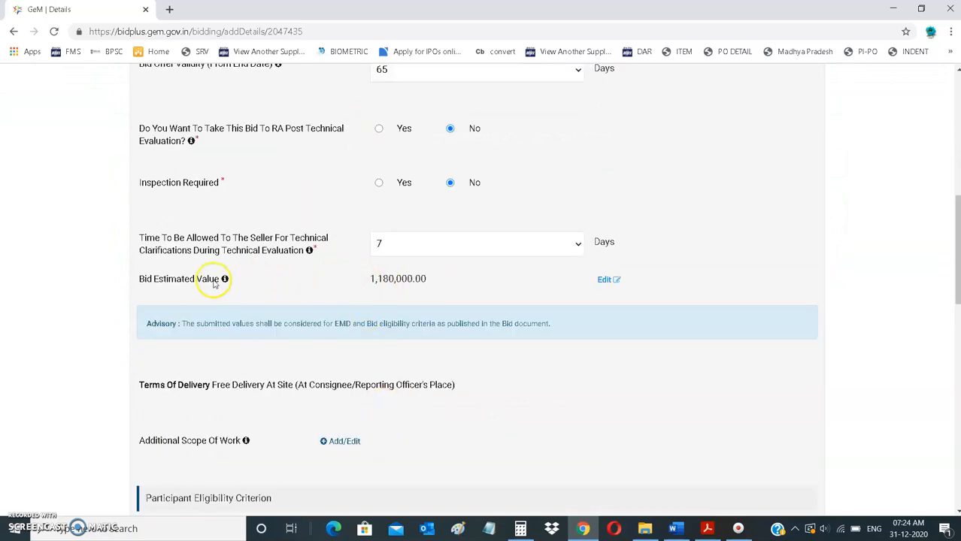
scroll(349, 347, "down", 1)
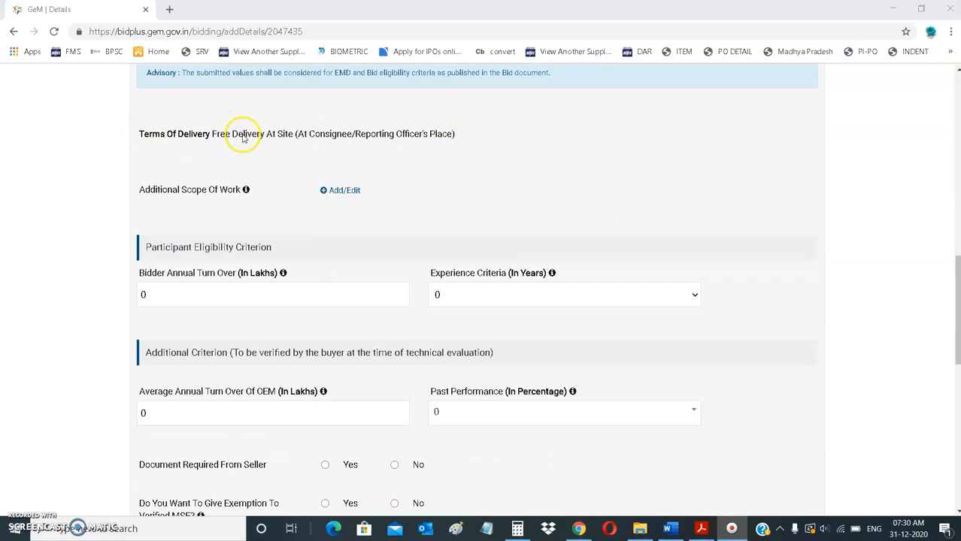
left_click_drag(238, 136, 331, 138)
left_click(340, 138)
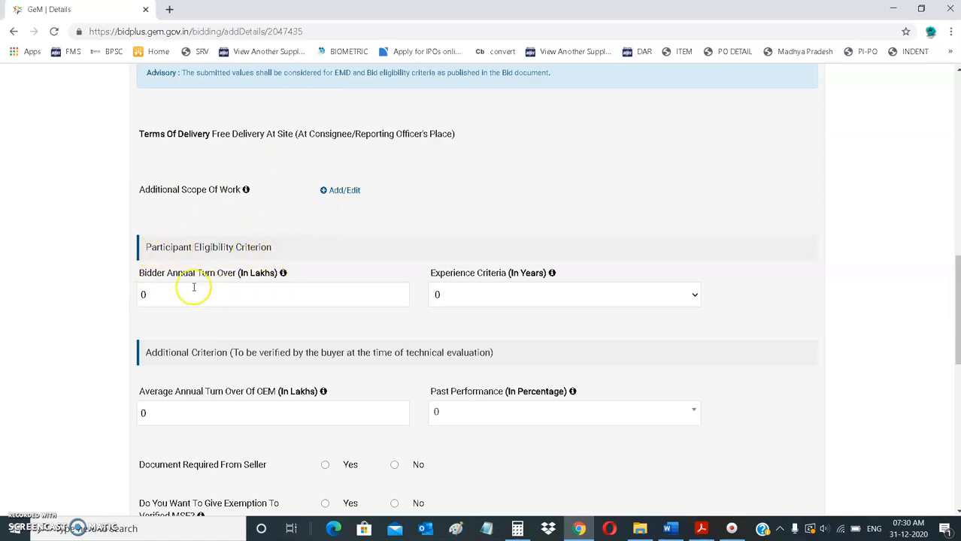
Step: Examine the bidder annual turnover and experience fields under Participant Eligibility Criterion
left_click_drag(148, 280, 279, 270)
left_click(296, 273)
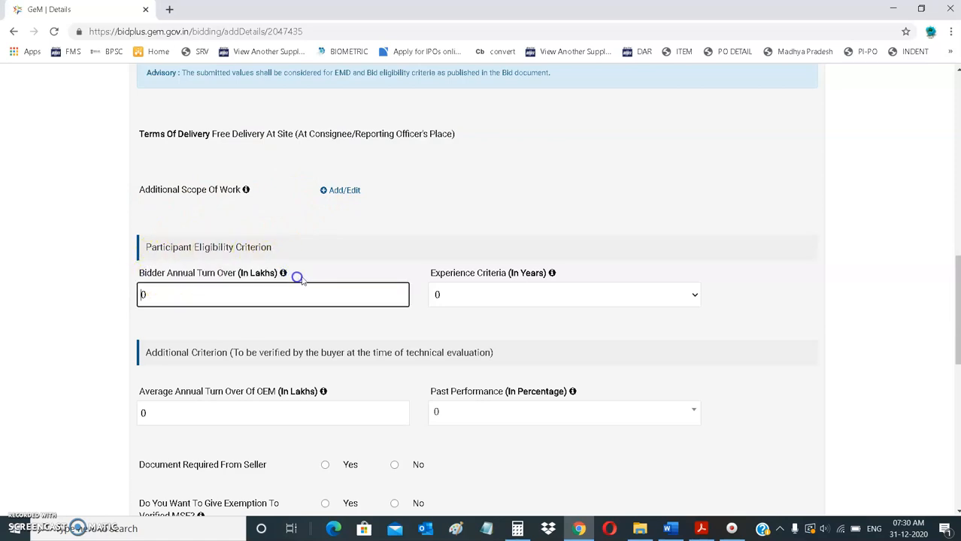
left_click(267, 260)
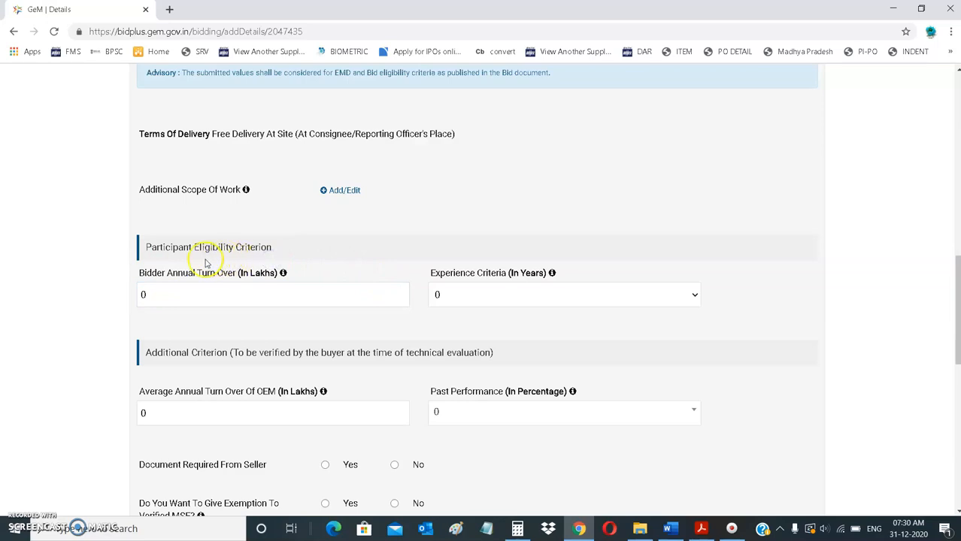
left_click_drag(178, 276, 528, 274)
left_click(364, 268)
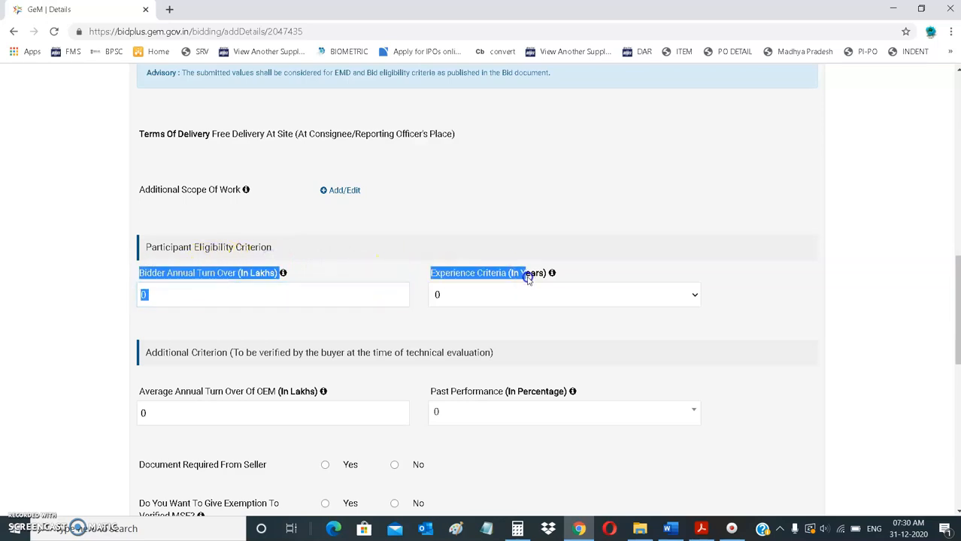
Step: Examine the OEM average annual turnover and past performance fields under Additional Criterion, comparing them with the participant eligibility fields
scroll(528, 278, "down", 1)
scroll(193, 308, "down", 2)
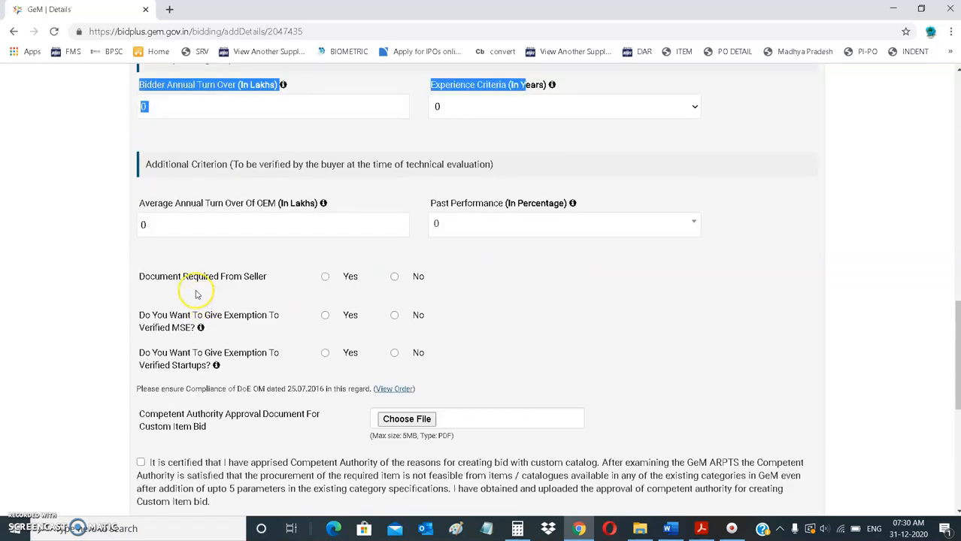
left_click_drag(163, 203, 300, 208)
left_click(339, 207)
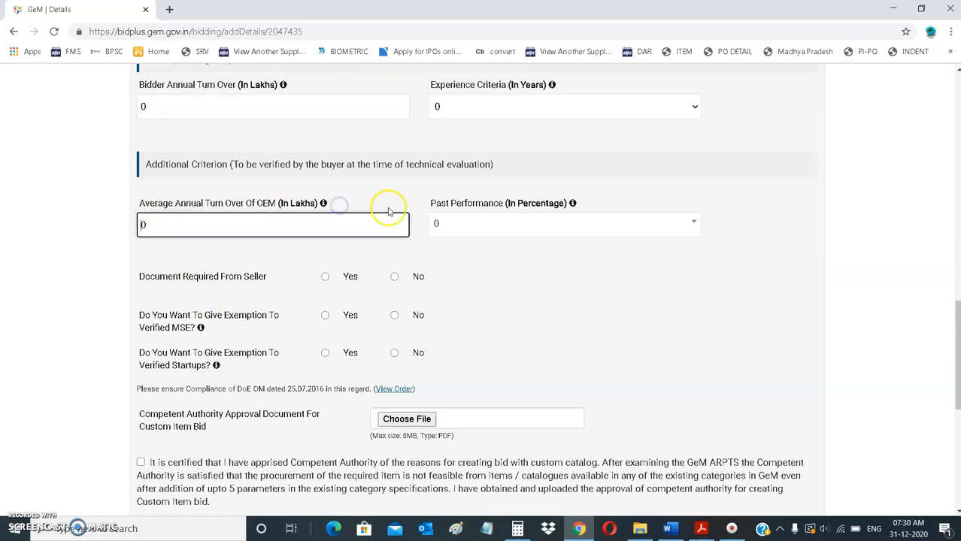
left_click_drag(434, 203, 579, 202)
left_click(396, 237)
scroll(317, 238, "up", 2)
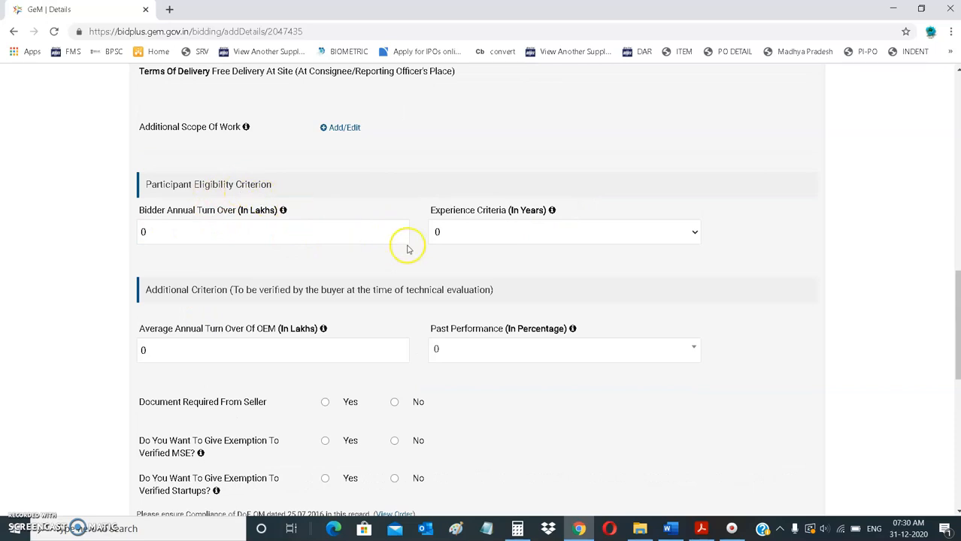
scroll(366, 313, "down", 1)
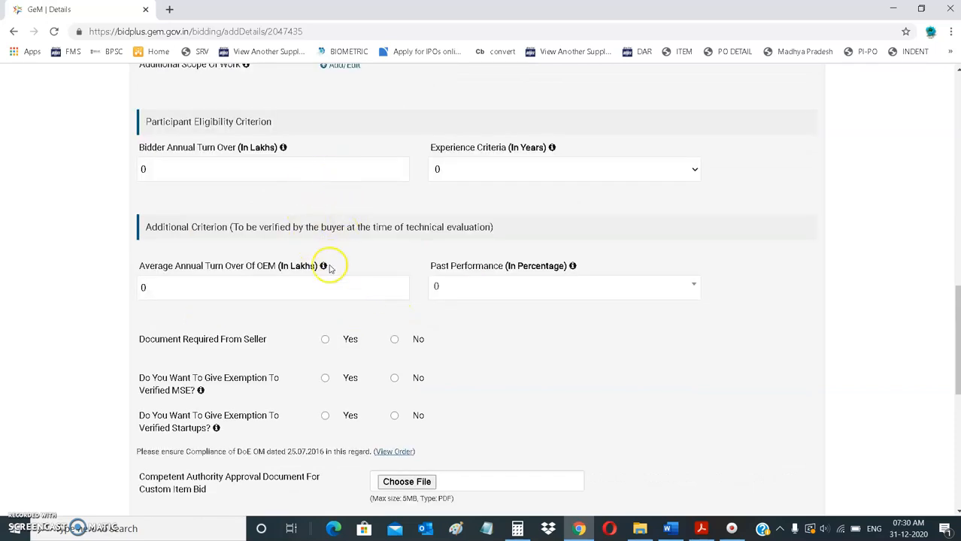
Step: Require a document from the seller and select Additional Doc 1 (Requested in ATC) as the document
scroll(339, 263, "up", 2)
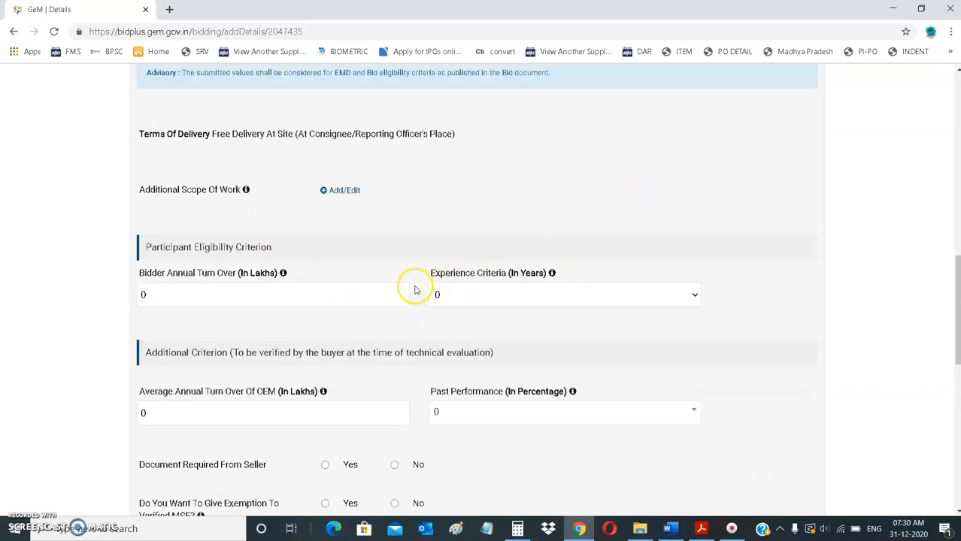
scroll(412, 289, "down", 2)
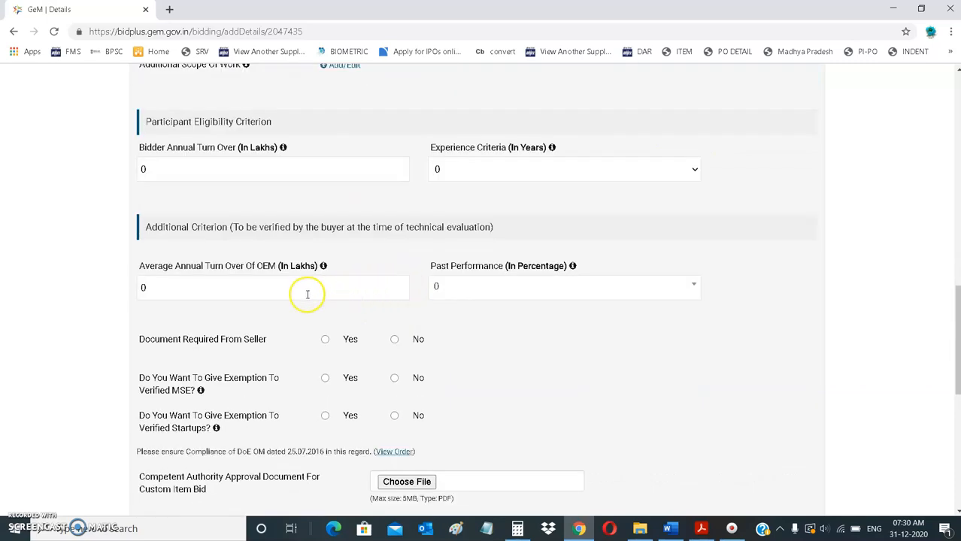
scroll(300, 294, "down", 1)
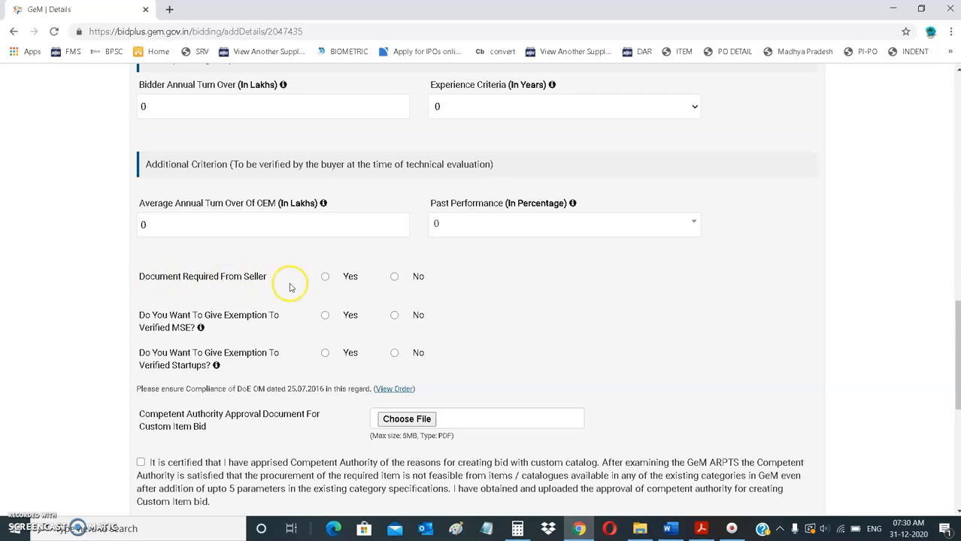
left_click(325, 277)
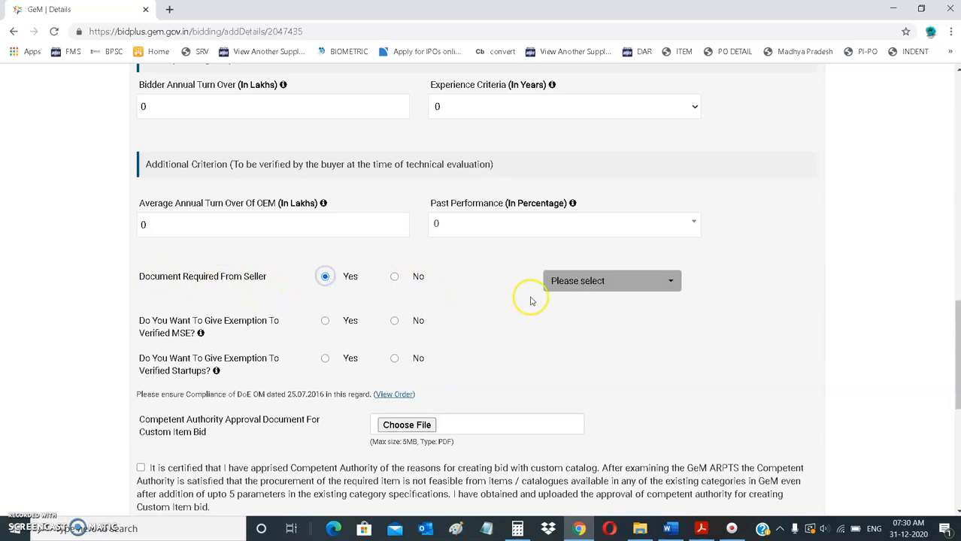
left_click(575, 281)
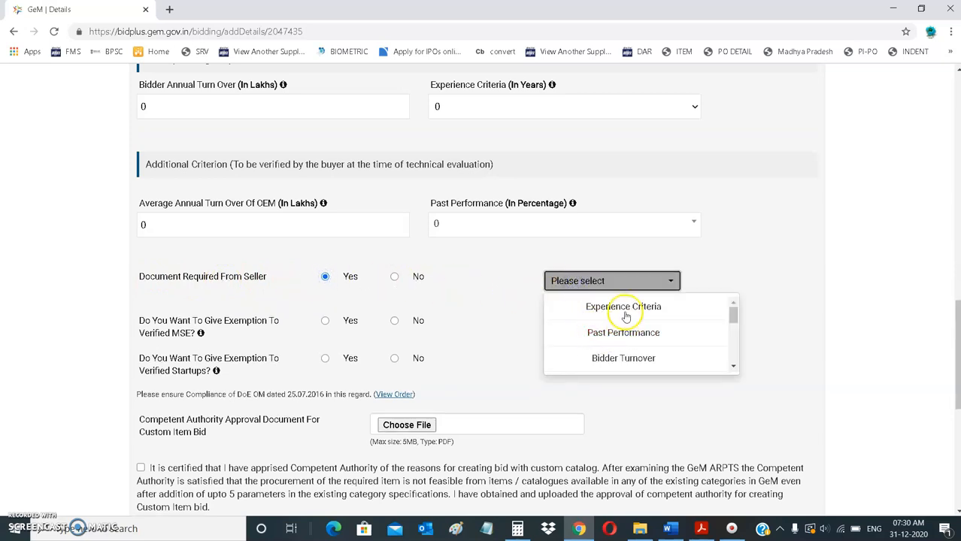
left_click_drag(733, 313, 735, 338)
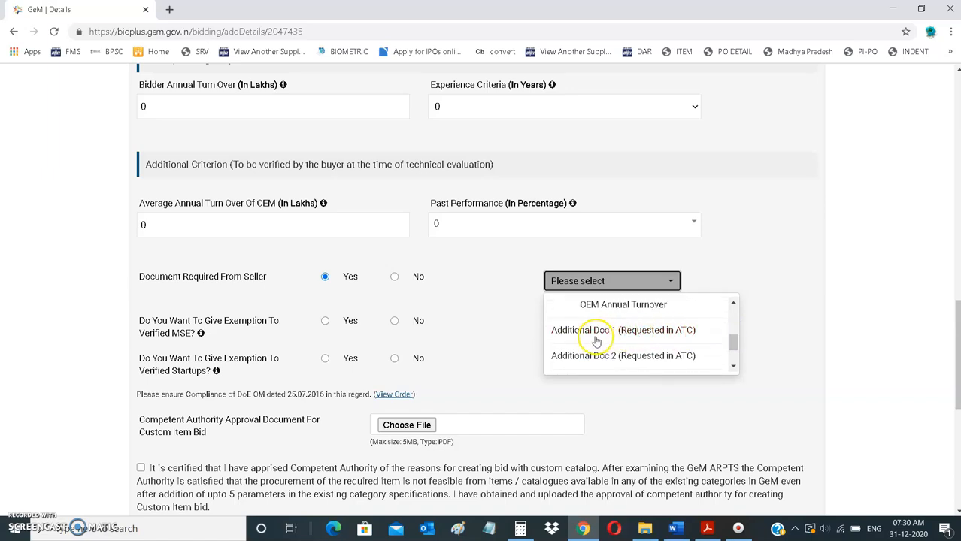
left_click(682, 333)
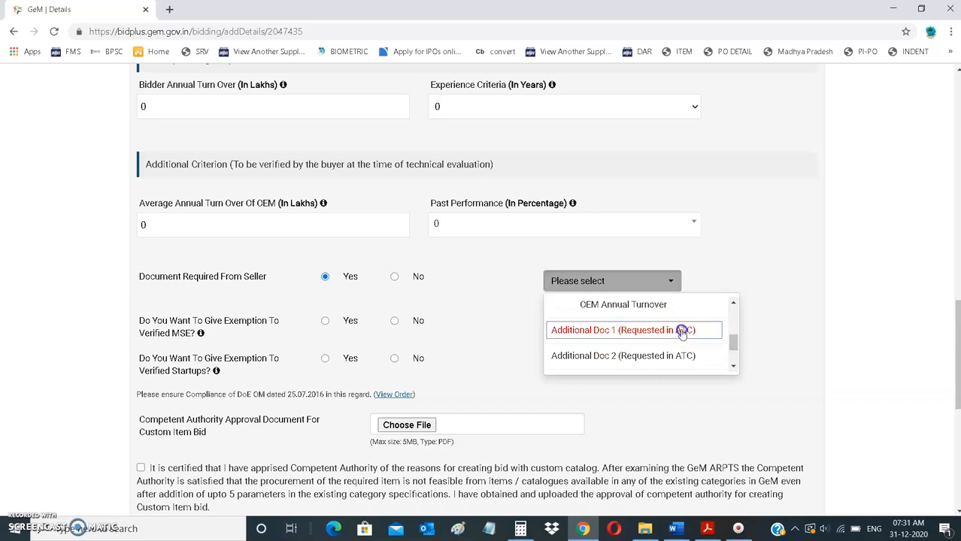
left_click(683, 333)
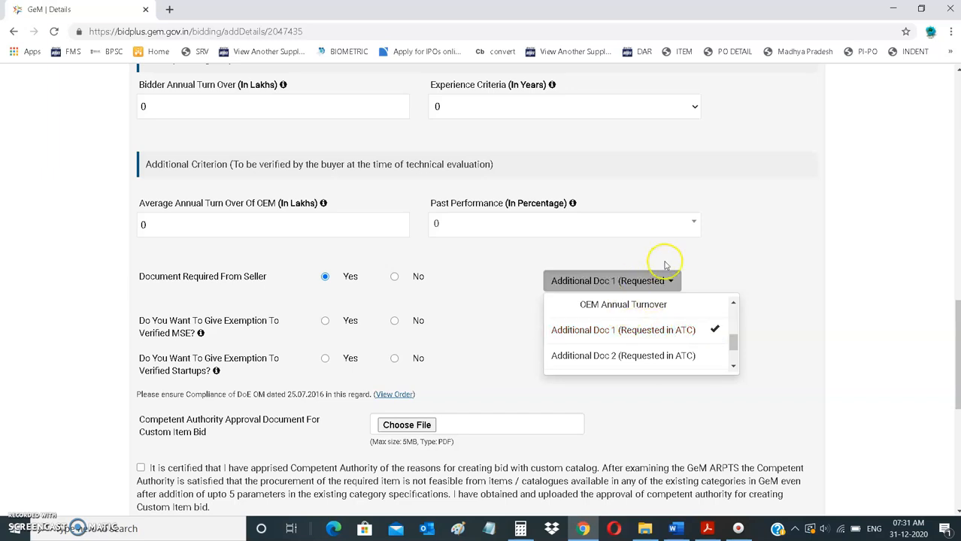
left_click(736, 249)
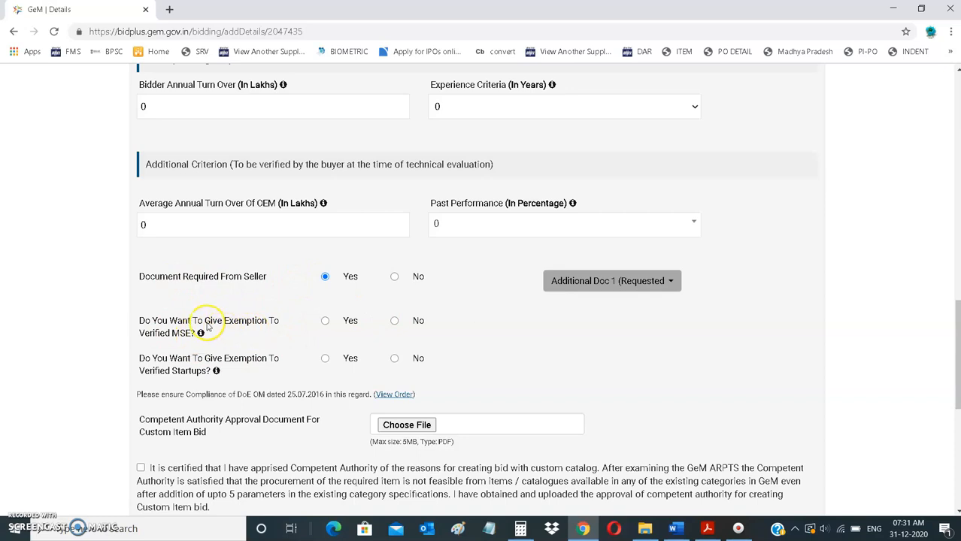
Step: Look at the exemption options for verified MSE and set that exemption to No
left_click(325, 321)
left_click(600, 325)
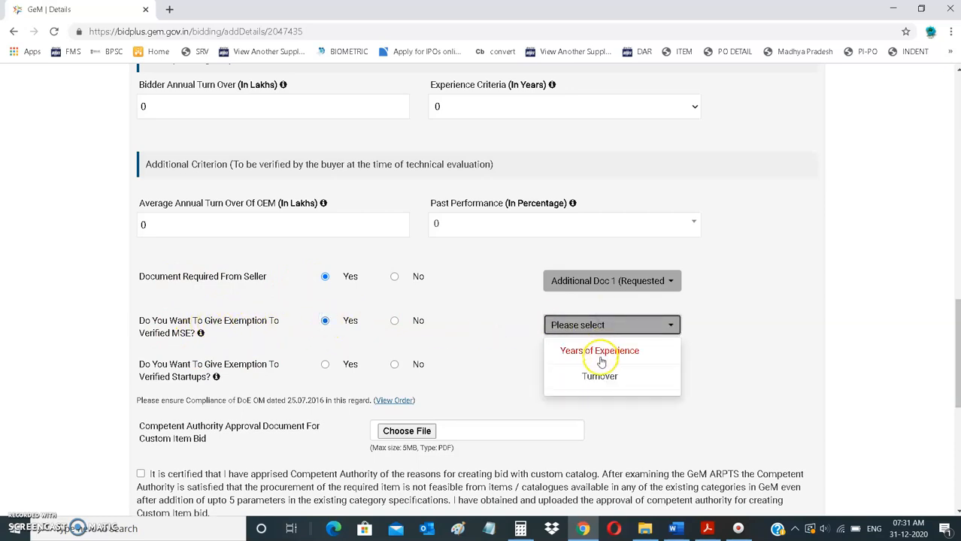
left_click(478, 330)
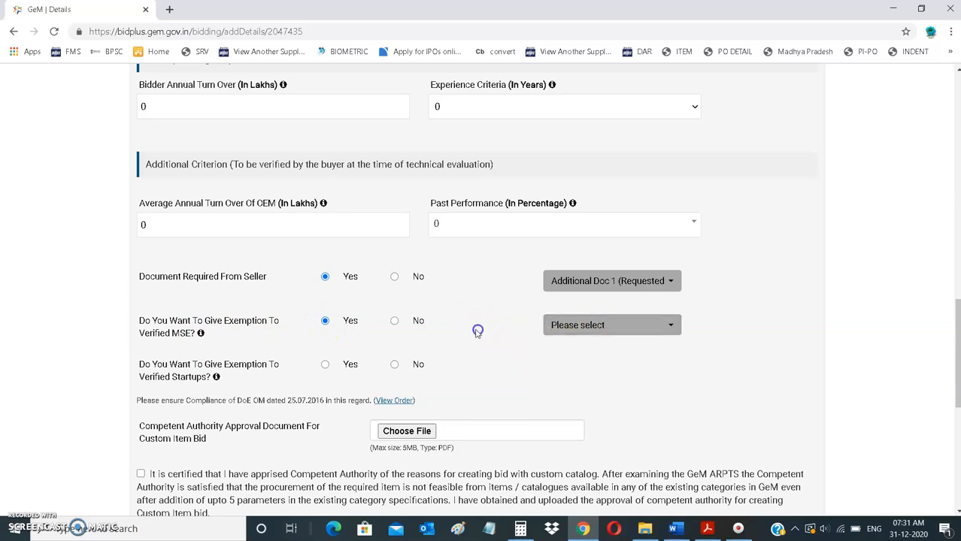
left_click(392, 322)
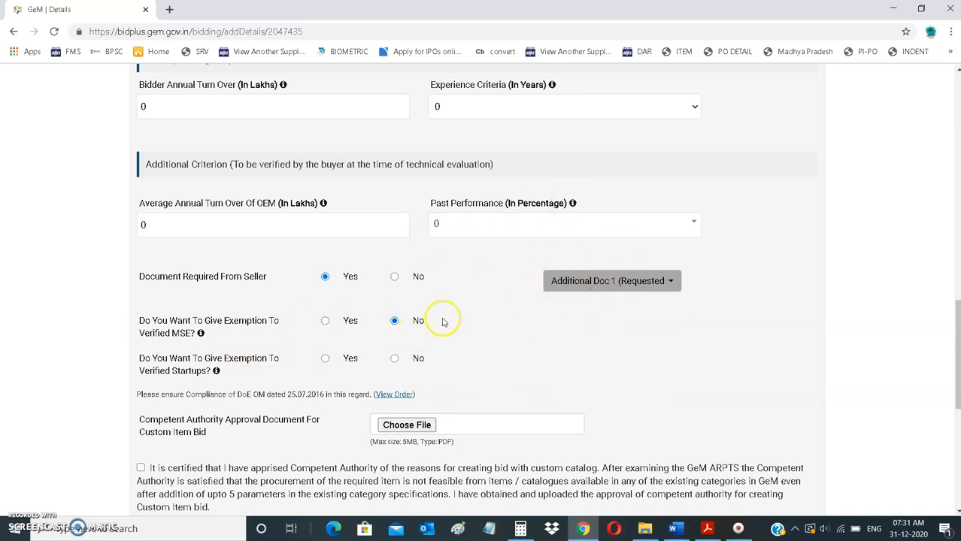
Step: Review the bid details filled in so far and set the exemption for verified startups to No
scroll(590, 308, "up", 15)
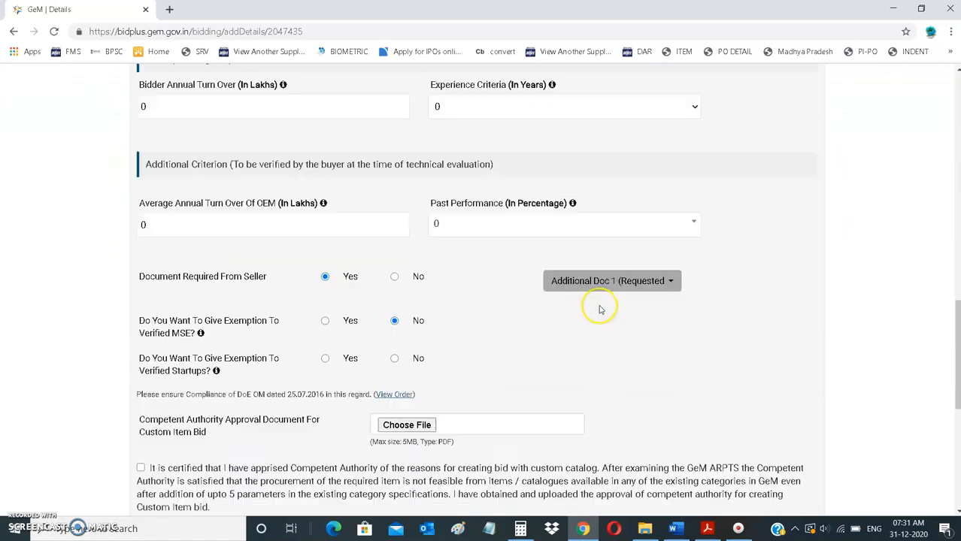
scroll(599, 308, "down", 4)
scroll(601, 307, "up", 5)
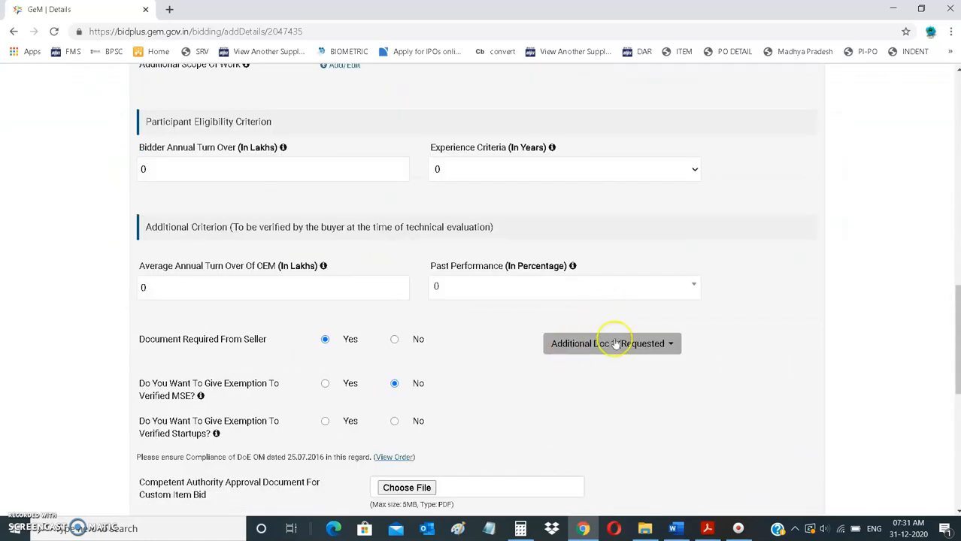
scroll(563, 346, "up", 12)
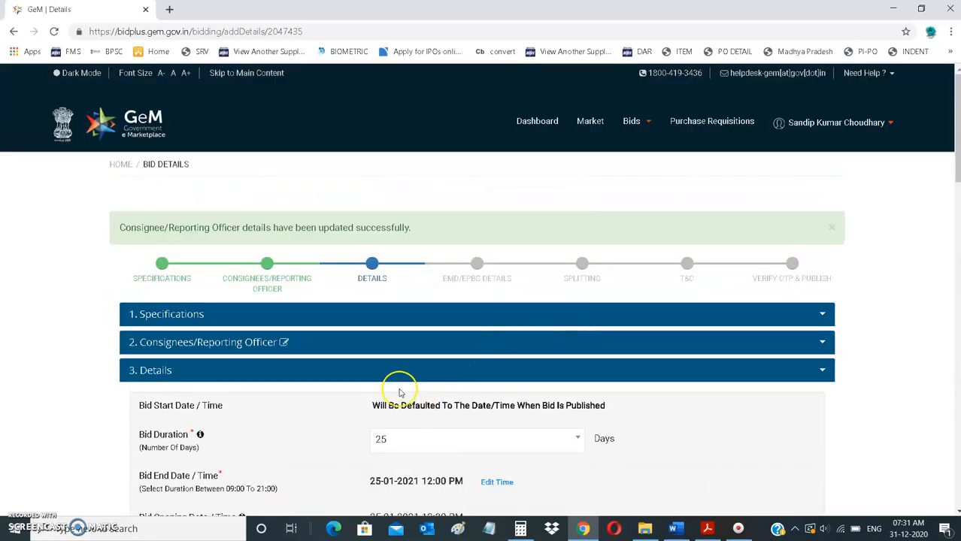
scroll(734, 319, "down", 7)
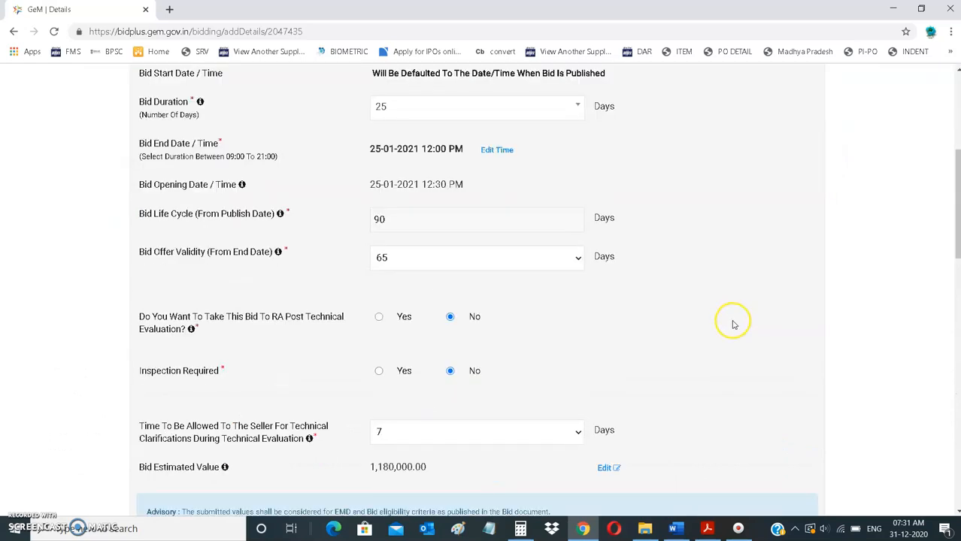
scroll(421, 278, "down", 5)
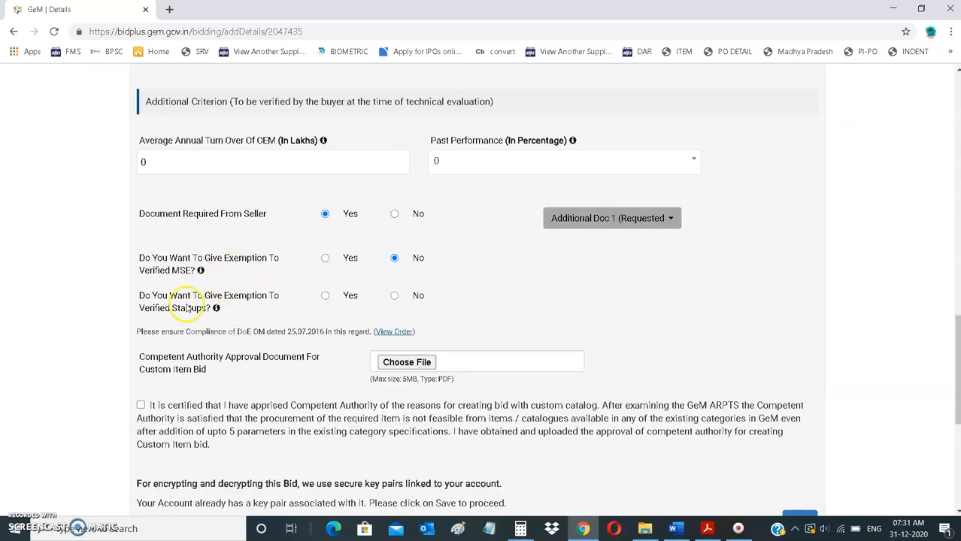
left_click_drag(170, 299, 256, 307)
left_click(263, 309)
left_click(395, 296)
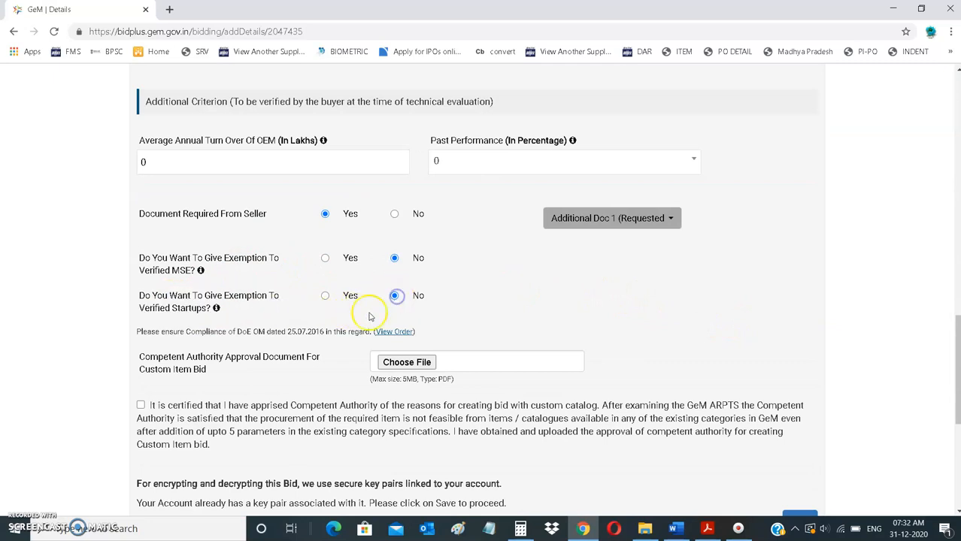
left_click(378, 282)
Step: Accept the competent authority certification for the custom item bid and save the bid details
scroll(193, 365, "down", 1)
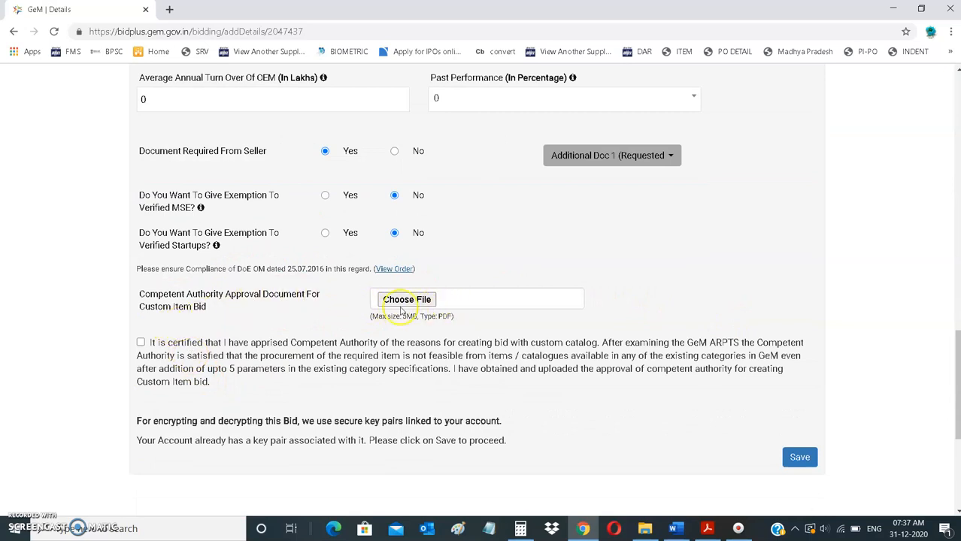
left_click(139, 343)
left_click(798, 460)
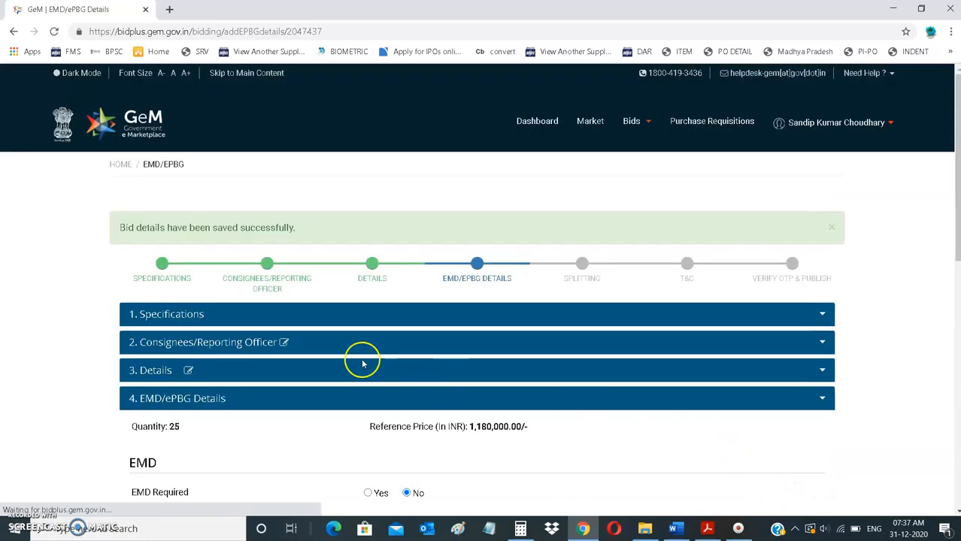
Step: Keep EMD Required and ePBG Required at No and save the EMD/ePBG details
scroll(364, 361, "down", 4)
scroll(368, 379, "up", 2)
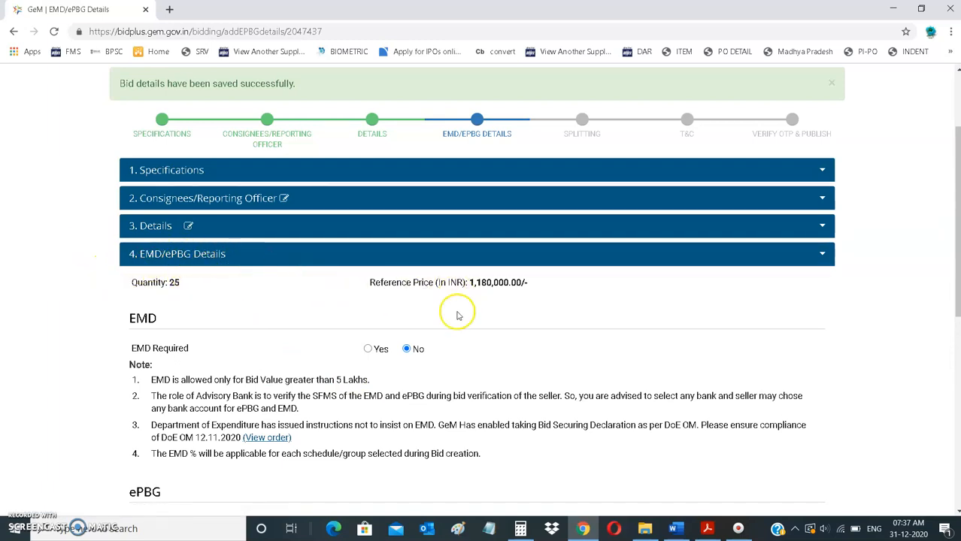
scroll(322, 360, "down", 2)
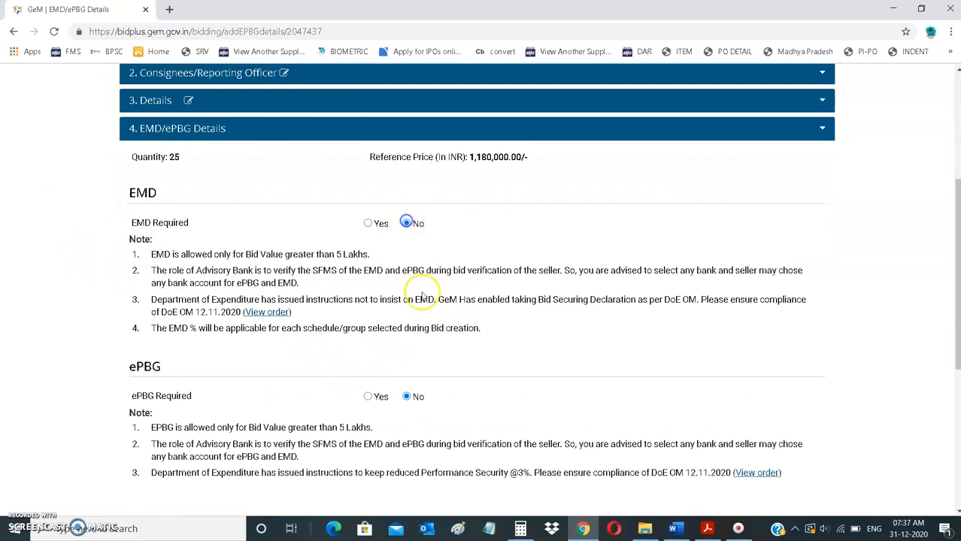
scroll(401, 392, "down", 3)
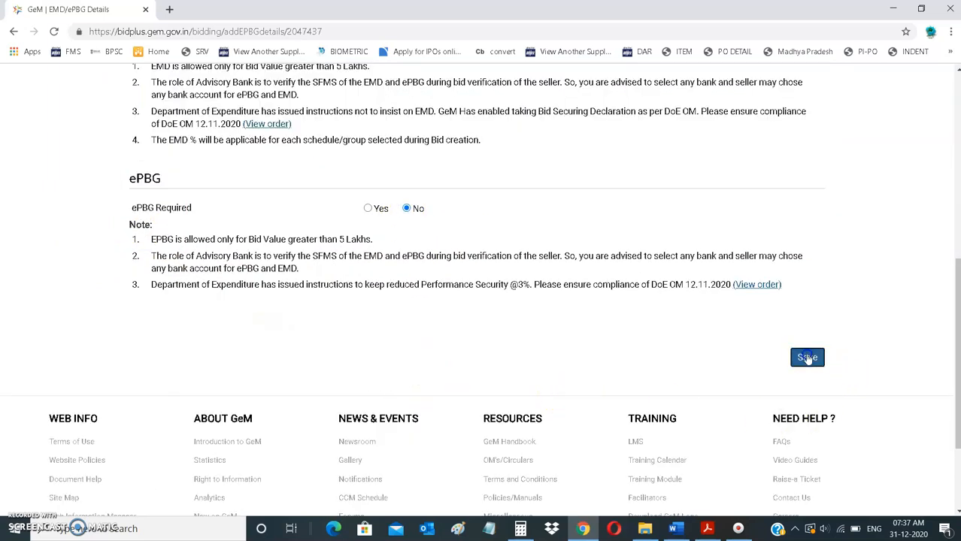
left_click(806, 358)
Step: Set Splitting Required to Yes and enter 2 as the number of bidders amongst which the order is split
scroll(454, 364, "down", 4)
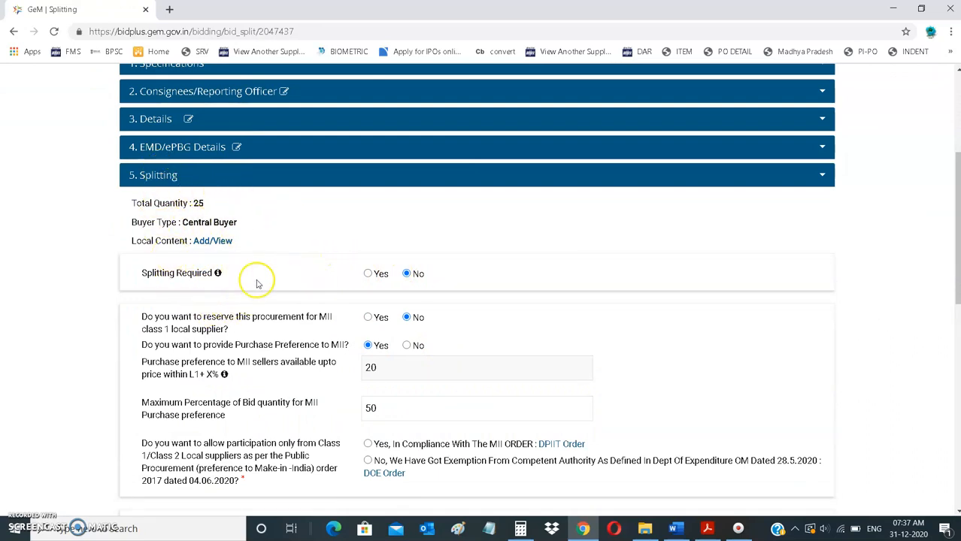
left_click(368, 275)
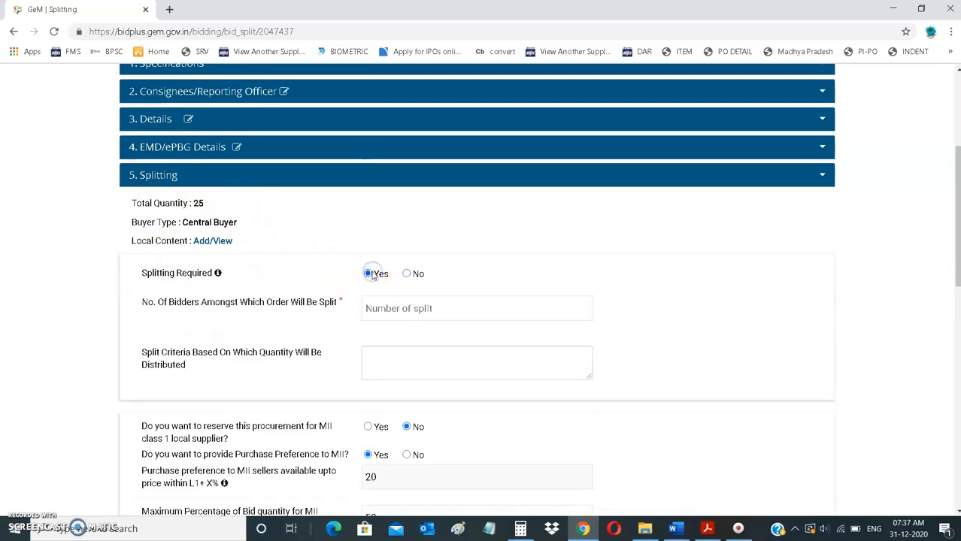
left_click(391, 309)
left_click(379, 338)
left_click(391, 360)
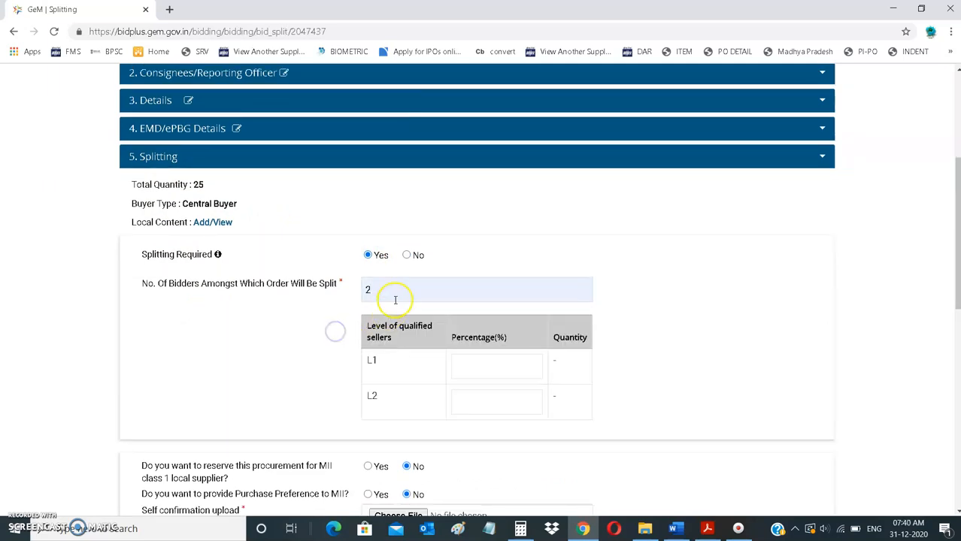
left_click(394, 298)
Step: Set the split percentages to 70 for L1 and 30 for L2
left_click(385, 364)
left_click(464, 365)
type("70")
left_click(349, 383)
left_click(466, 403)
type("30")
left_click(583, 397)
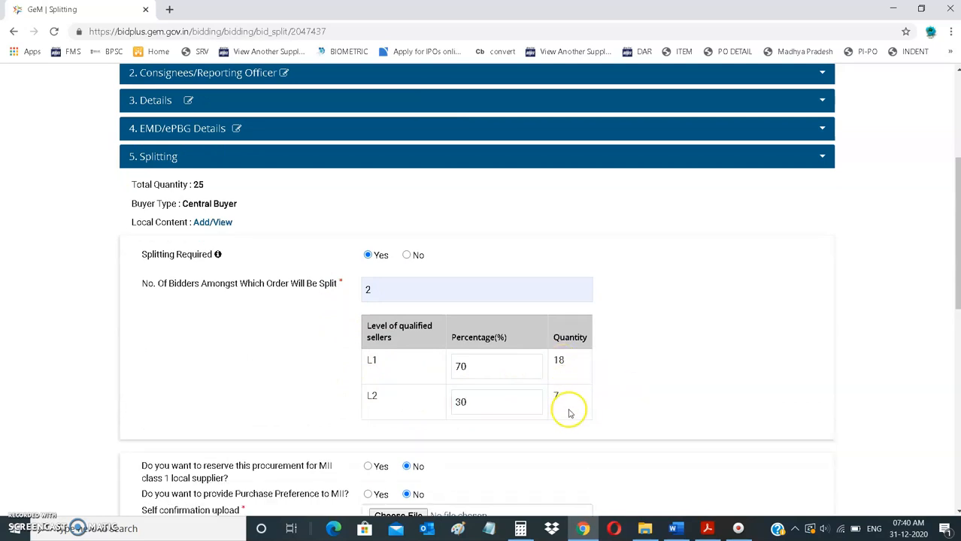
left_click(599, 340)
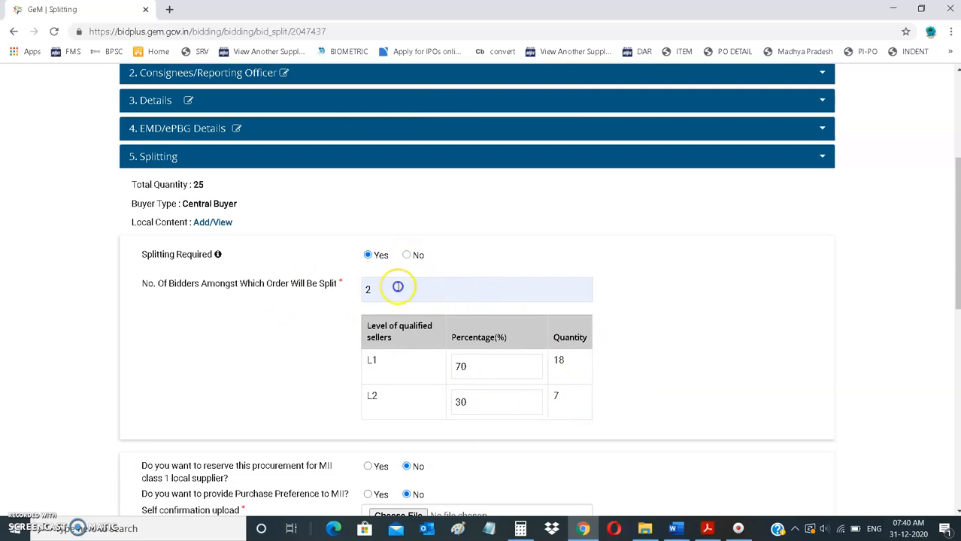
Step: Review the split together with the MII and MSE reservation and purchase preference settings, and save the splitting details
scroll(331, 341, "down", 2)
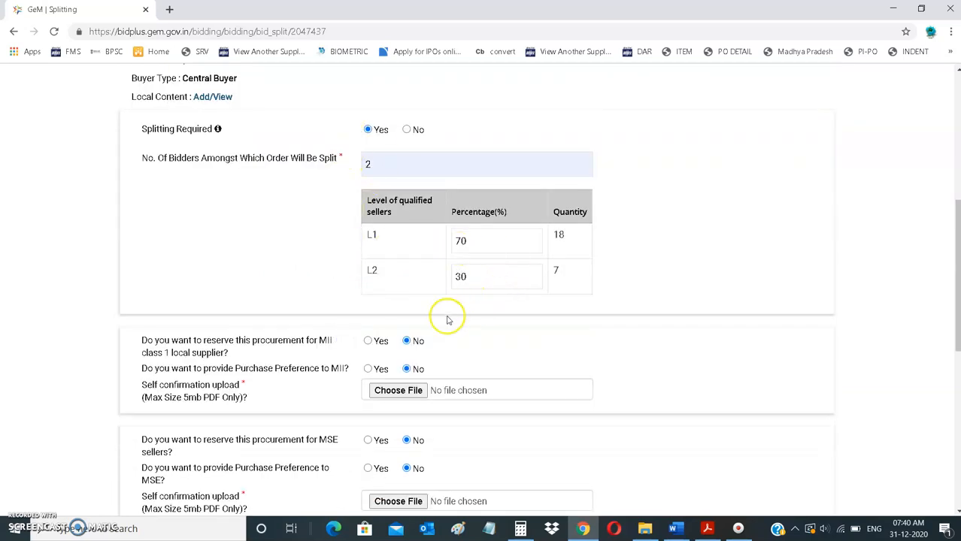
scroll(406, 225, "up", 1)
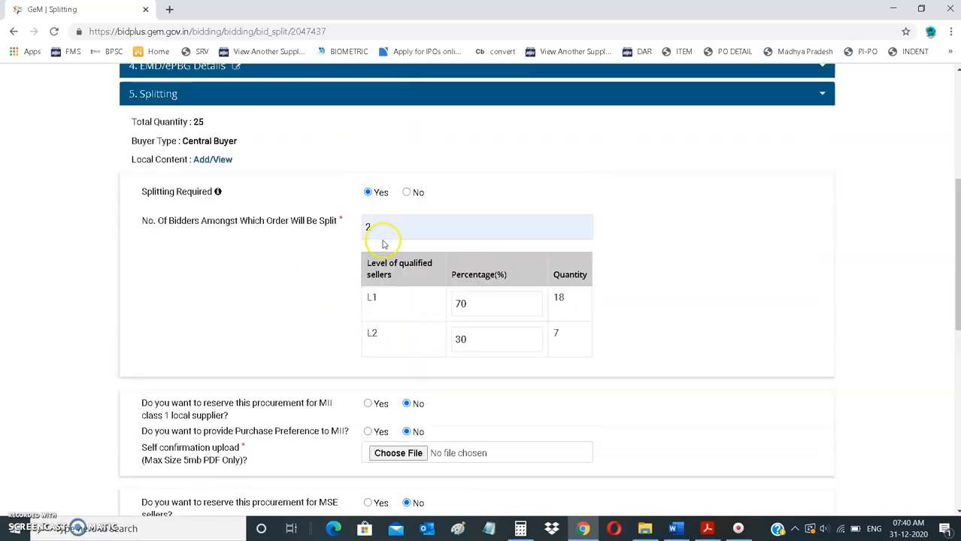
scroll(417, 240, "down", 3)
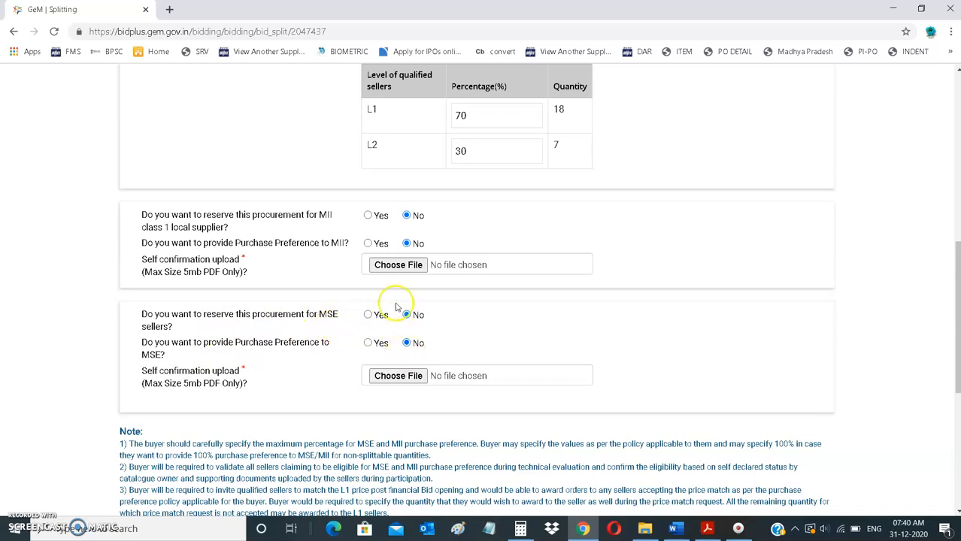
scroll(307, 382, "down", 1)
scroll(433, 309, "up", 3)
scroll(432, 307, "up", 3)
scroll(406, 304, "down", 8)
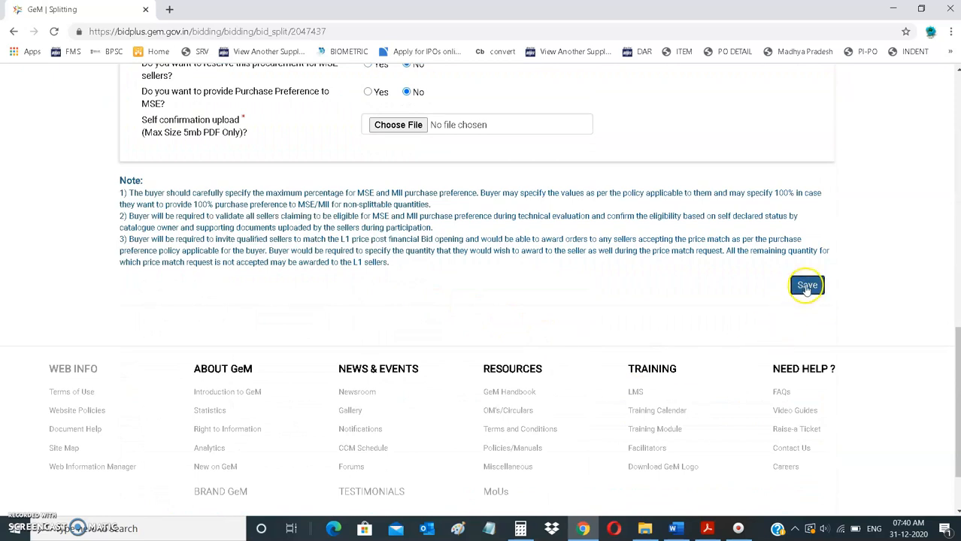
left_click(806, 286)
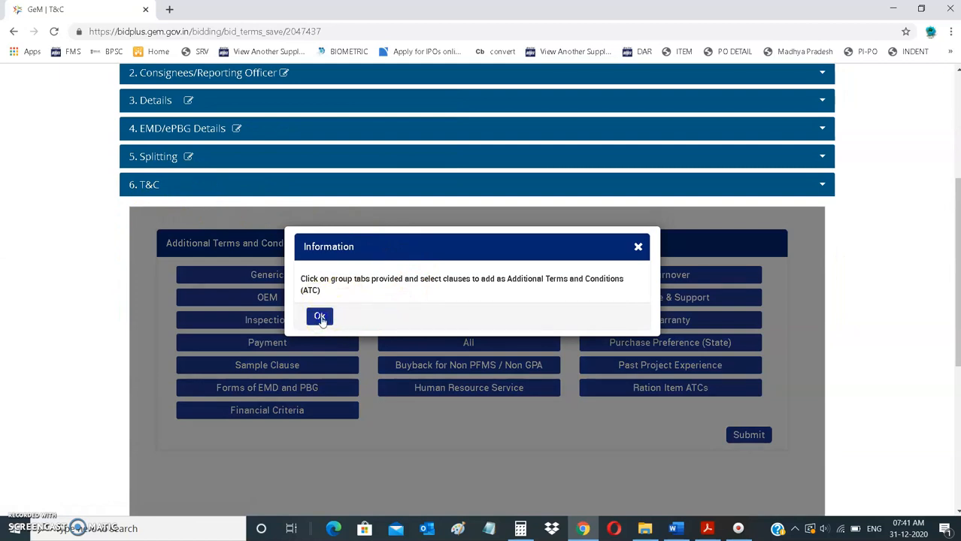
Step: Dismiss the information notice on adding clauses and open the Generic group of Additional Terms and Conditions
left_click(320, 317)
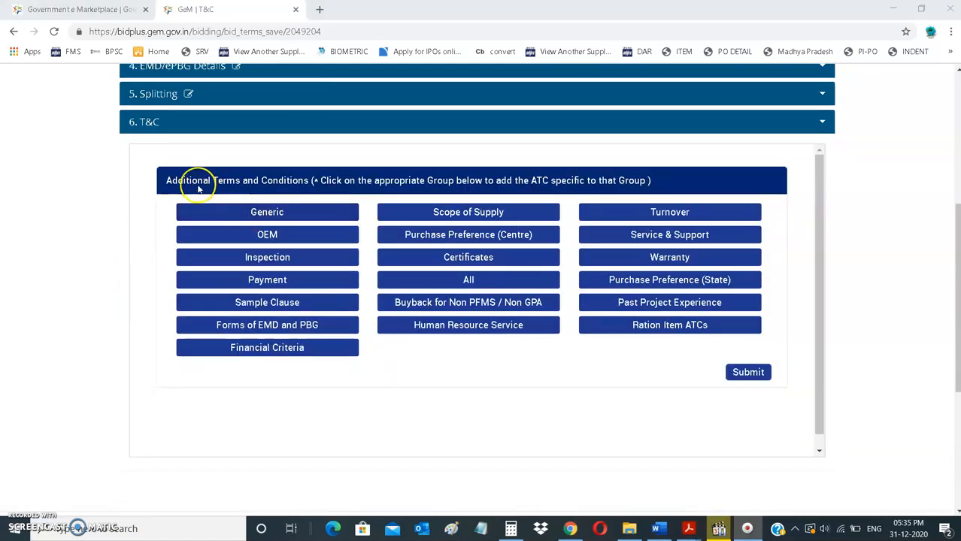
left_click(270, 214)
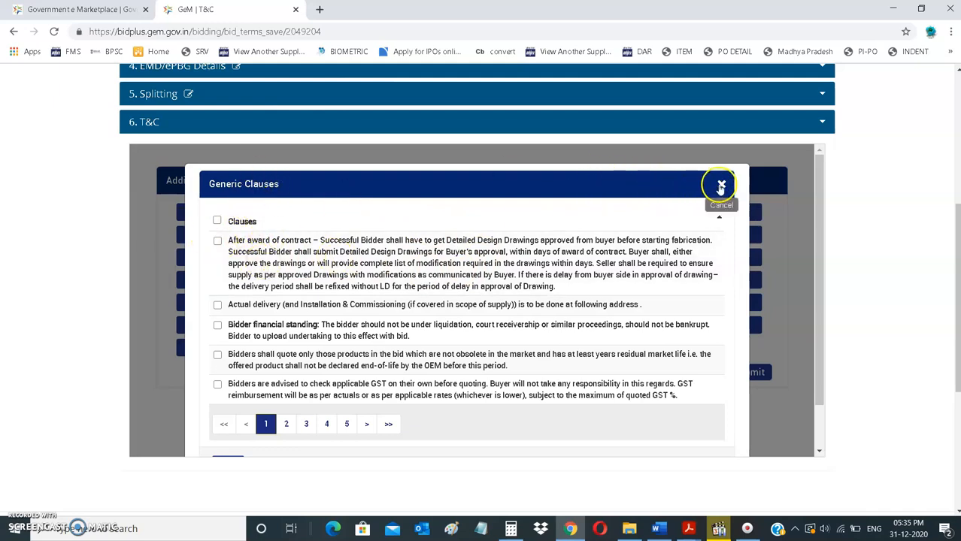
left_click(720, 186)
left_click(265, 212)
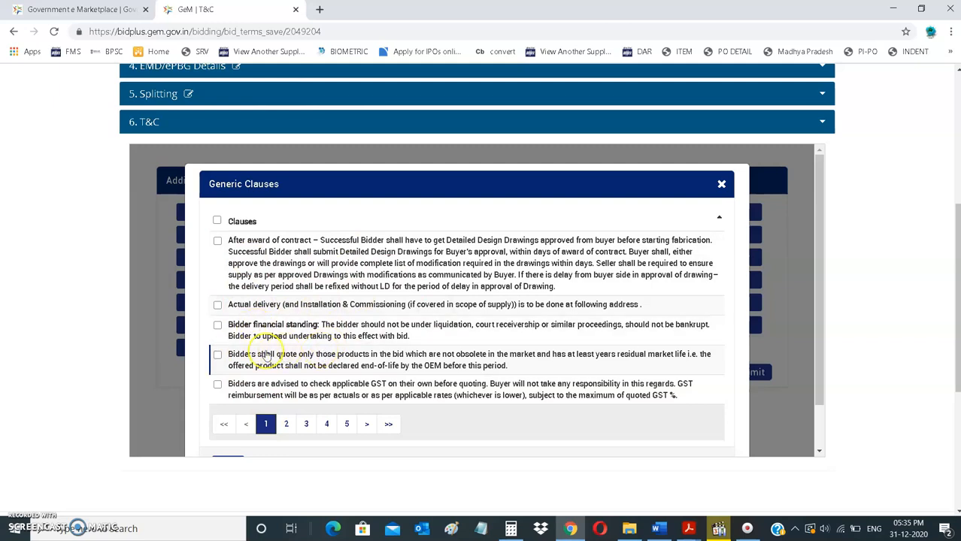
left_click(218, 325)
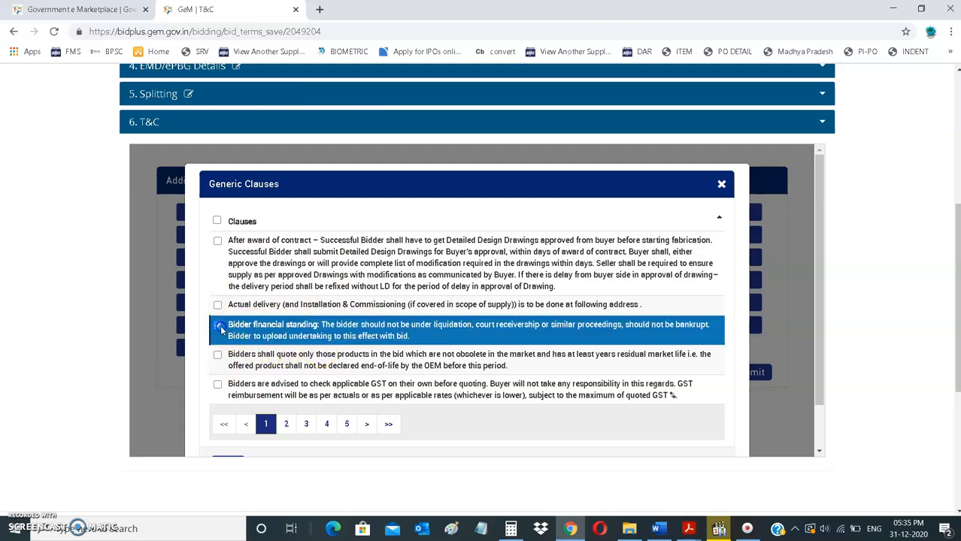
left_click(220, 328)
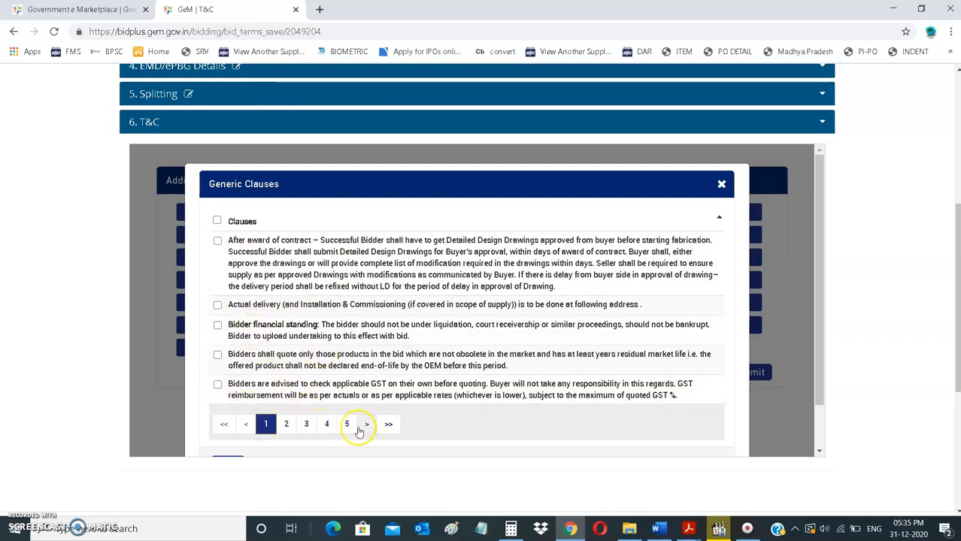
Step: Add the generic clause from the last page requiring sellers to upload the scanned GST invoice and GST portal payment screenshot when generating invoices
left_click(388, 426)
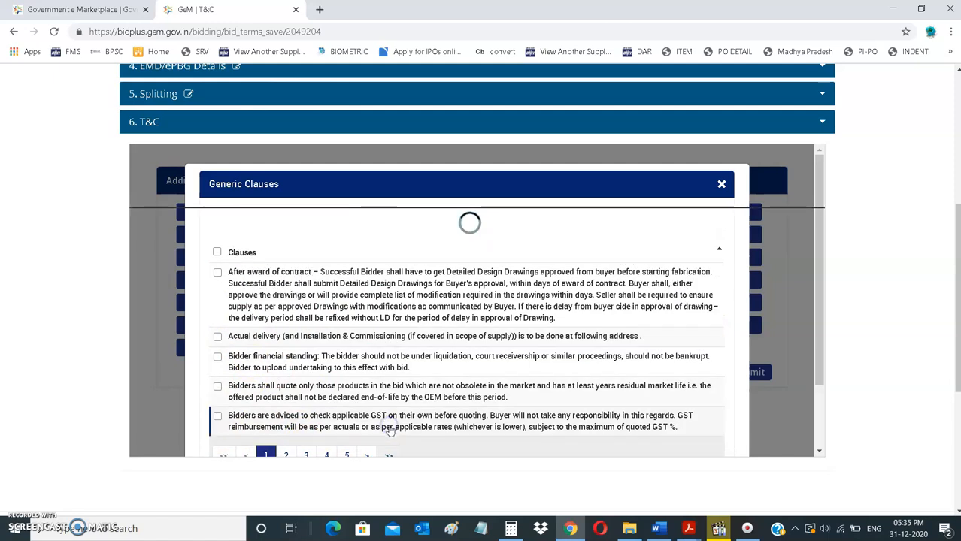
scroll(380, 421, "down", 1)
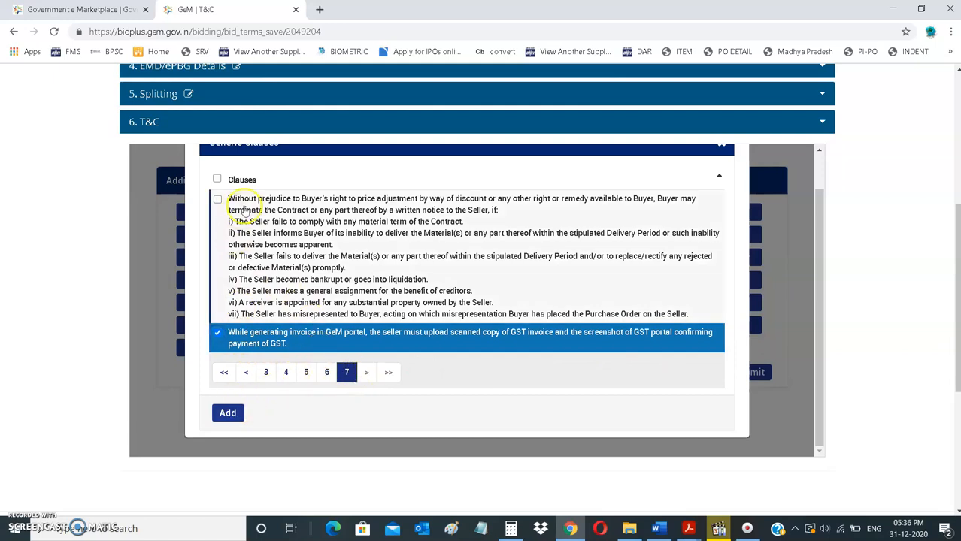
left_click(227, 414)
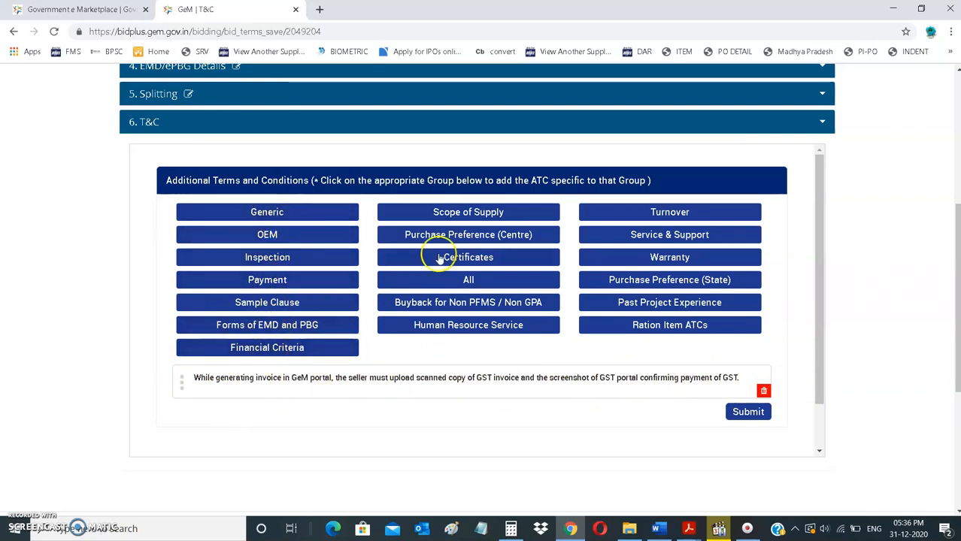
Step: Add the Scope of Supply clause stating that the bid price is to include all cost components
left_click(452, 214)
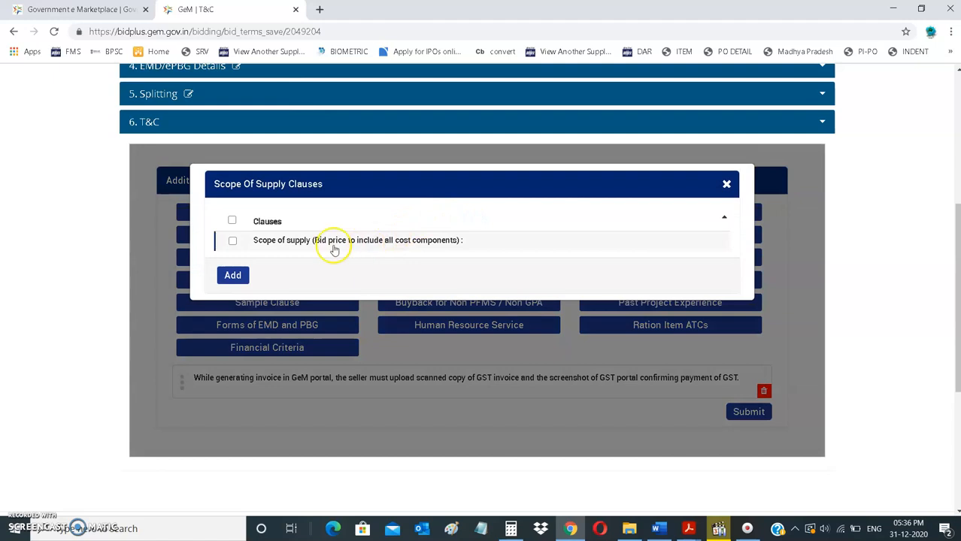
scroll(346, 242, "down", 1)
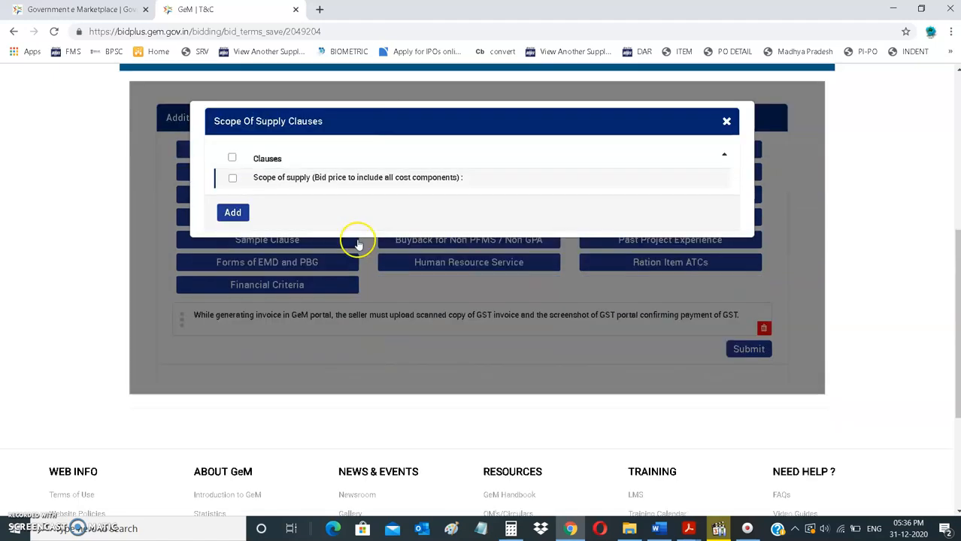
left_click(233, 178)
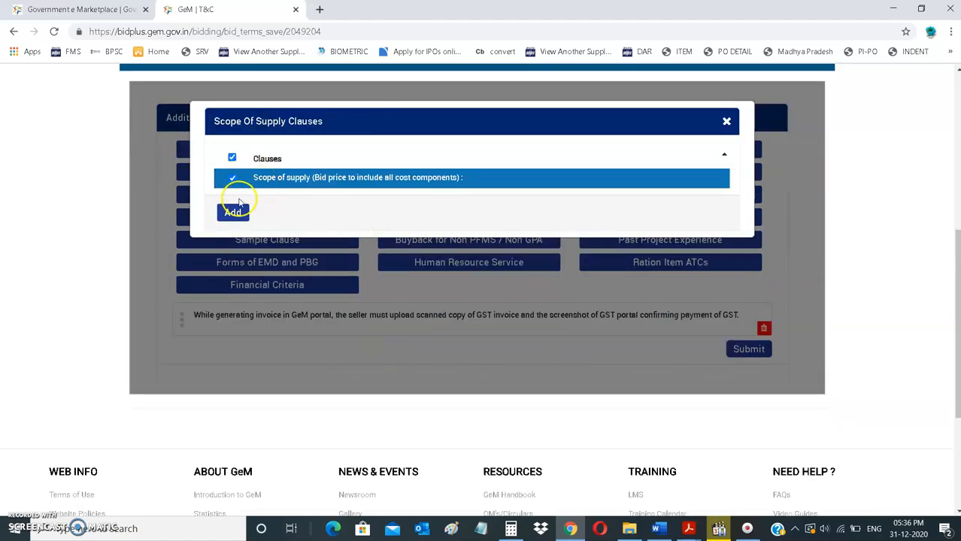
left_click(233, 214)
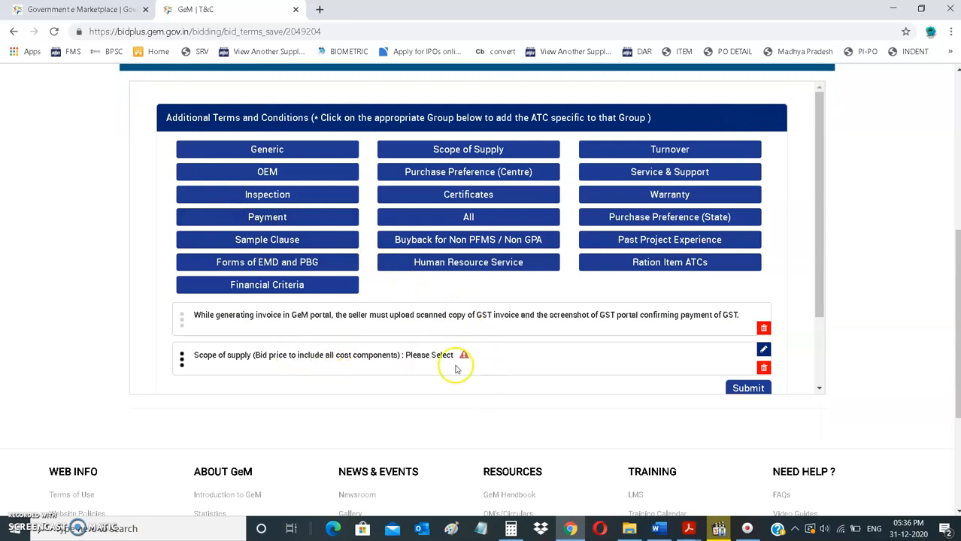
Step: Set the scope of supply parameter of the added clause to Only supply of Goods and update it
left_click(764, 351)
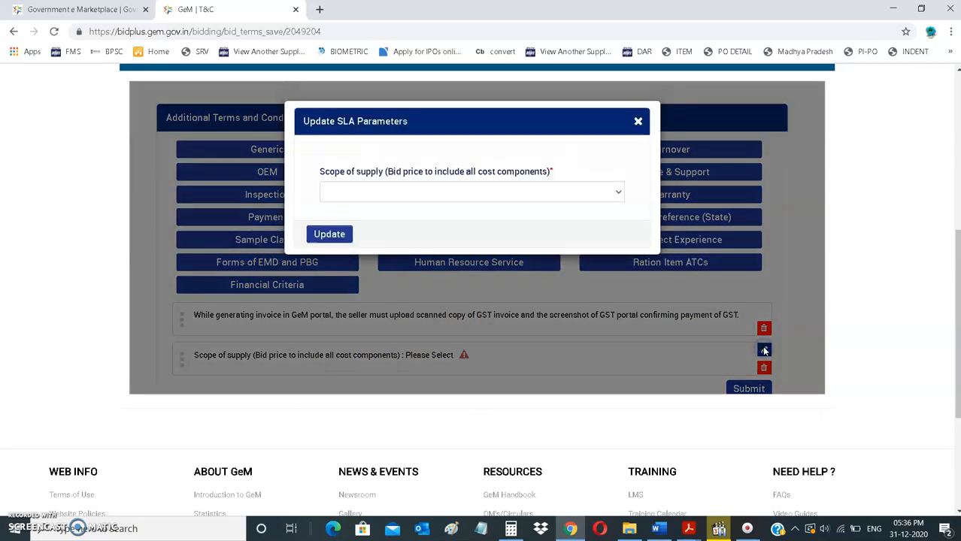
left_click(373, 189)
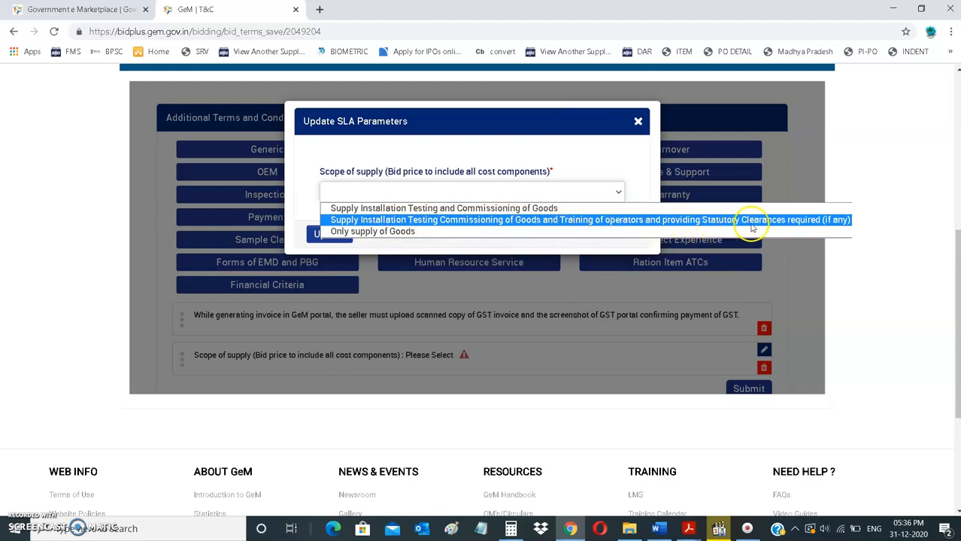
left_click(407, 233)
left_click(415, 193)
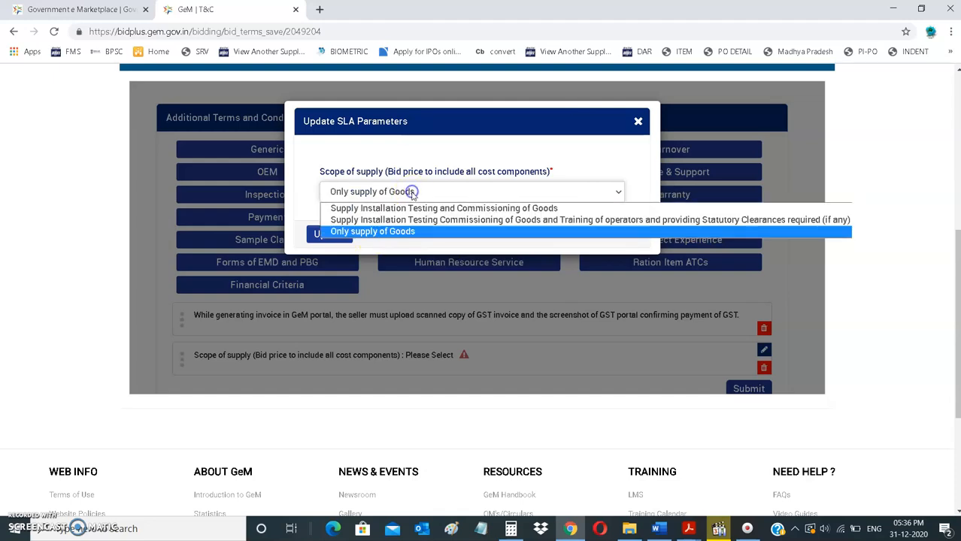
left_click(386, 233)
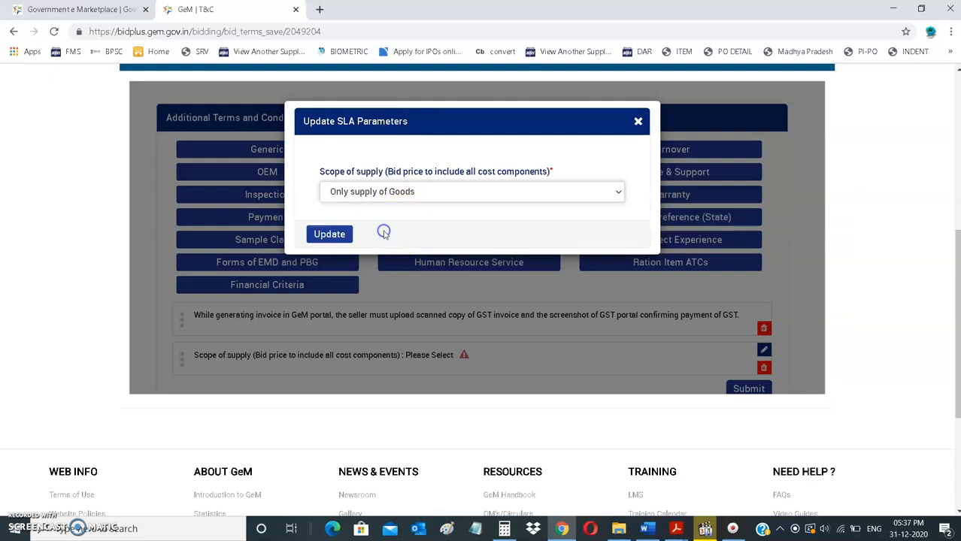
left_click(335, 233)
left_click(319, 179)
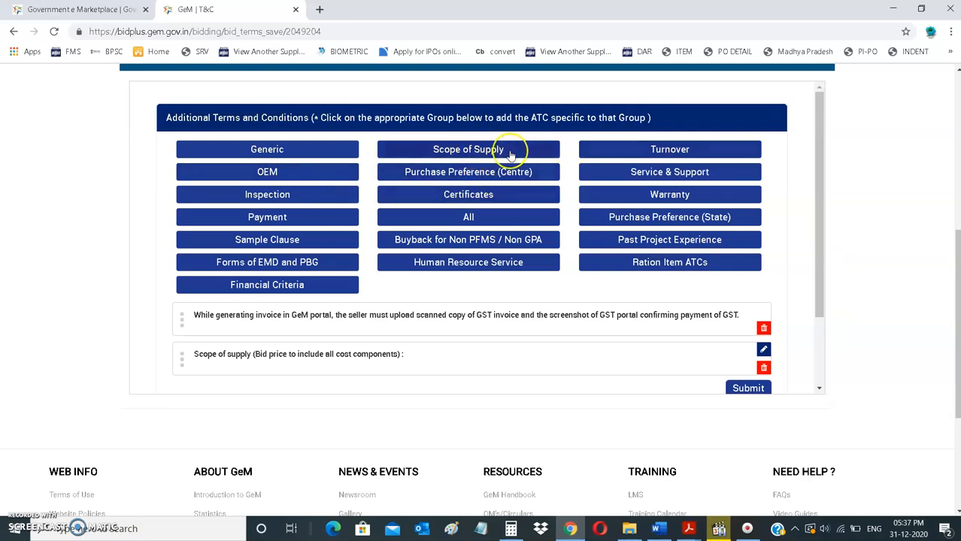
Step: Add the Certificates clause making bidders' offers liable to rejection if certificates or documents sought in the bid document, ATC and Corrigendum are not uploaded
left_click(470, 197)
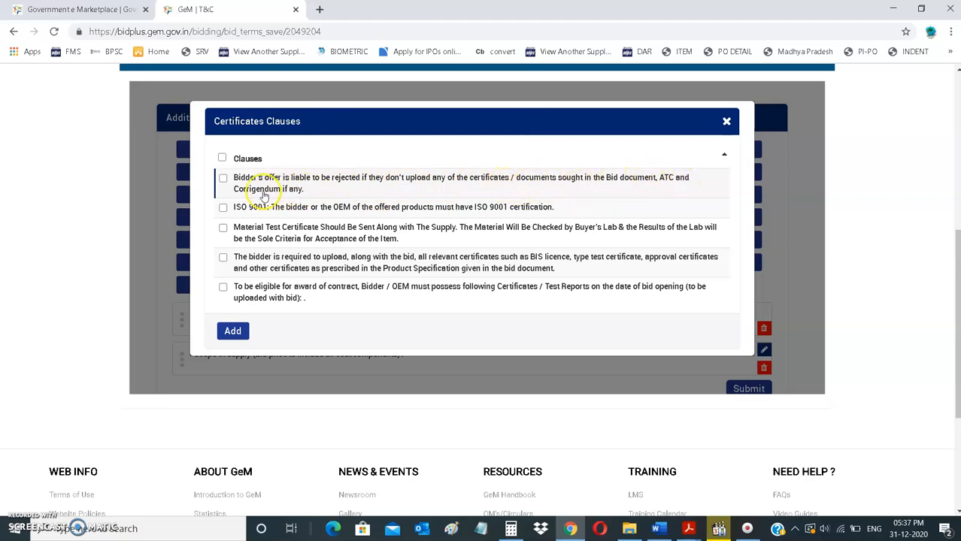
left_click(222, 179)
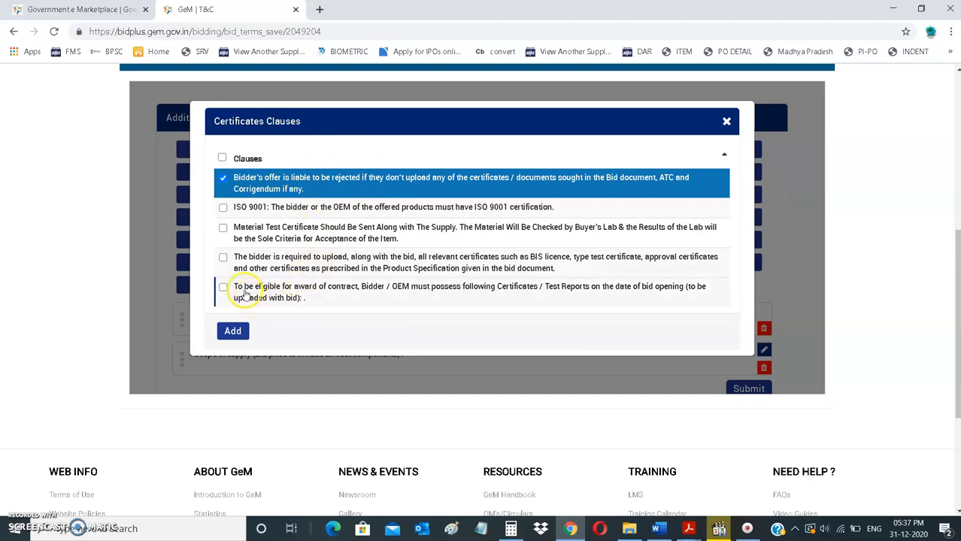
left_click(233, 332)
scroll(332, 321, "down", 2)
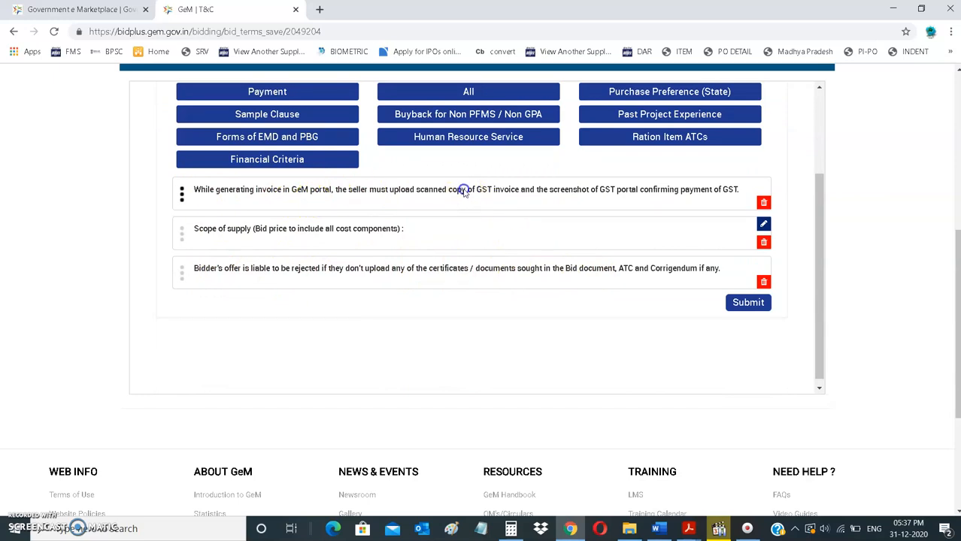
left_click(549, 193)
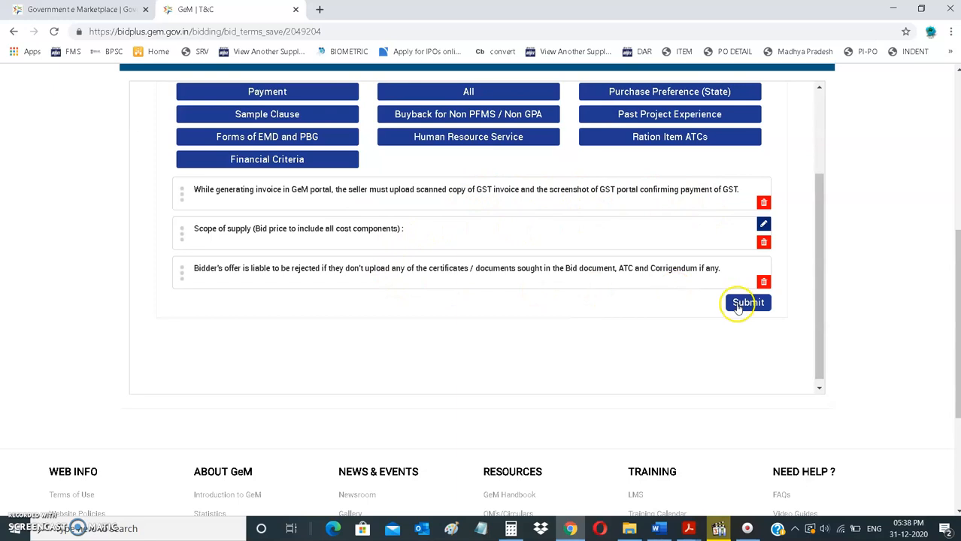
Step: Examine the clauses available in the Warranty and Inspection groups without adding any
scroll(677, 308, "up", 2)
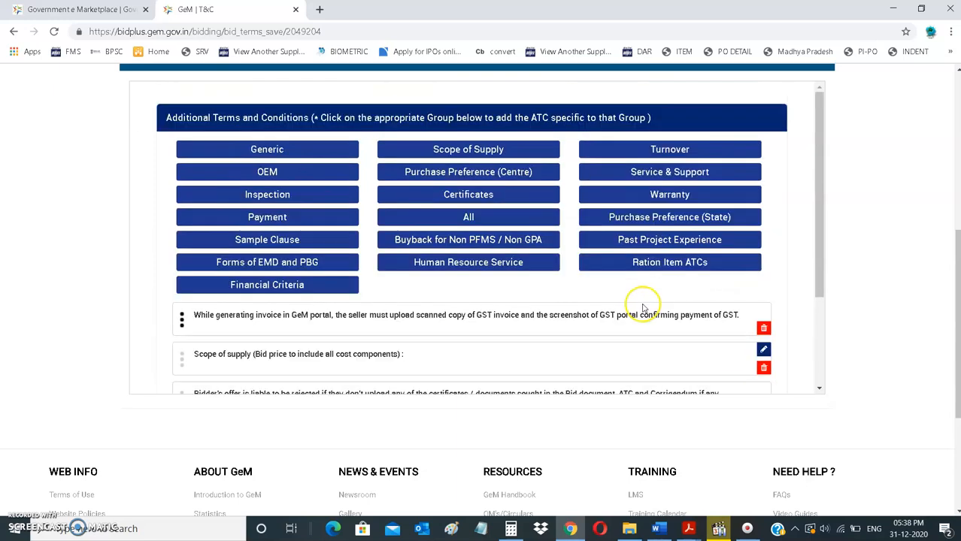
left_click(669, 194)
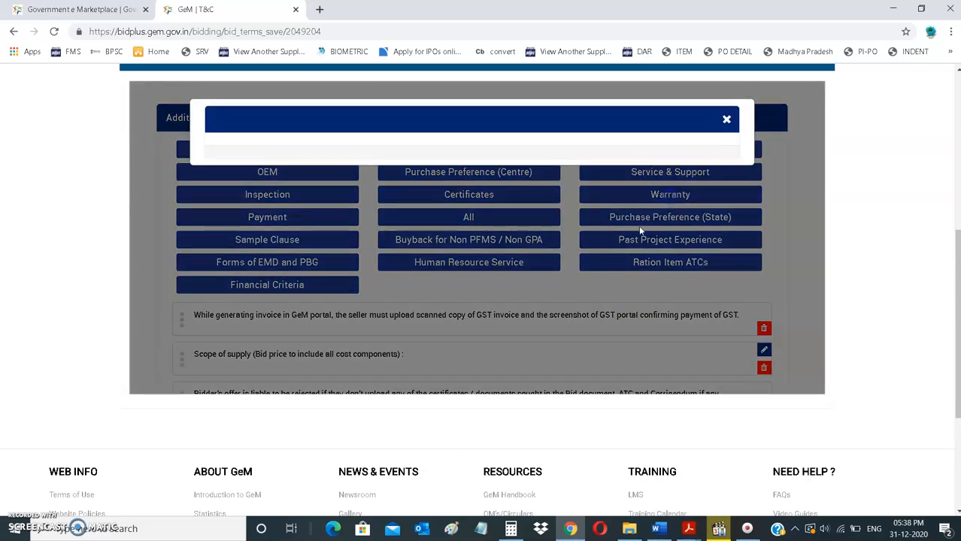
scroll(353, 271, "down", 3)
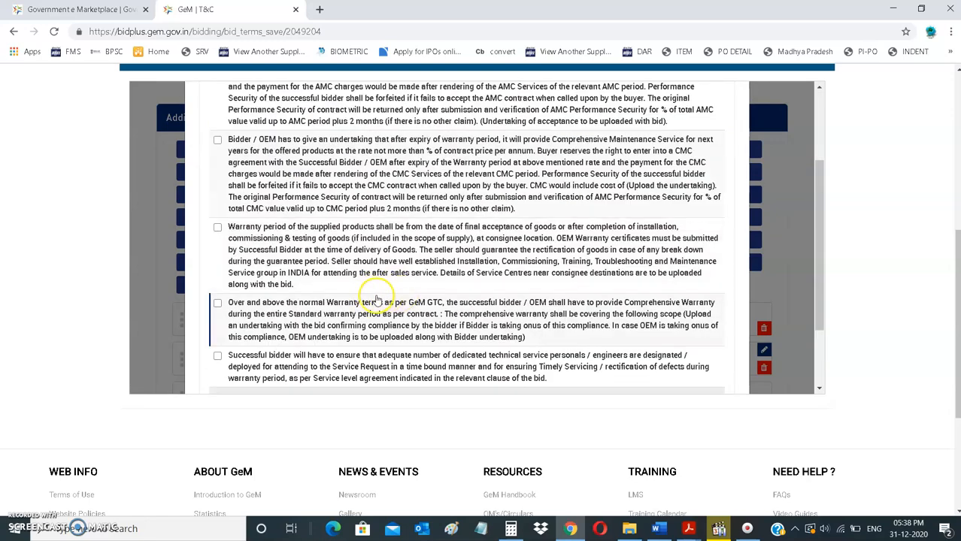
scroll(354, 301, "down", 5)
scroll(328, 237, "up", 10)
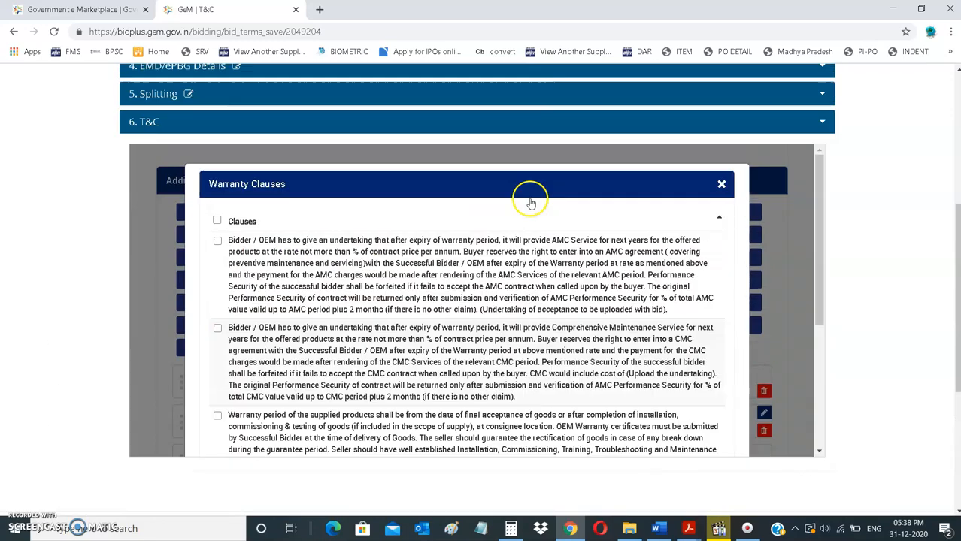
left_click(721, 184)
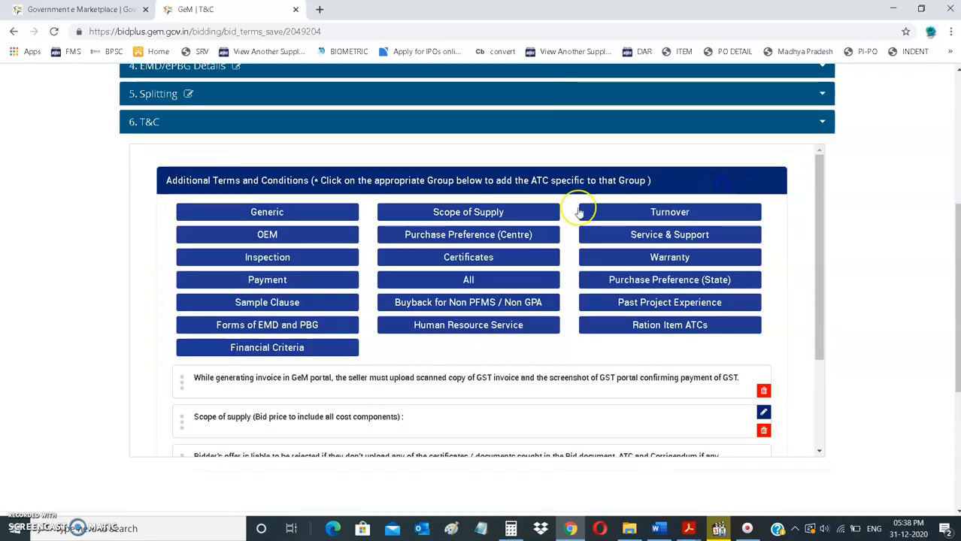
left_click(275, 256)
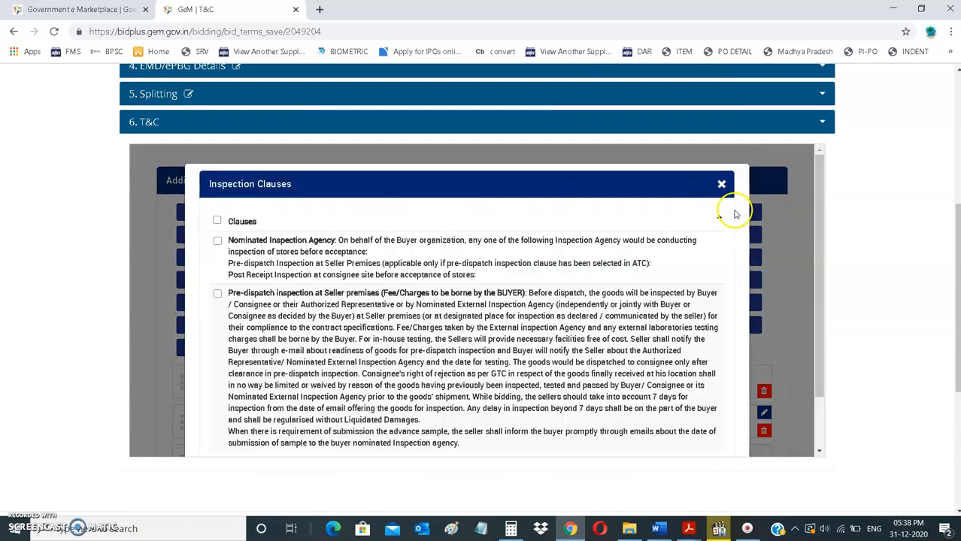
left_click(723, 185)
Step: Review the added clauses and bid stages, submit the additional terms and conditions, and acknowledge the success message
scroll(266, 308, "down", 2)
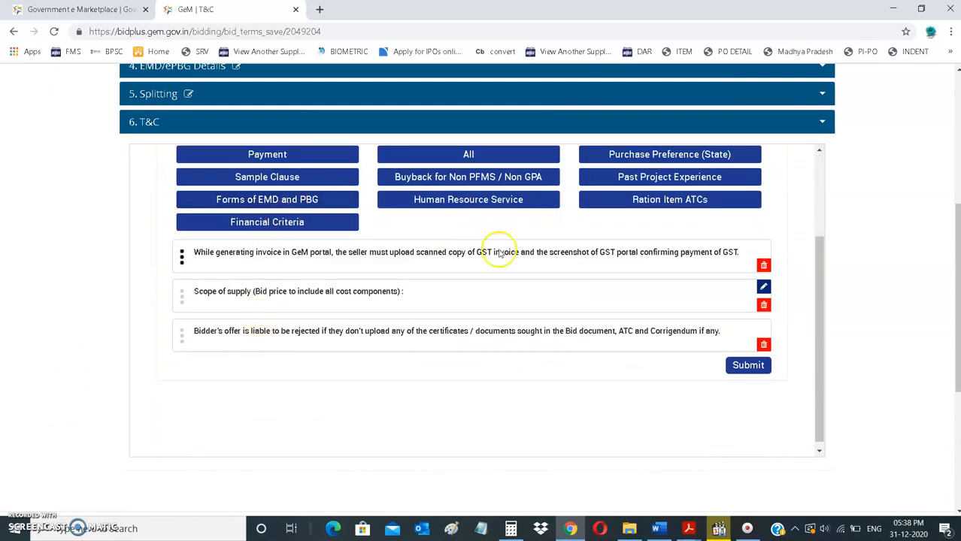
scroll(498, 251, "up", 2)
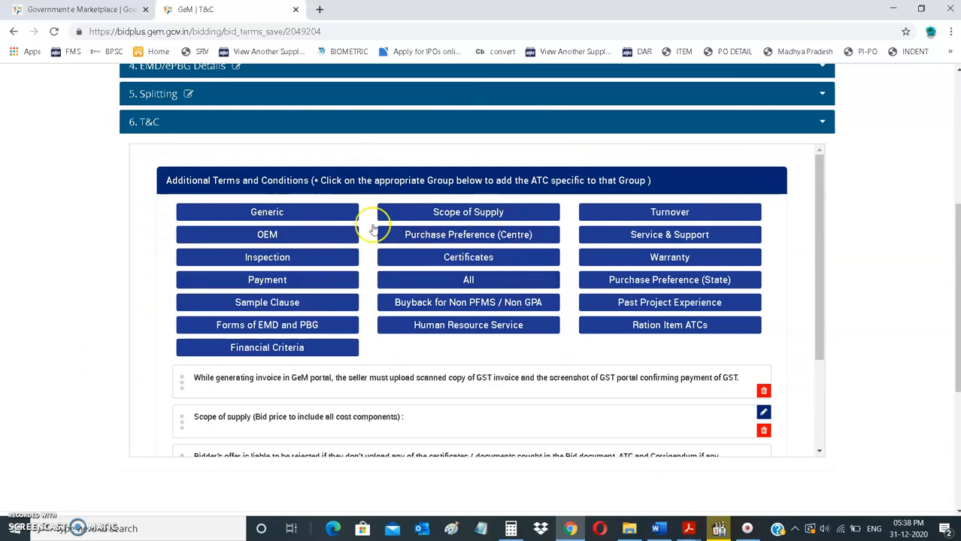
scroll(570, 351, "down", 2)
scroll(600, 343, "up", 6)
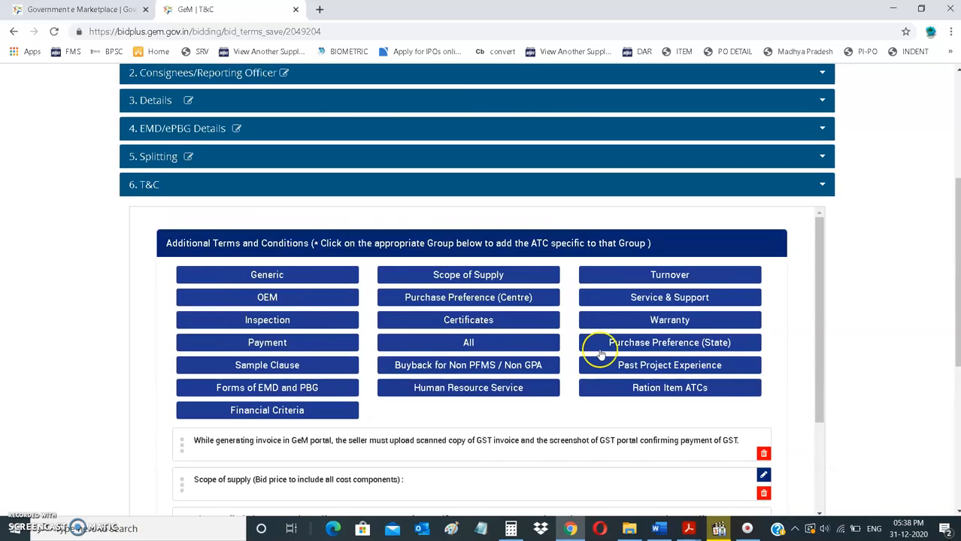
scroll(791, 307, "down", 1)
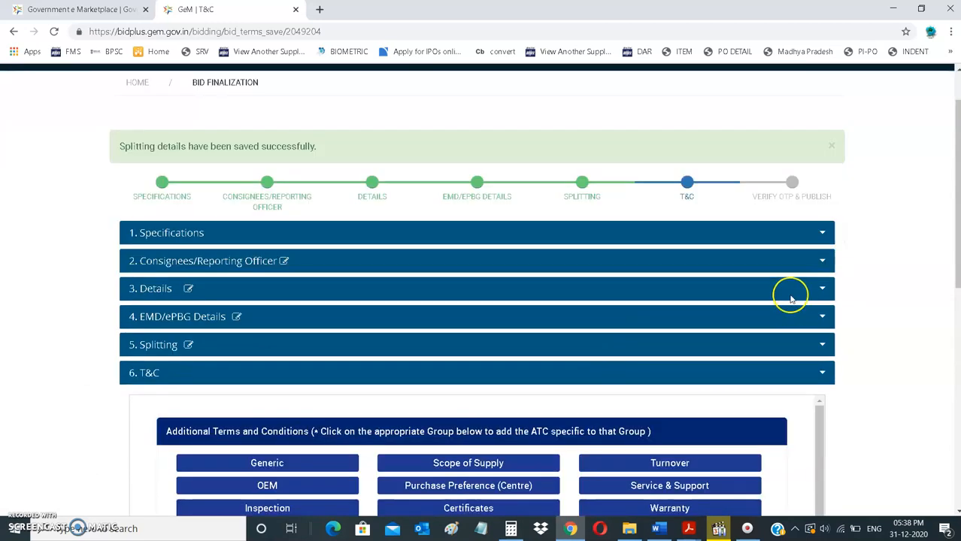
scroll(777, 220, "up", 1)
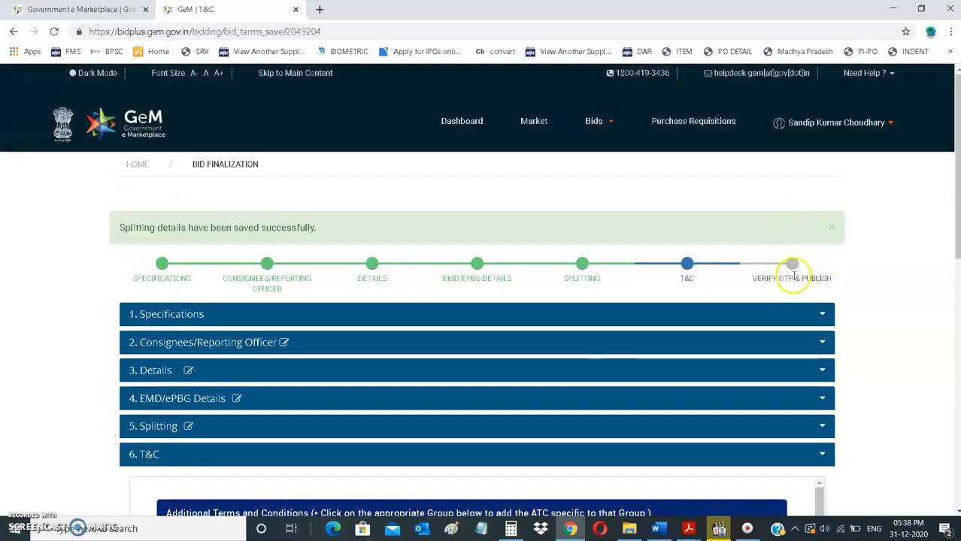
scroll(808, 312, "down", 3)
scroll(413, 342, "down", 1)
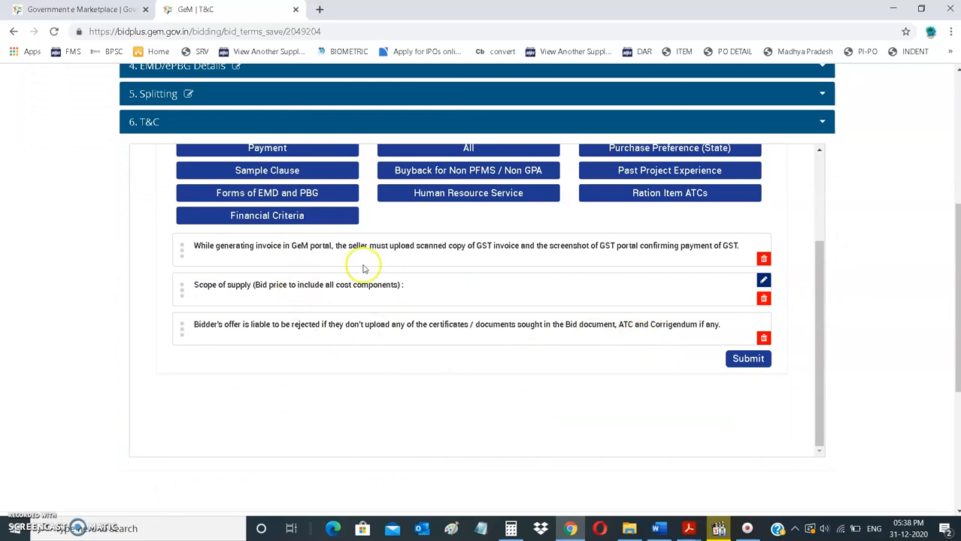
left_click(747, 360)
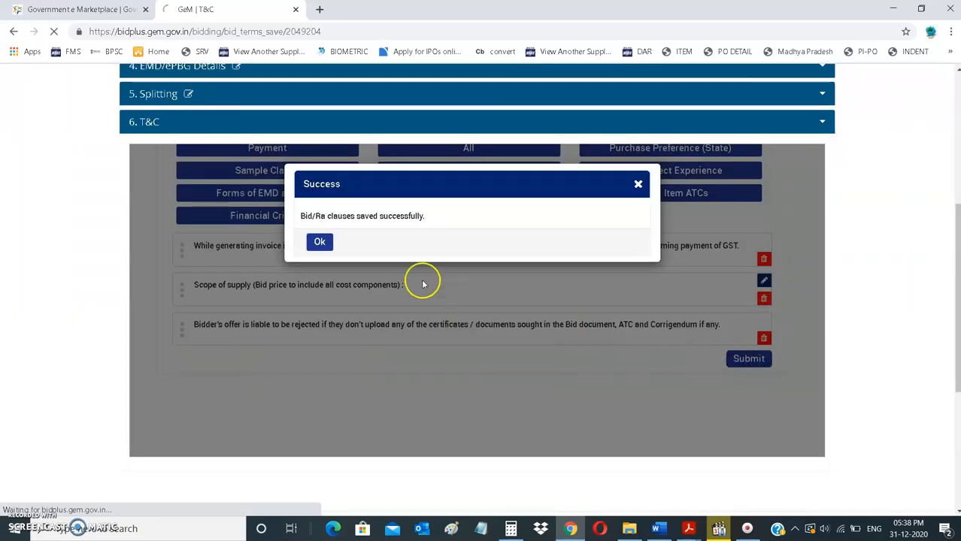
left_click(320, 241)
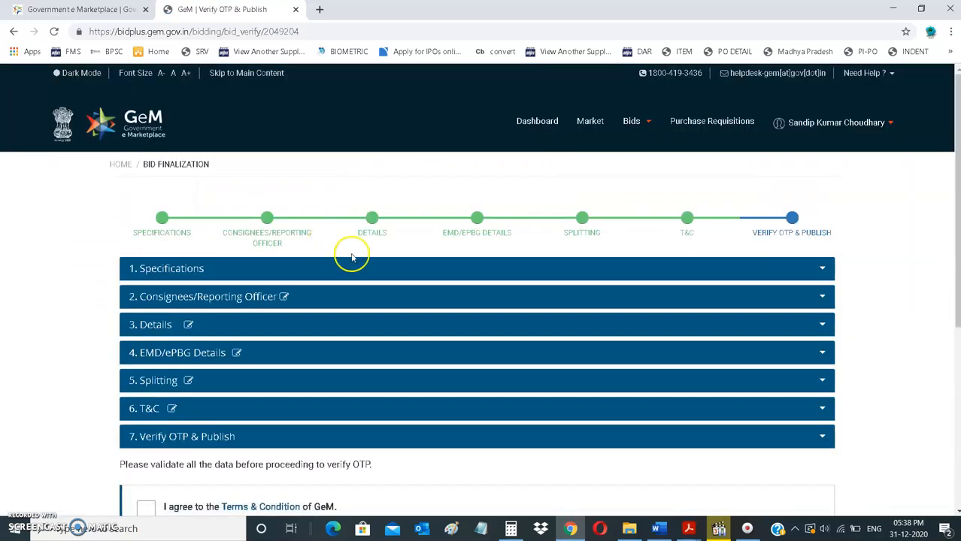
Step: Accept the Terms & Condition of GeM in the Verify OTP & Publish stage
scroll(480, 300, "down", 5)
scroll(227, 255, "up", 2)
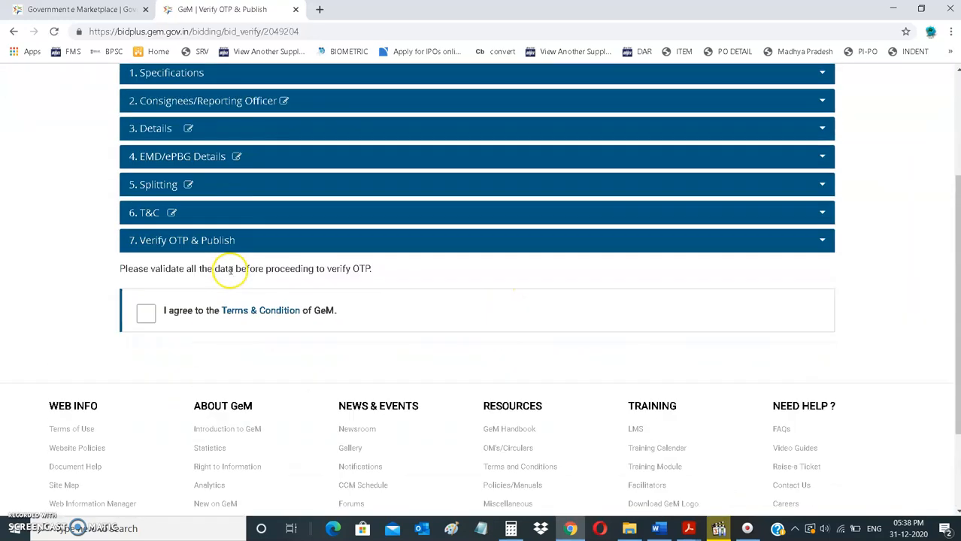
left_click(146, 313)
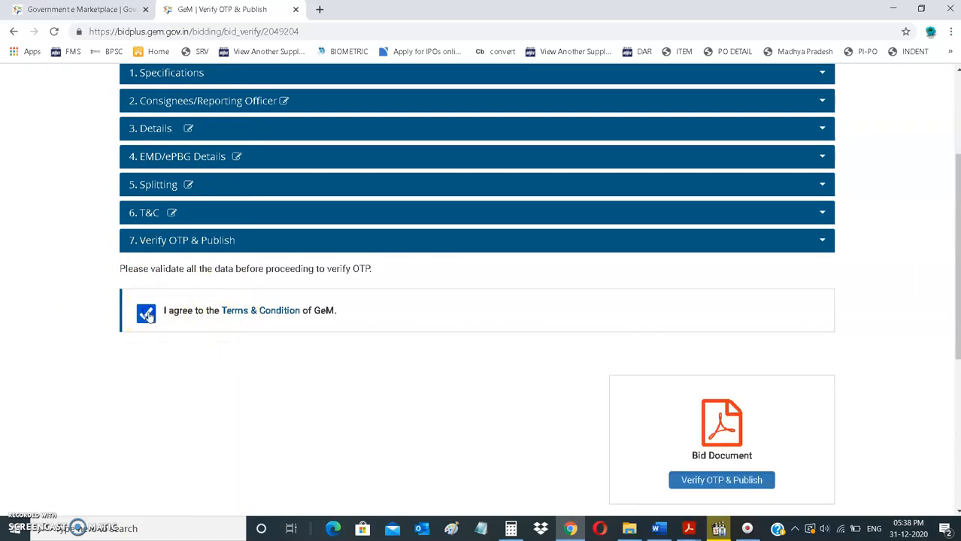
Step: Start the OTP verification and publishing of the bid document
scroll(699, 470, "down", 2)
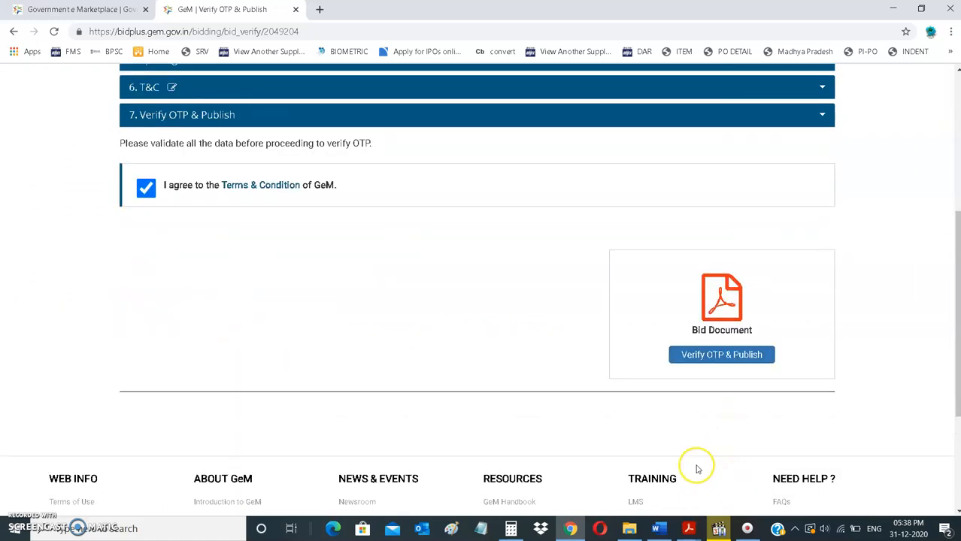
left_click(722, 359)
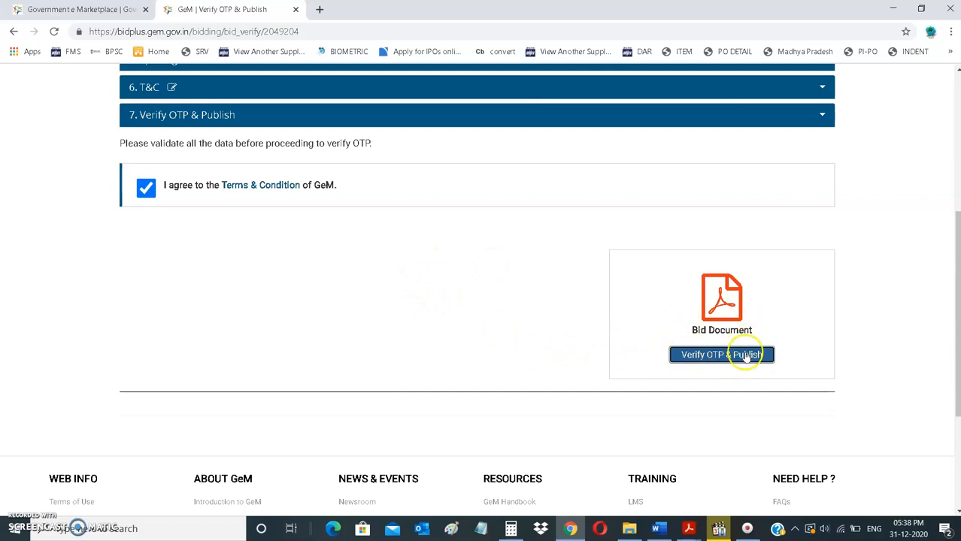
Step: Examine the bid finalization stages, the Ongoing Bids and Bid/RA Status options, and the Bid Document section
scroll(609, 368, "up", 5)
scroll(811, 284, "down", 5)
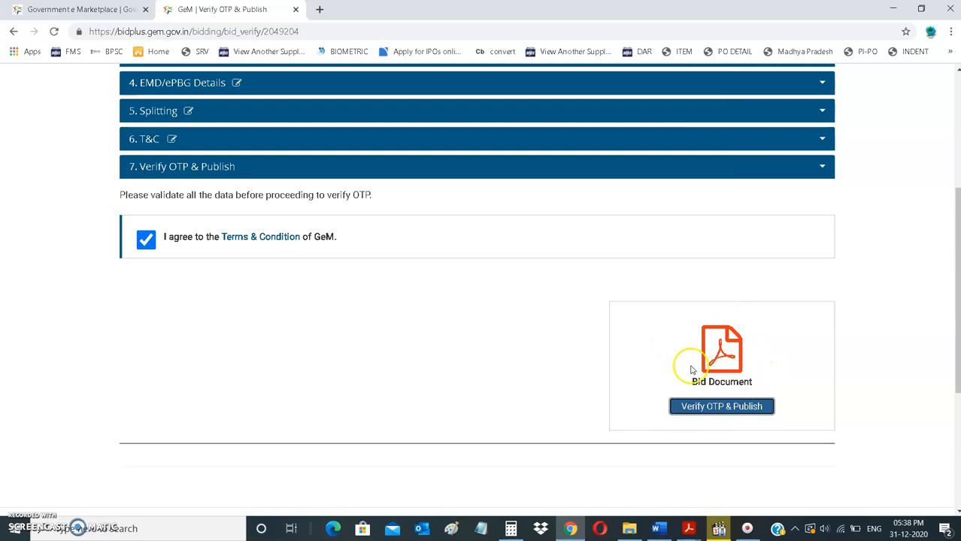
scroll(690, 369, "up", 5)
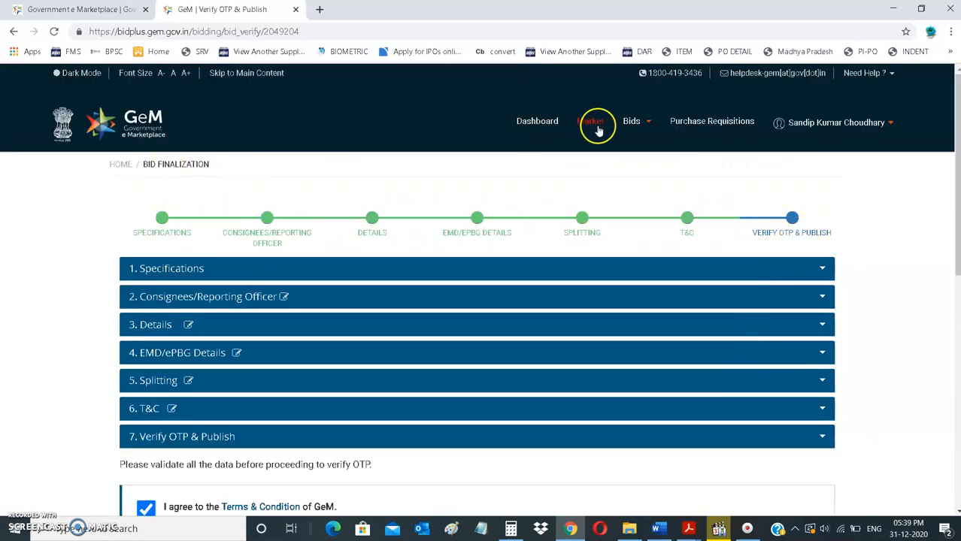
mouse_move(629, 139)
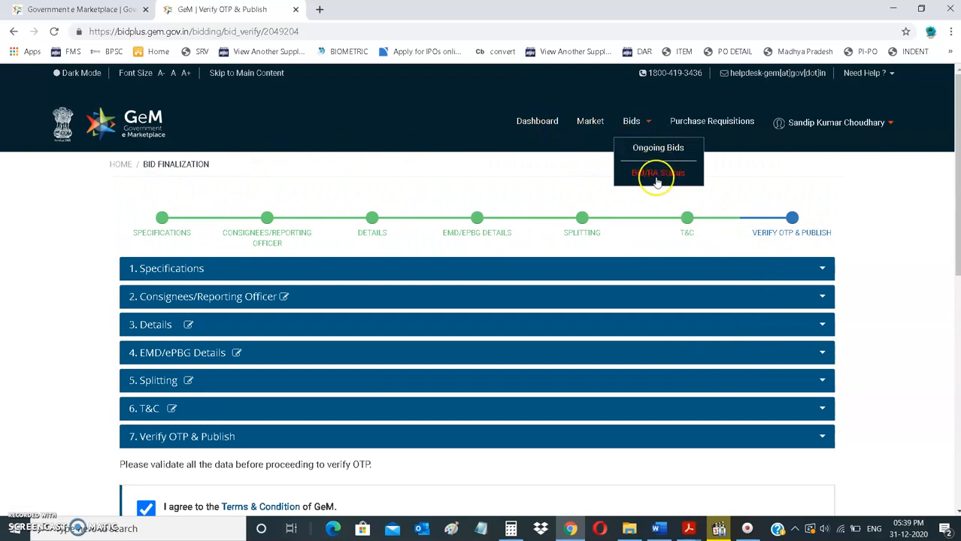
scroll(695, 297, "down", 3)
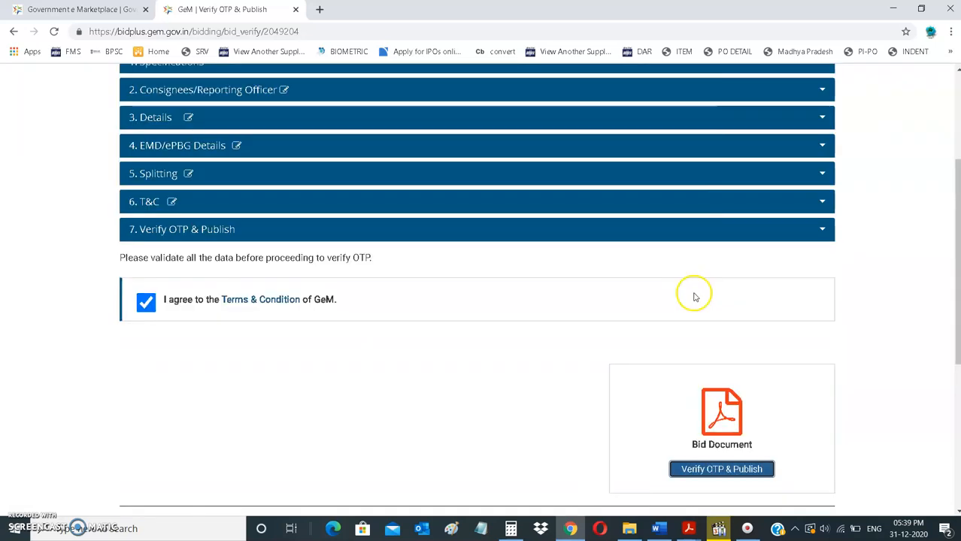
scroll(694, 297, "down", 2)
scroll(723, 346, "up", 3)
scroll(693, 290, "up", 2)
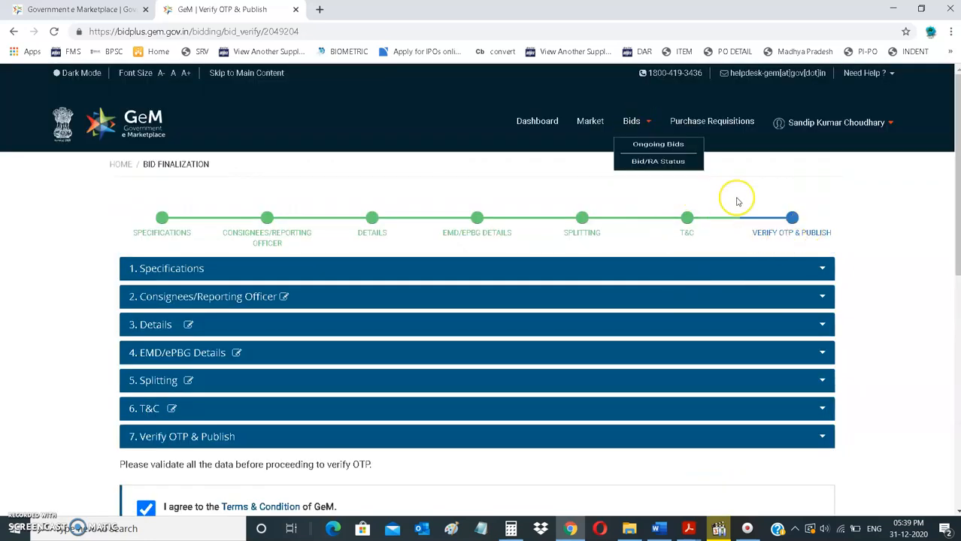
scroll(778, 289, "down", 4)
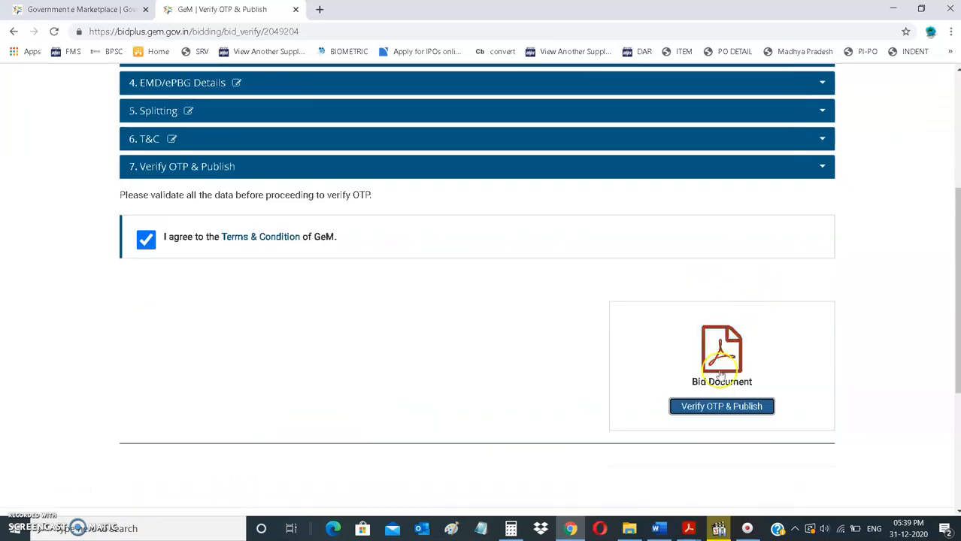
scroll(725, 412, "up", 4)
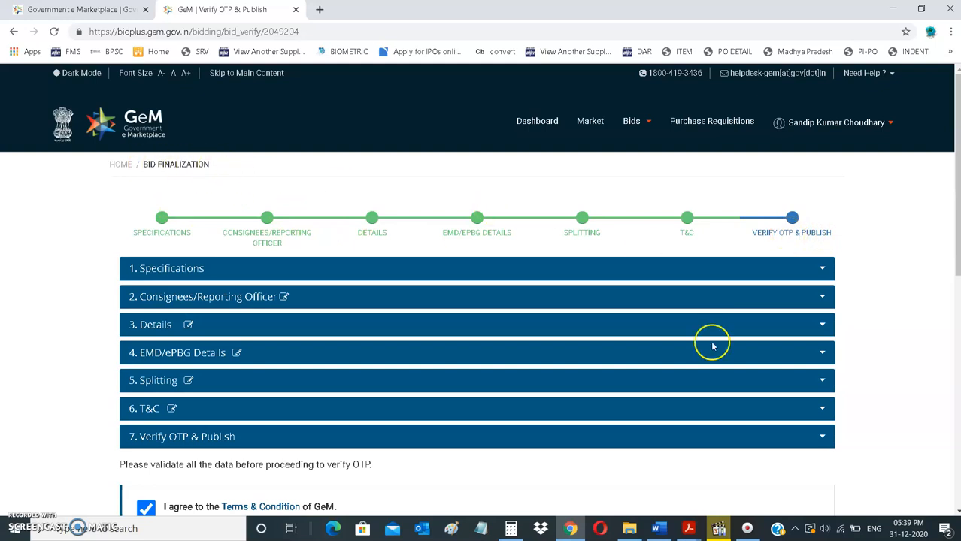
scroll(712, 346, "down", 4)
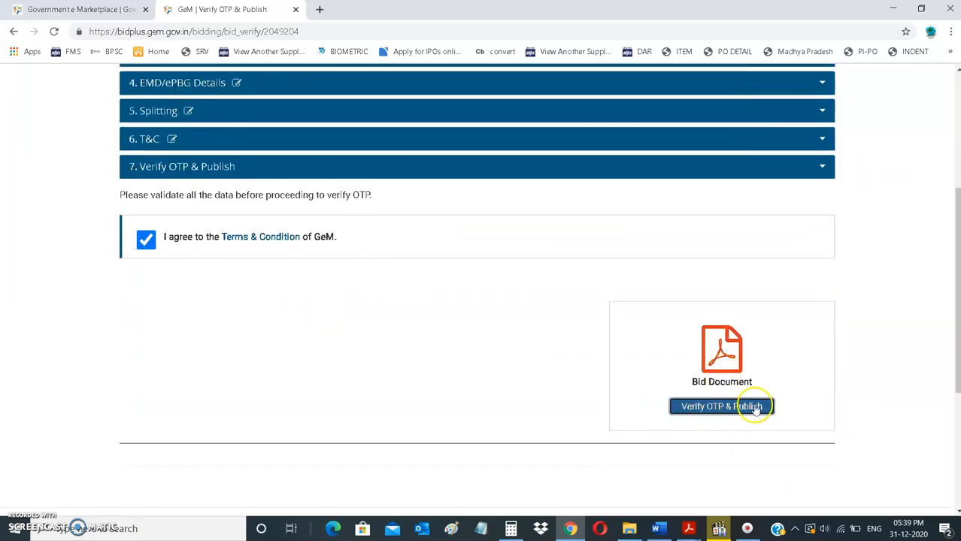
scroll(661, 347, "up", 4)
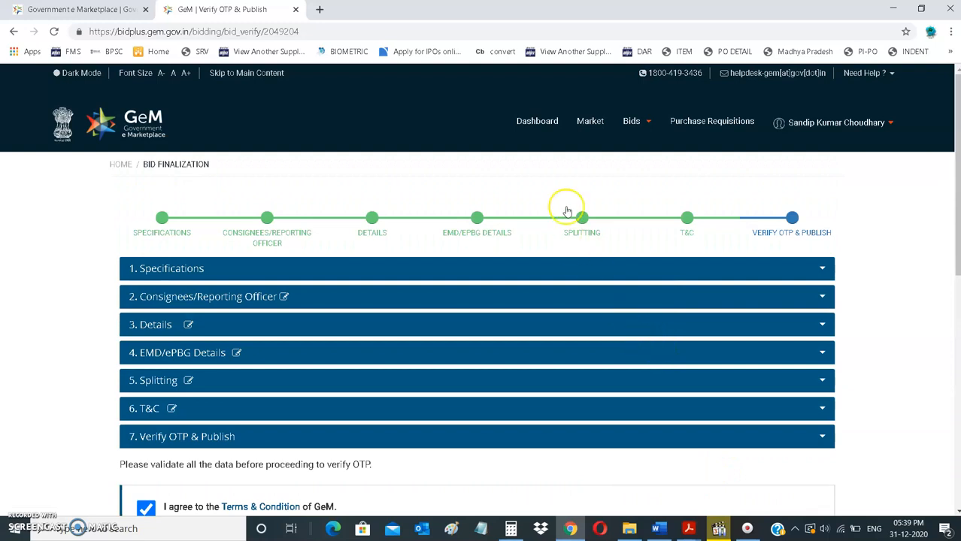
scroll(754, 376, "down", 5)
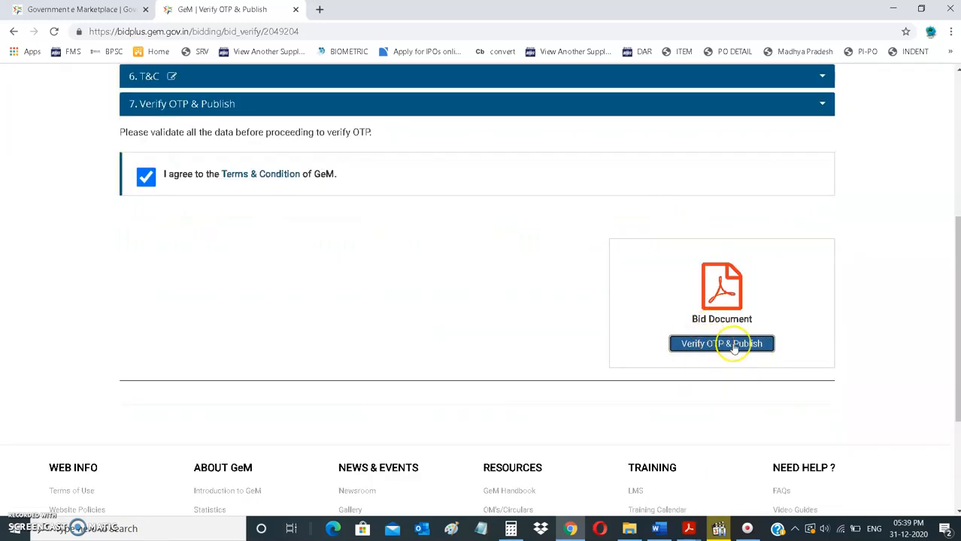
scroll(729, 368, "up", 5)
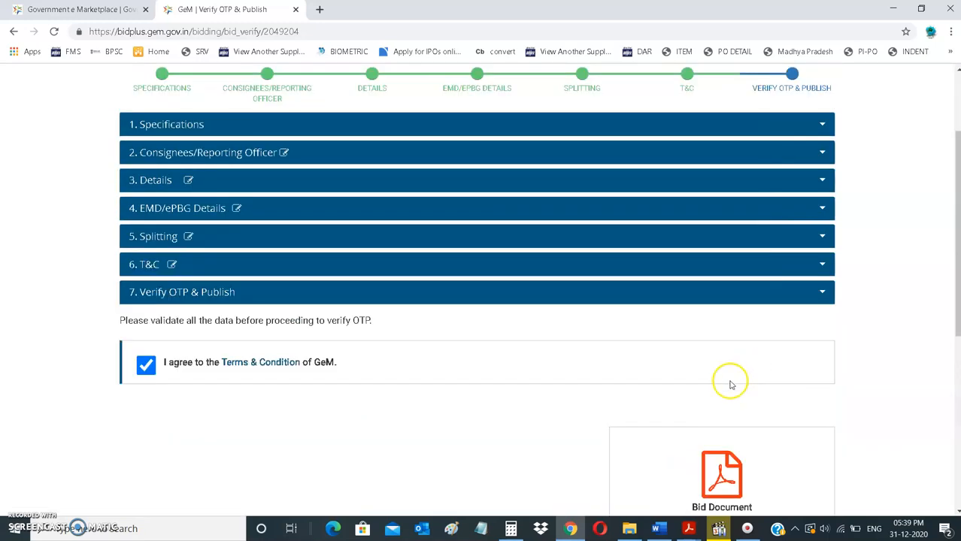
scroll(710, 311, "down", 4)
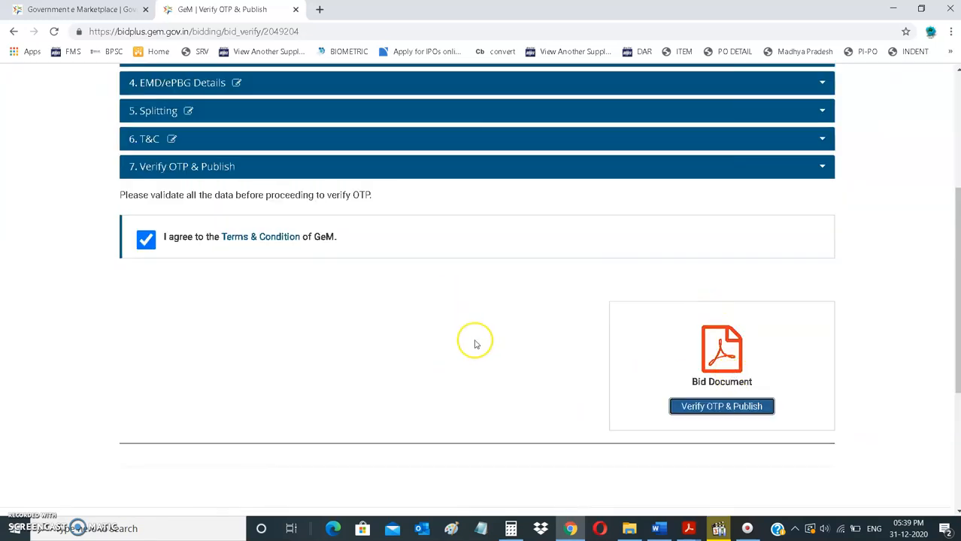